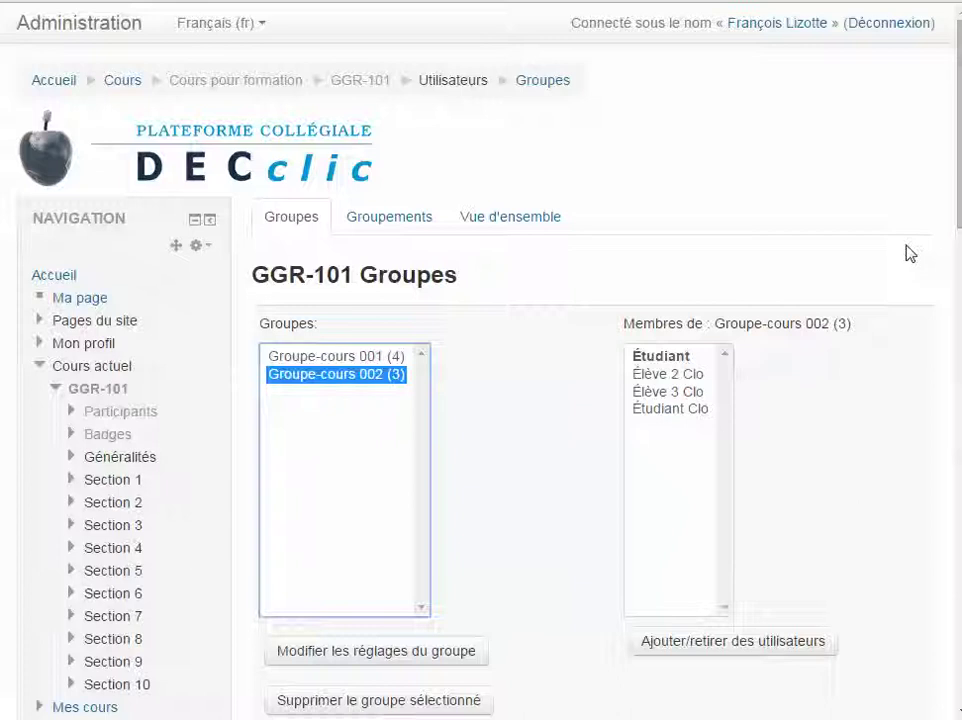
Return to the GGR-101 course page and add a Forum activity to Section 1.
click(375, 88)
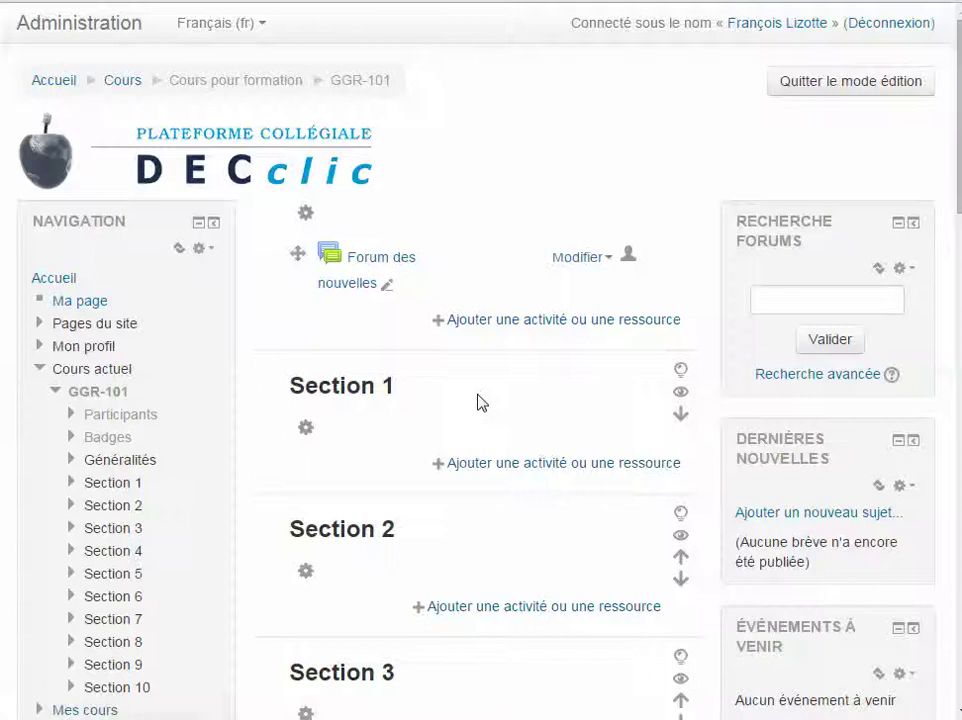
click(489, 472)
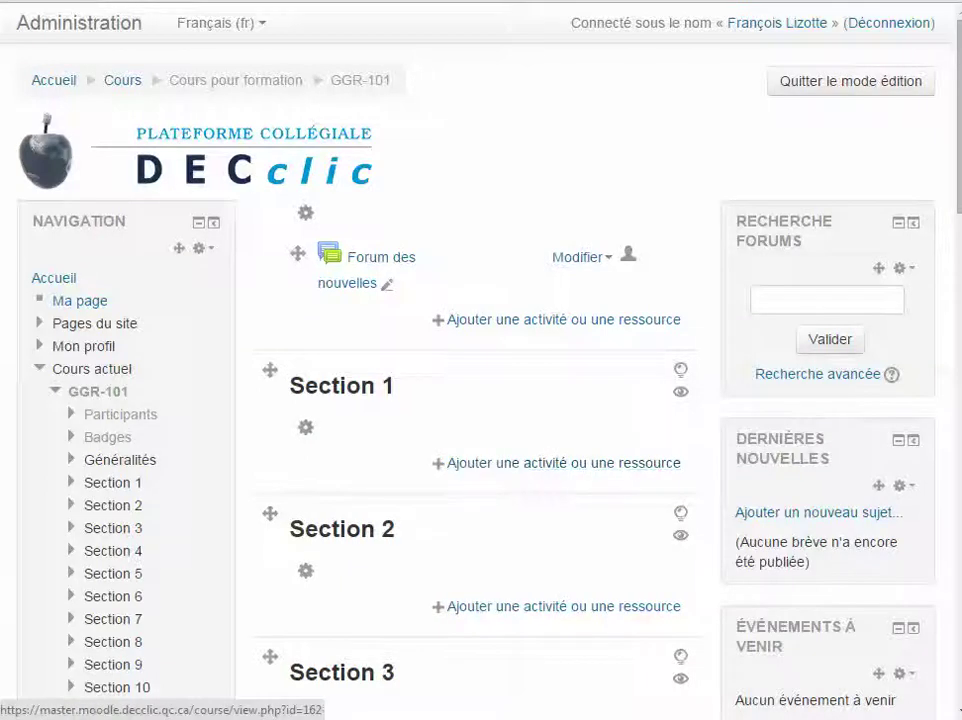
click(478, 469)
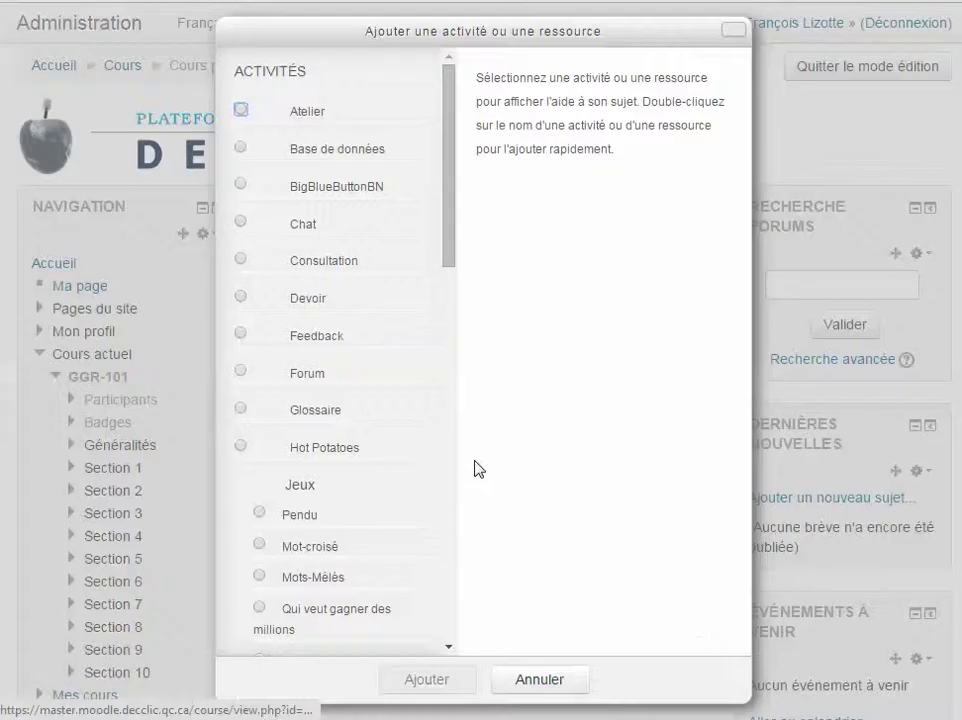
drag(447, 240, 447, 318)
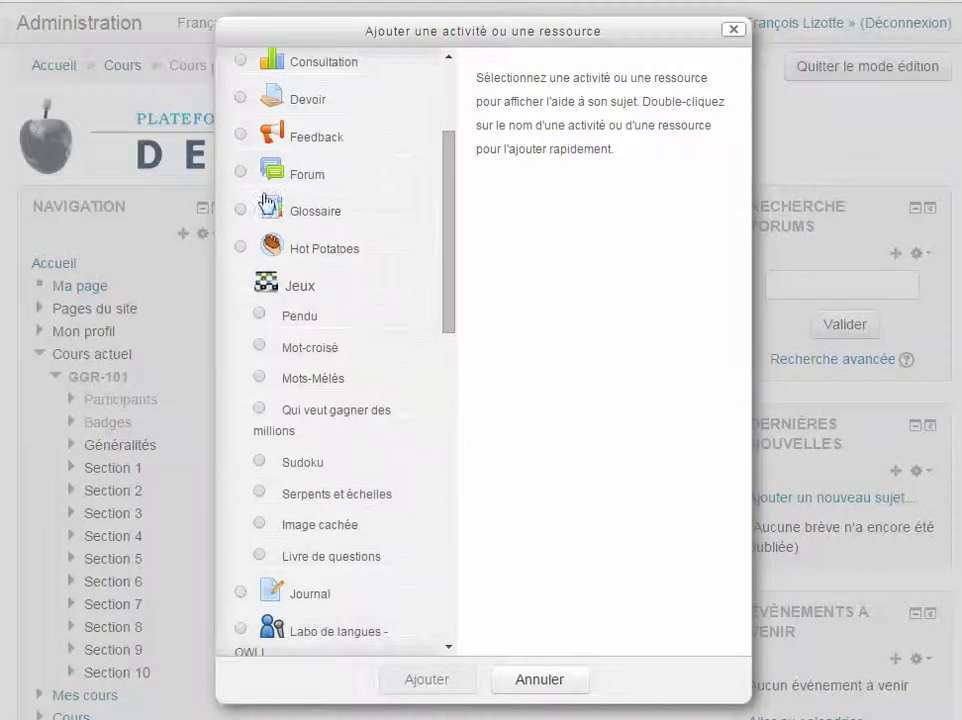
click(242, 174)
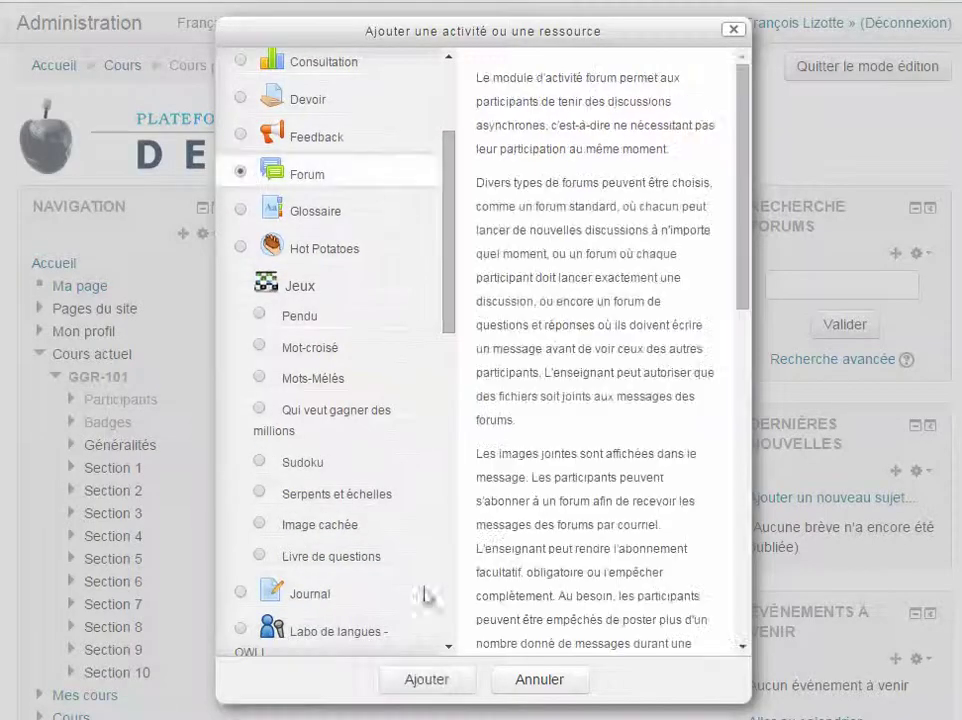
click(428, 680)
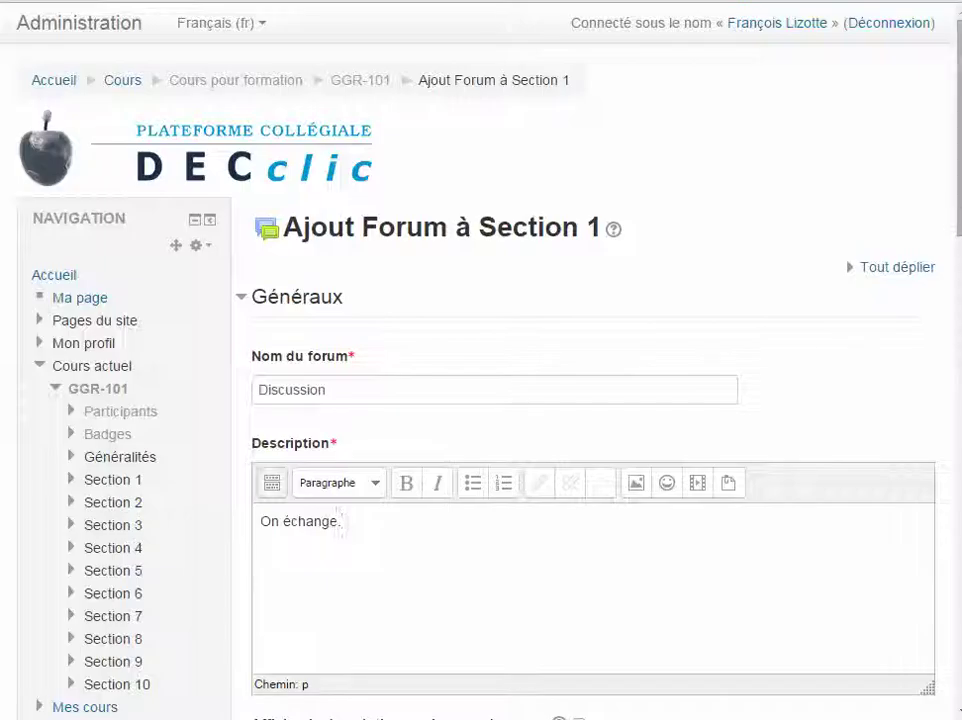
Set the forum's Mode de groupe to Groupes séparés in its common settings, and save it, returning to the course.
drag(957, 219, 678, 438)
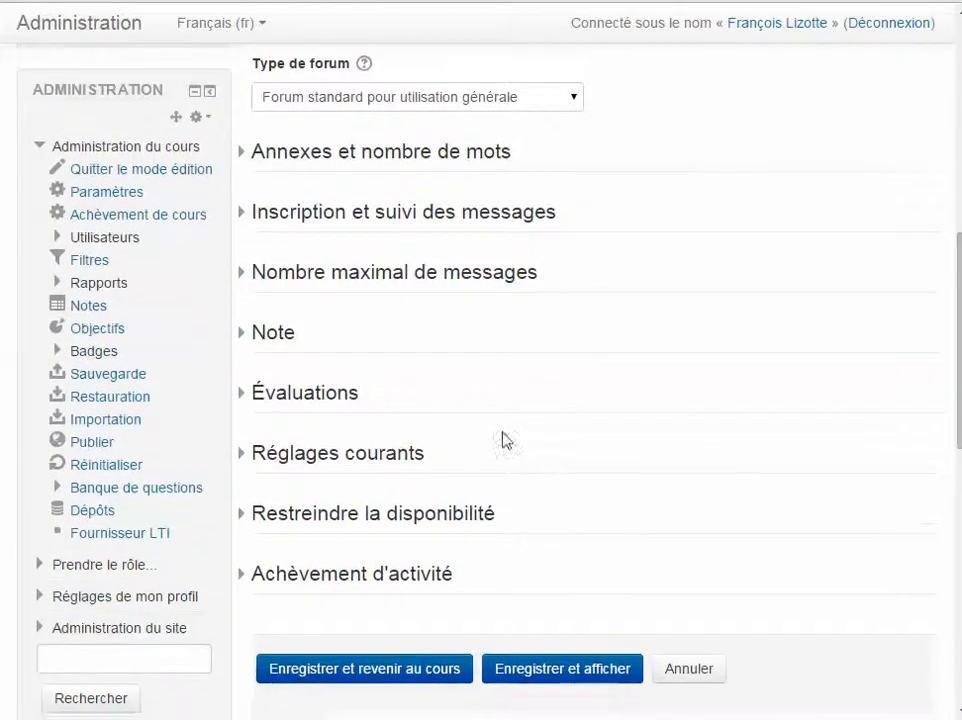
click(356, 459)
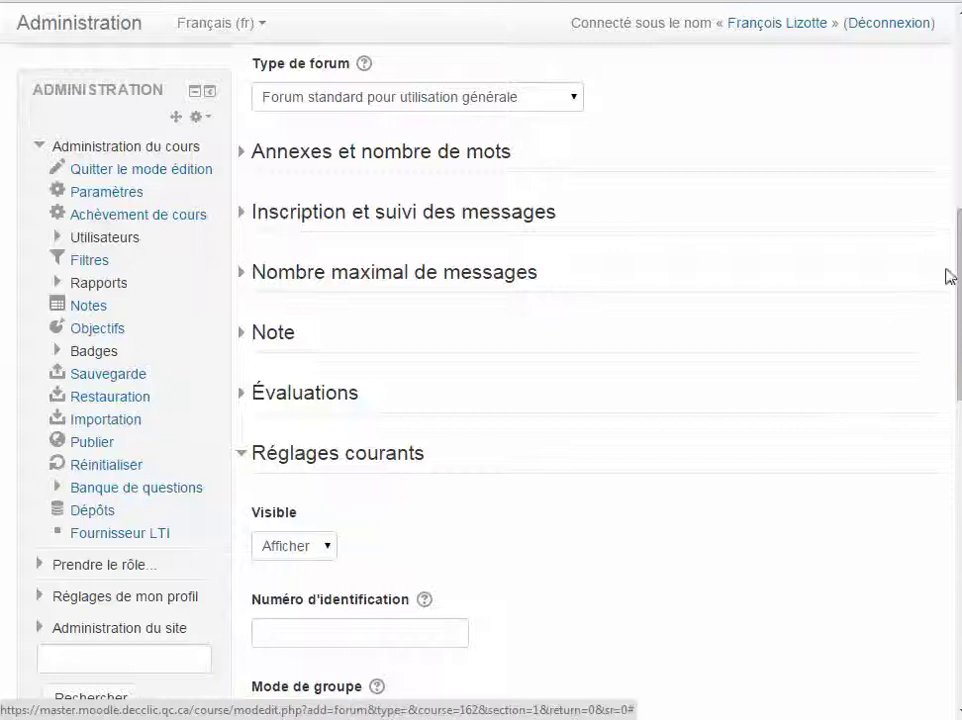
drag(957, 278, 958, 342)
click(327, 488)
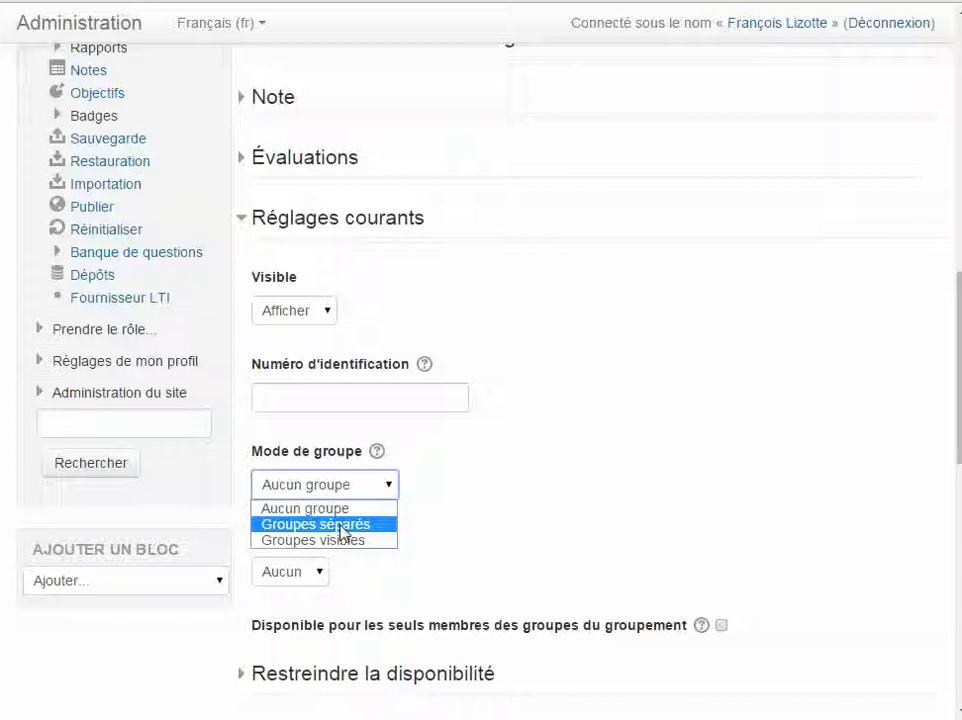
click(340, 528)
click(382, 492)
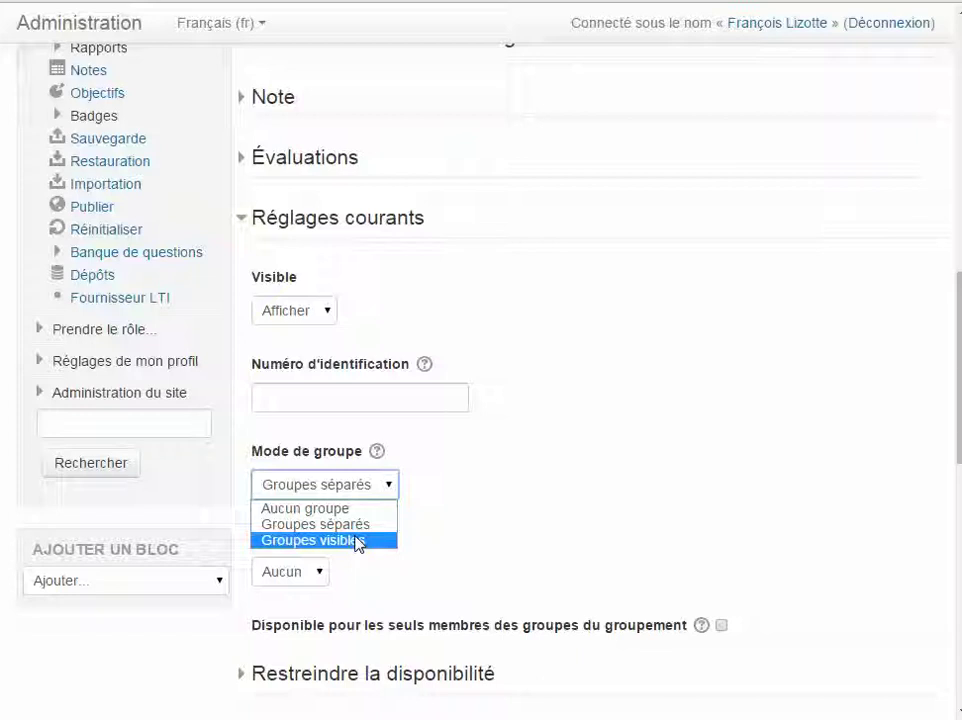
click(354, 525)
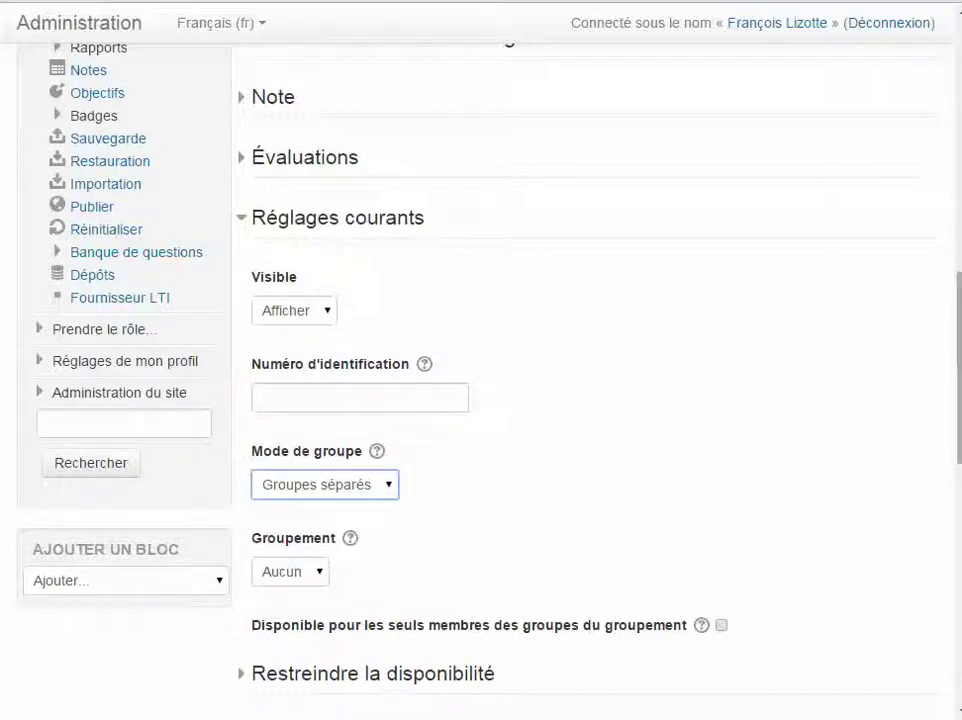
drag(959, 328, 959, 405)
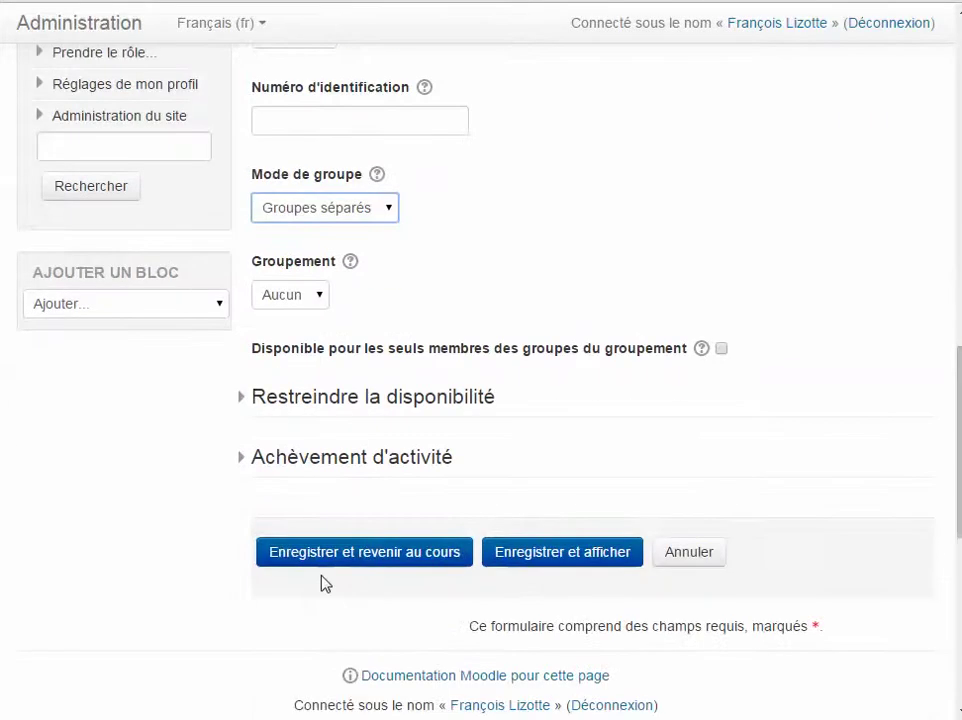
click(425, 556)
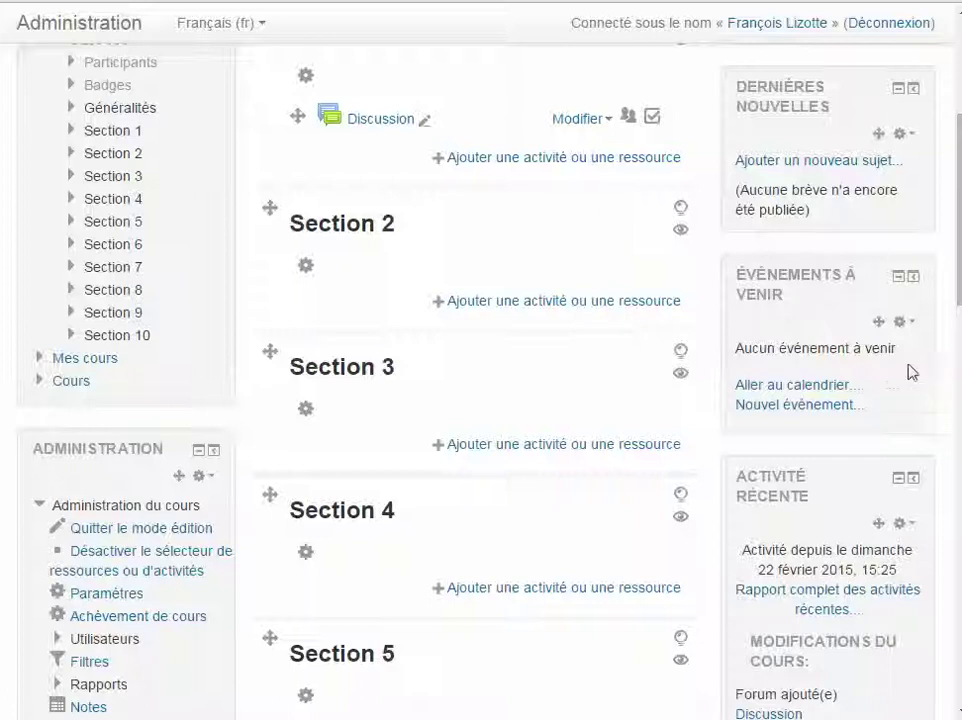
Open the groupings (Groupements) page in the course's group management.
click(104, 638)
scroll(104, 638, down, 5)
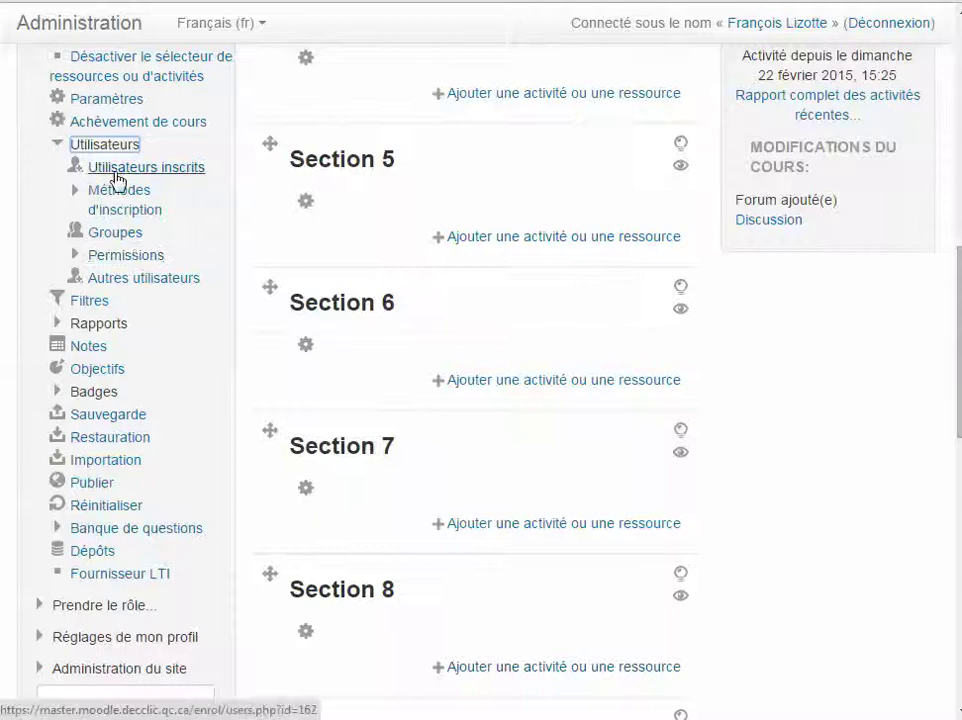
click(110, 232)
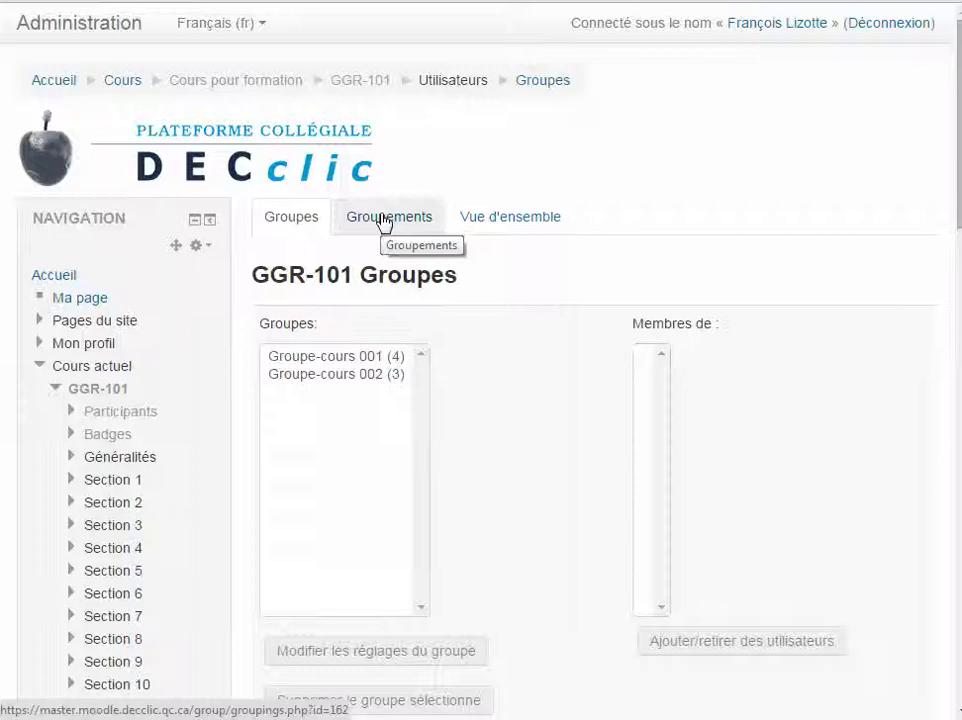
click(385, 221)
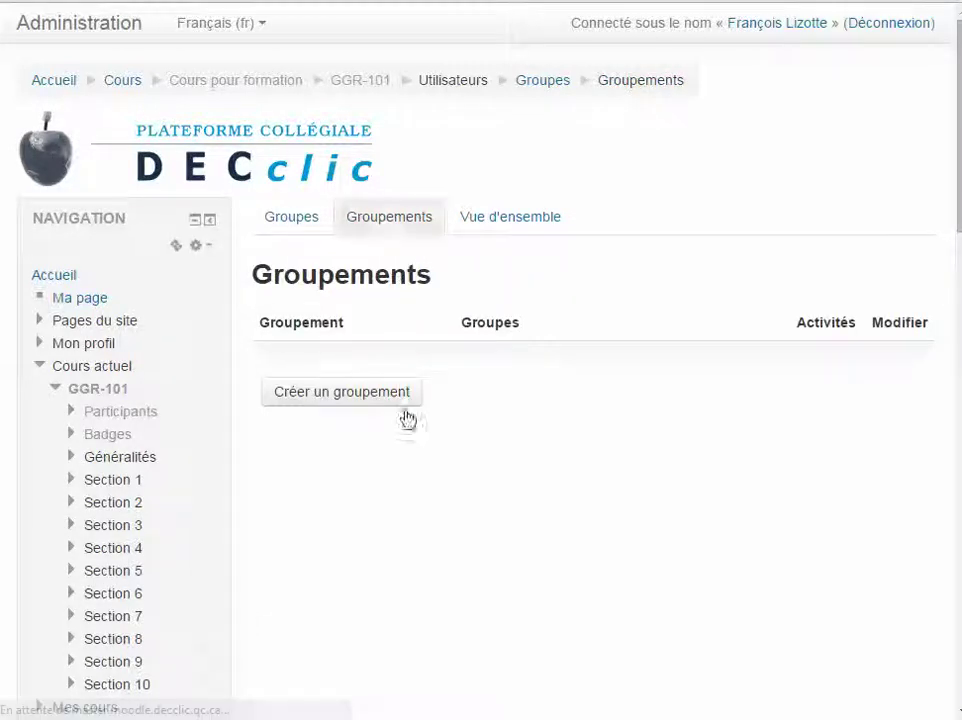
Create and save a grouping named "pour gr1".
click(353, 402)
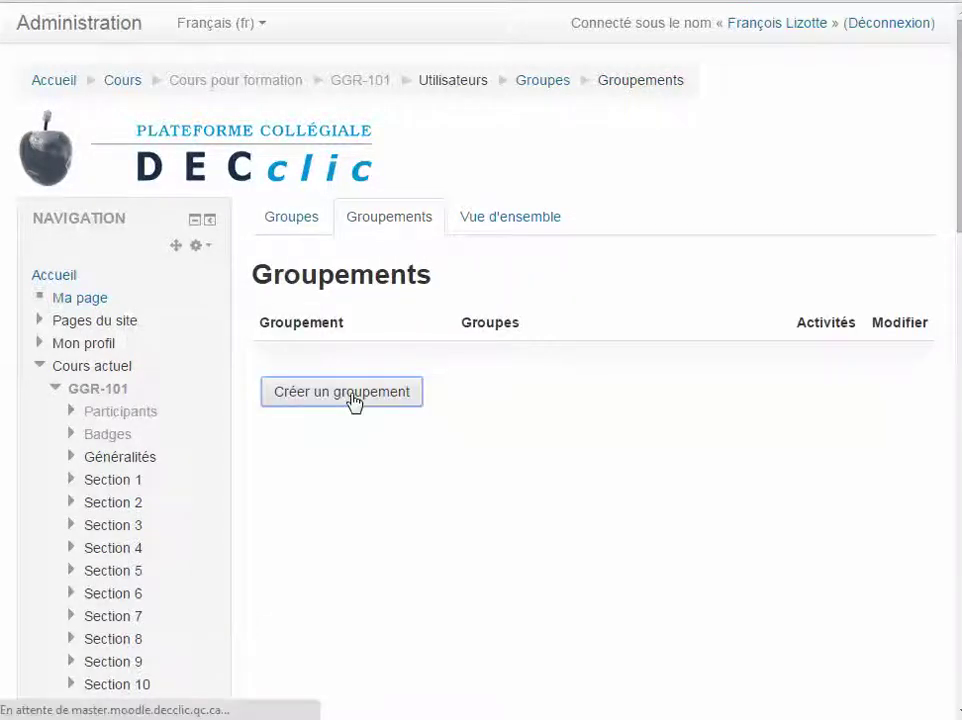
click(350, 390)
text(pour gr1)
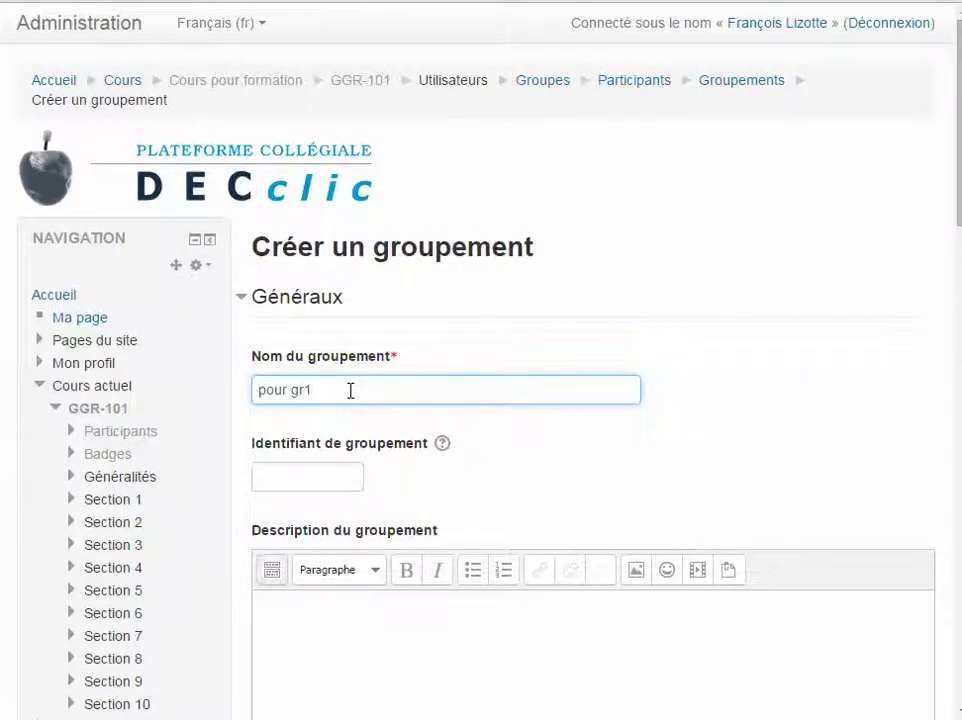
scroll(475, 395, down, 1)
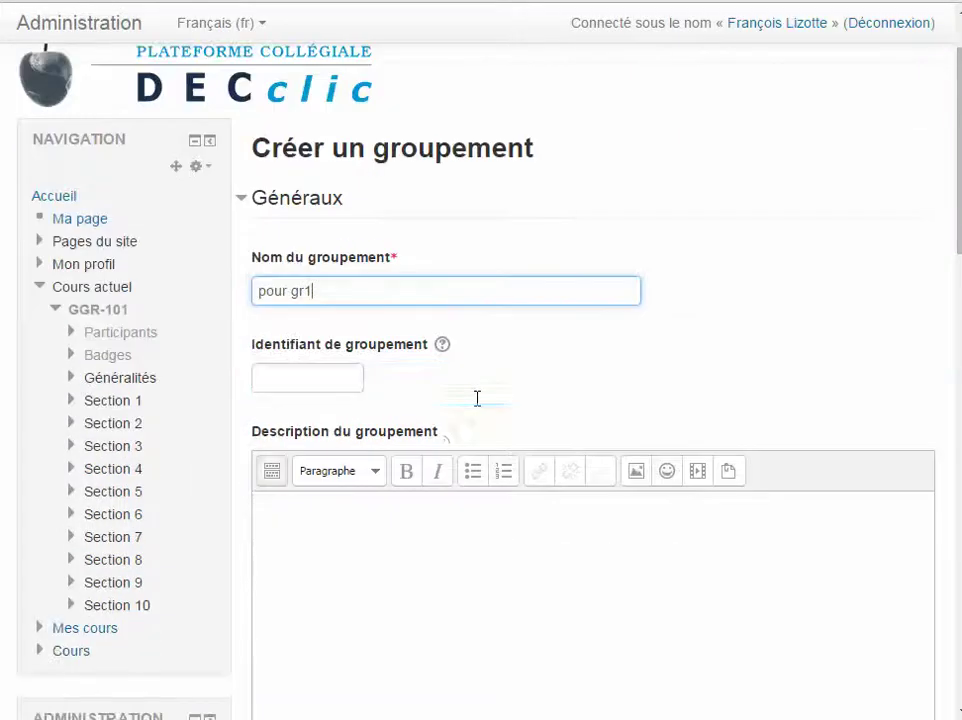
scroll(406, 504, down, 5)
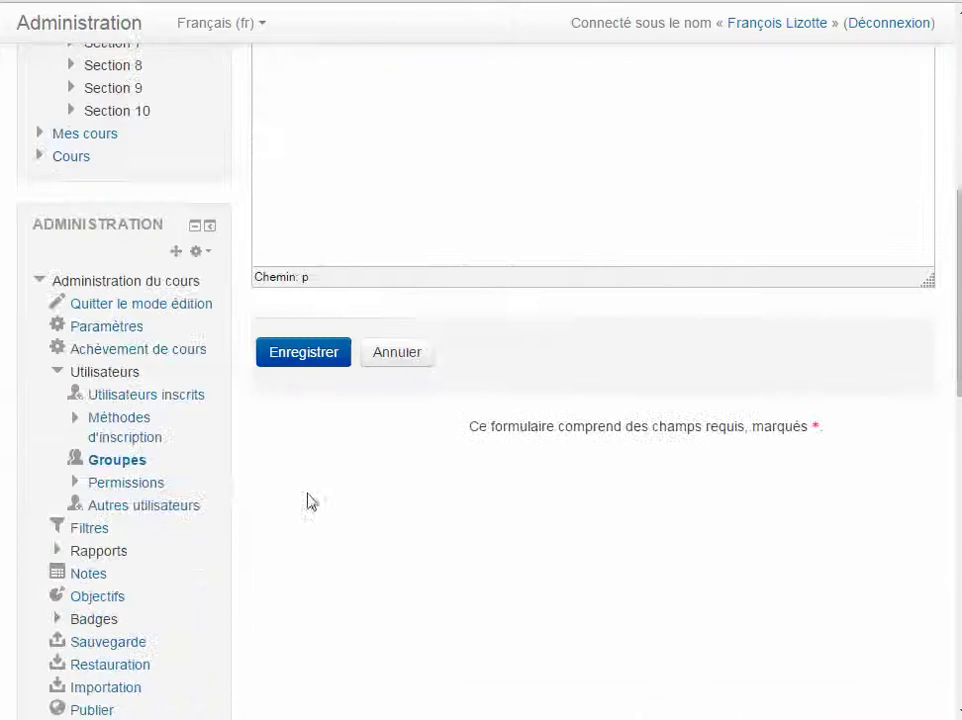
click(279, 354)
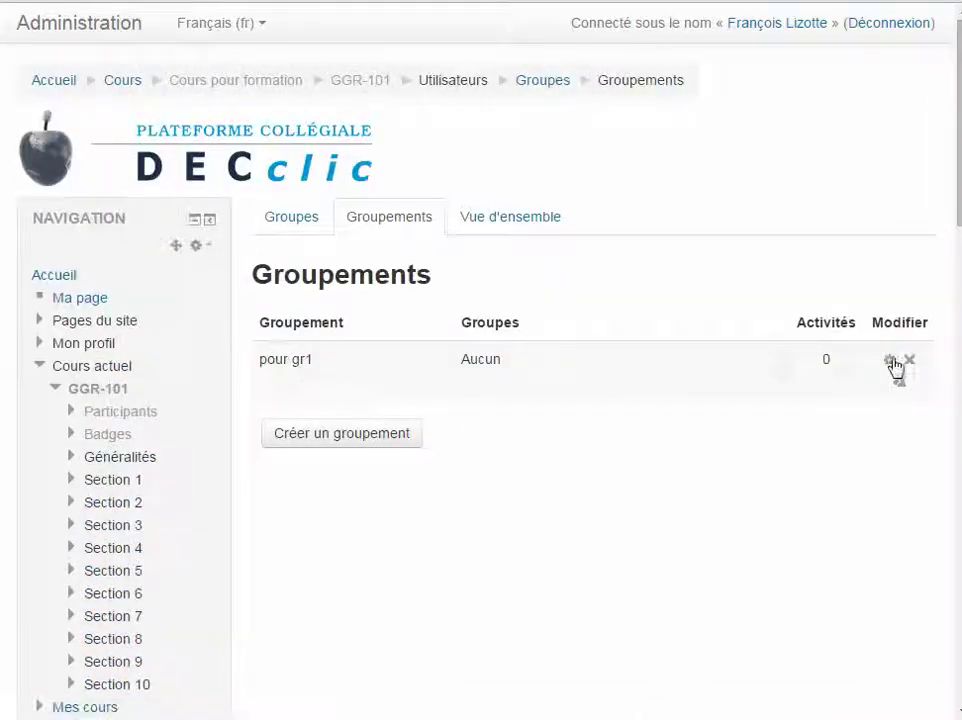
Add Groupe-cours 001 to the "pour gr1" grouping and return to the groupings list.
click(899, 386)
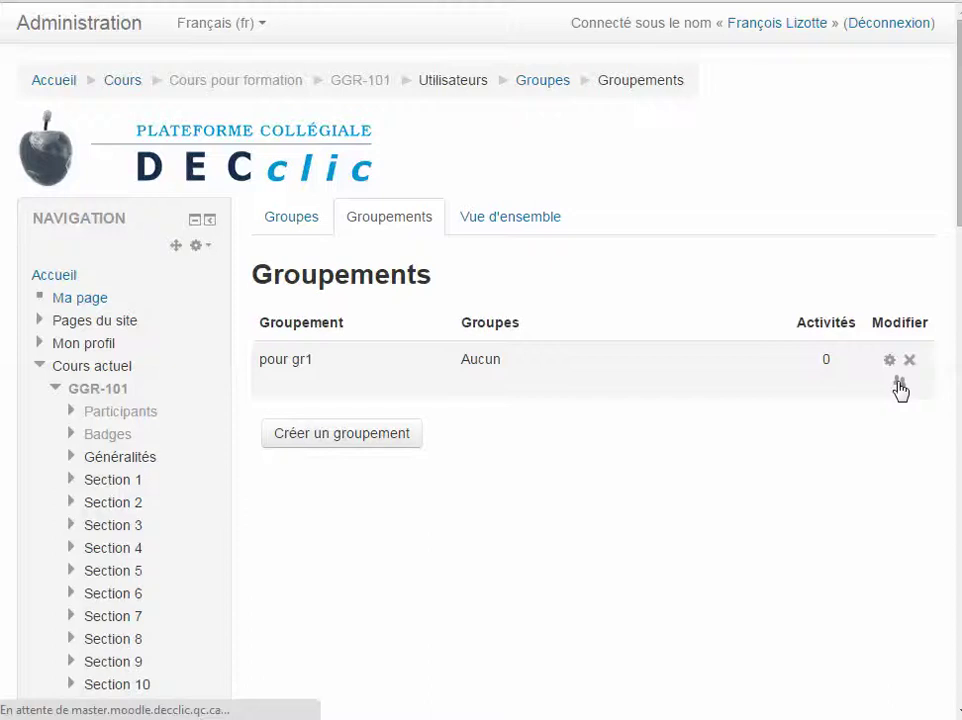
click(741, 328)
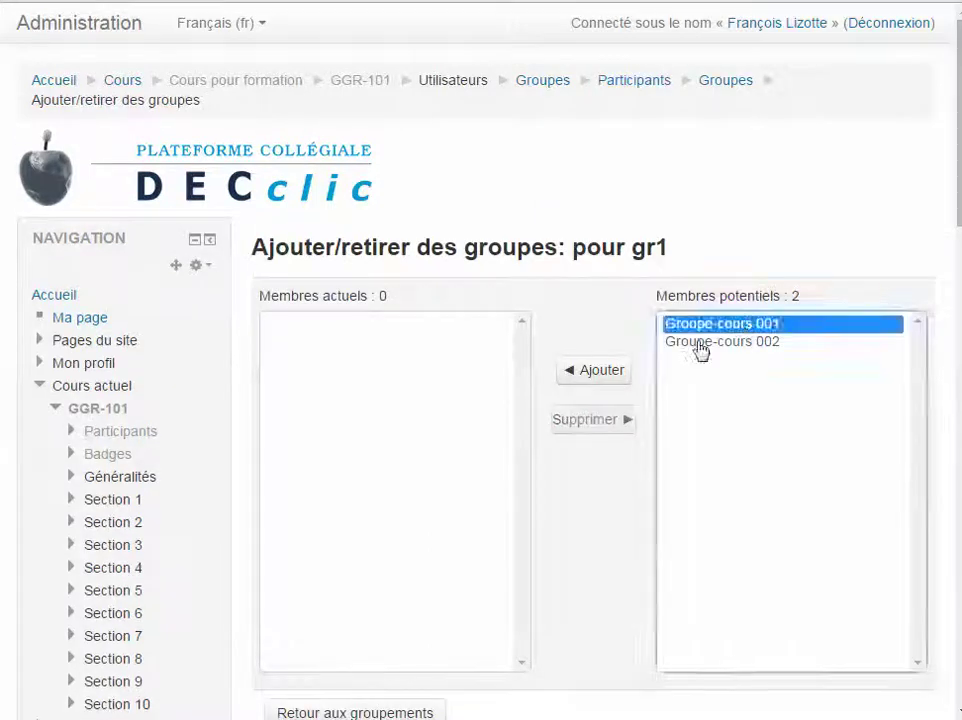
click(598, 370)
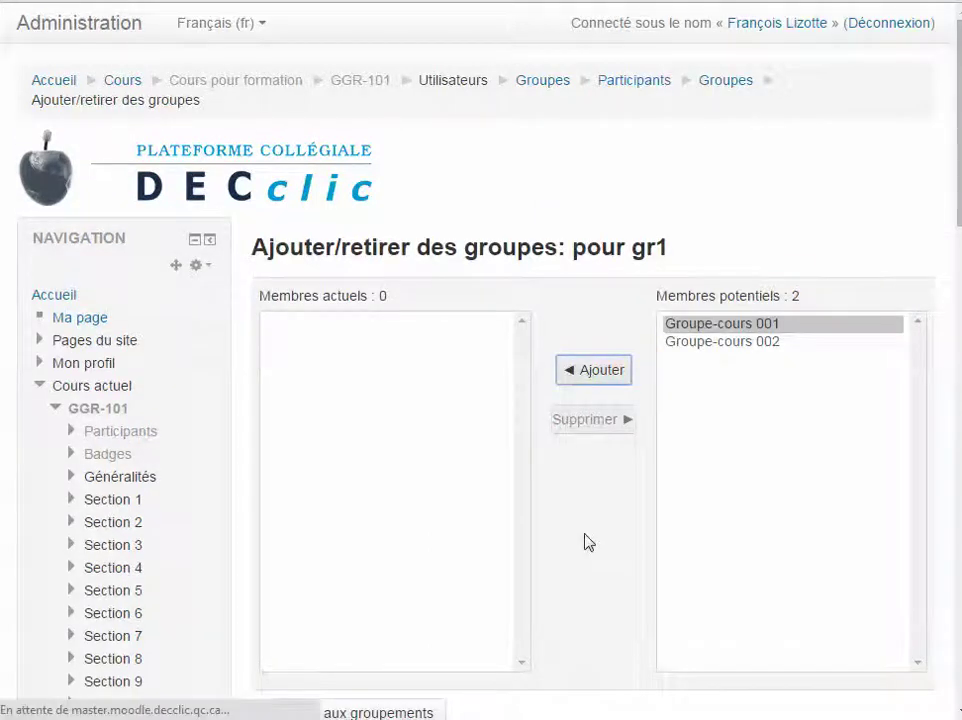
scroll(588, 541, down, 1)
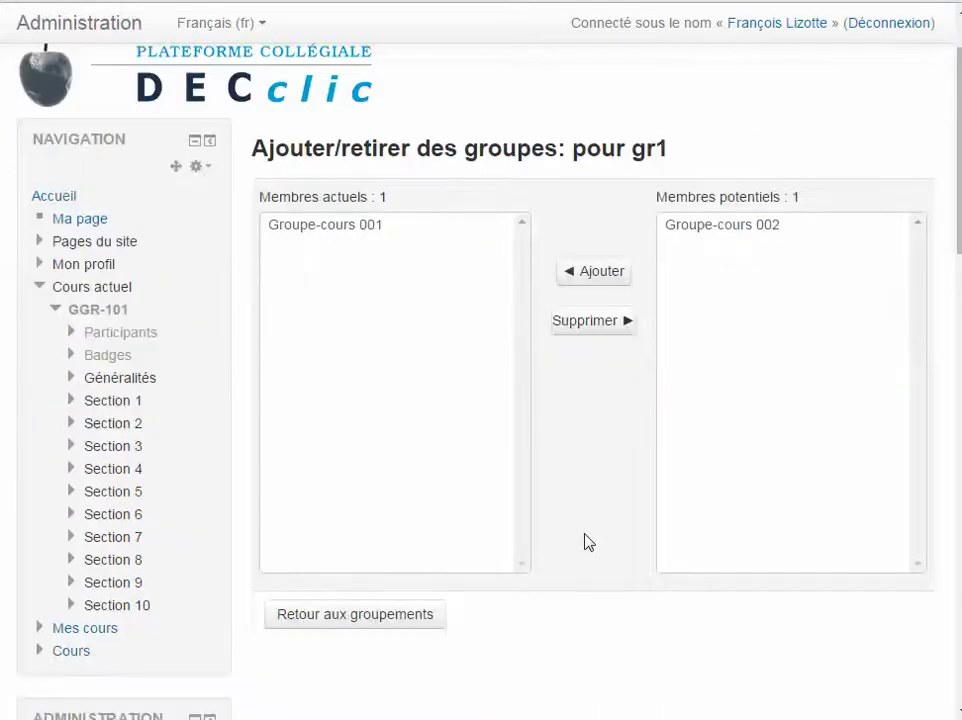
click(385, 624)
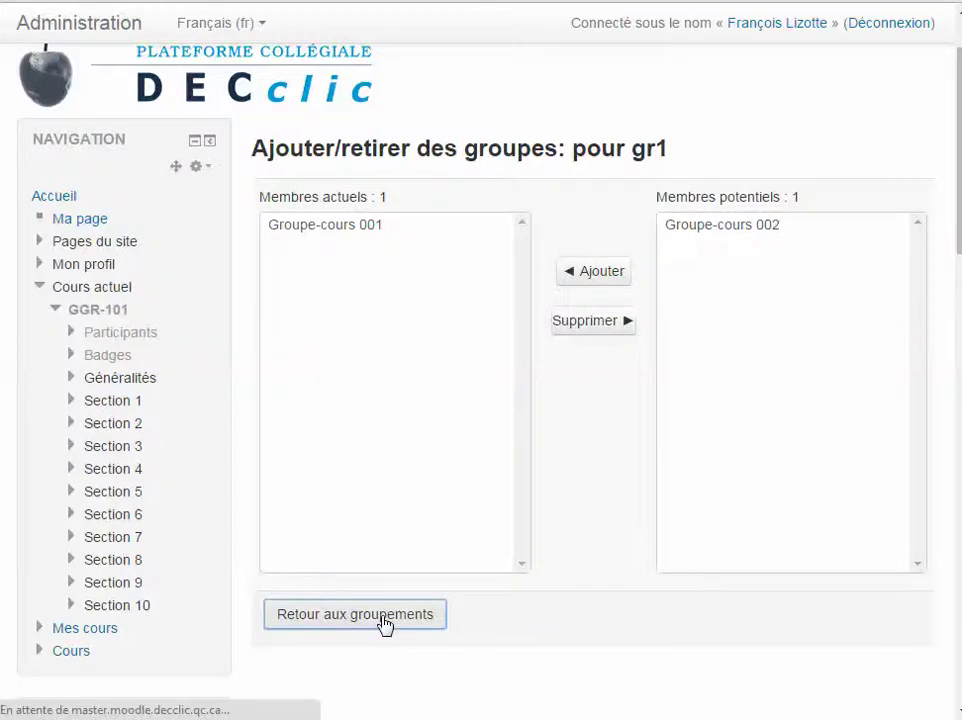
Create and save a second grouping named "pour gr2".
click(325, 436)
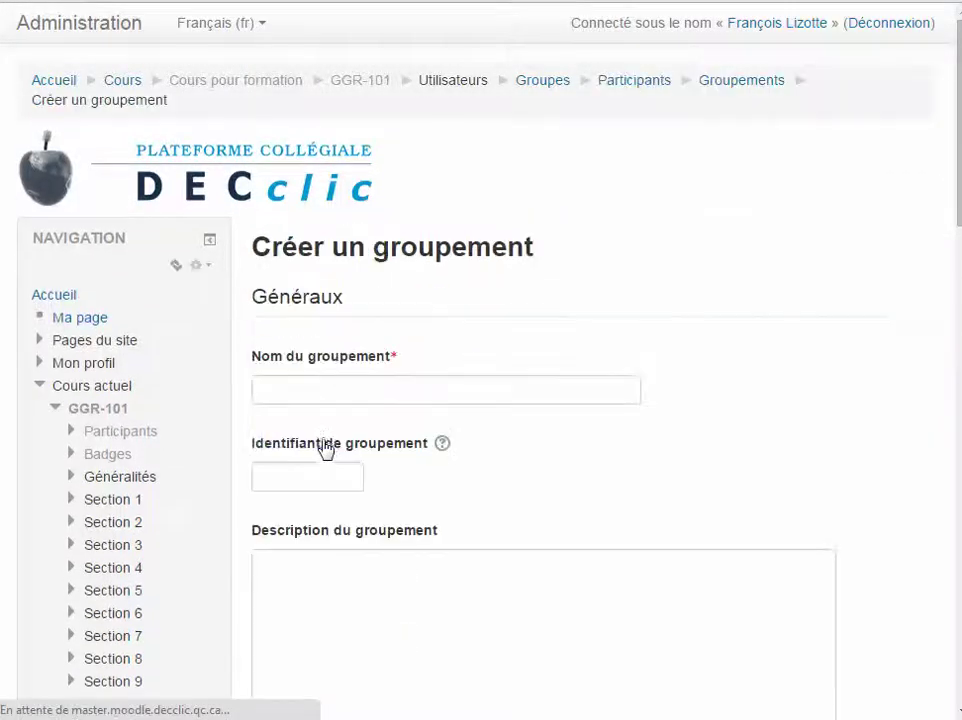
click(323, 394)
text(gr)
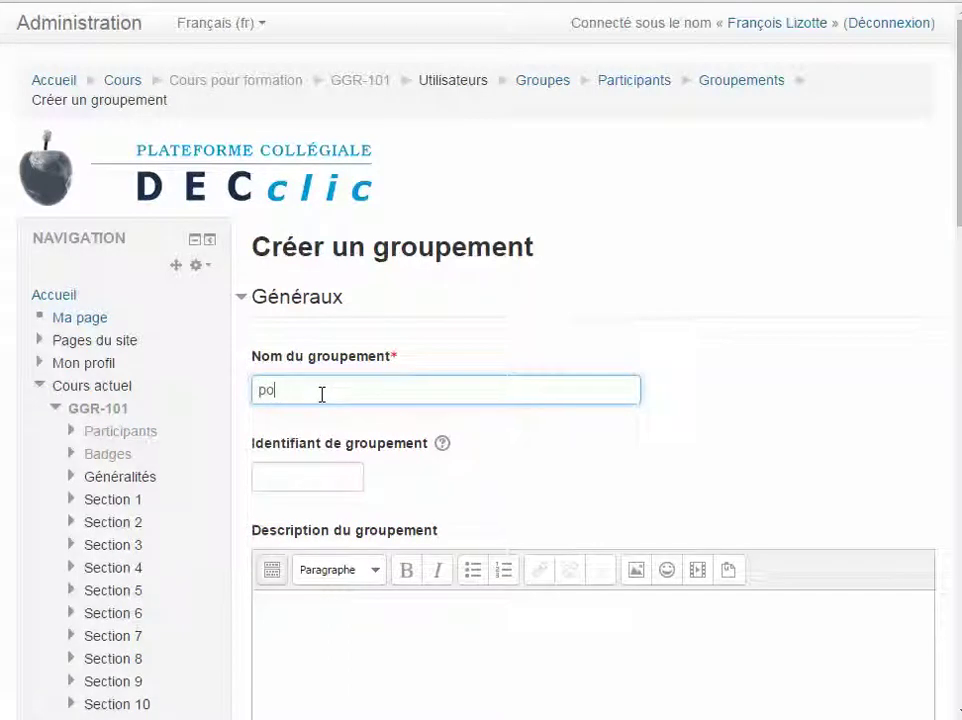
text(2)
scroll(483, 399, down, 3)
click(308, 650)
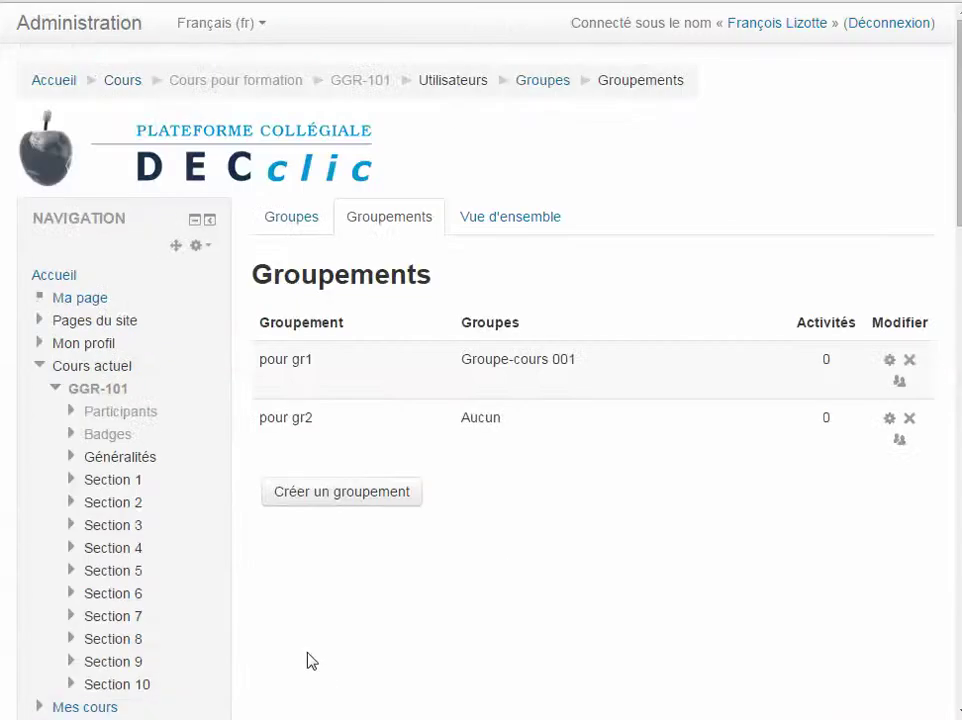
Add Groupe-cours 002 to the "pour gr2" grouping and return to the groupings list.
click(899, 441)
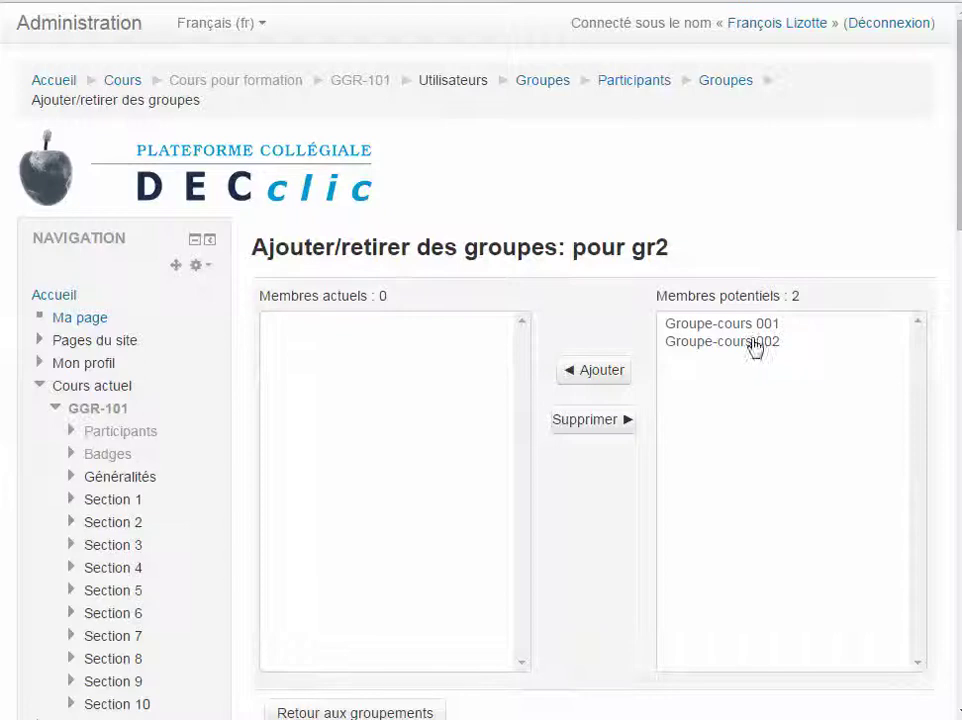
click(748, 342)
click(599, 372)
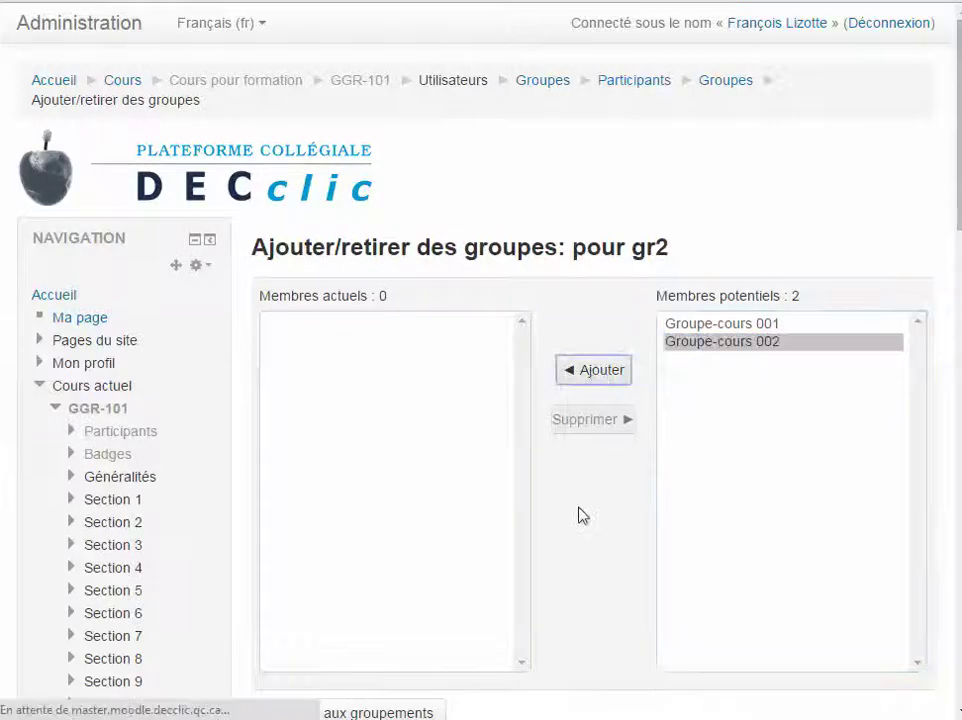
scroll(580, 515, down, 2)
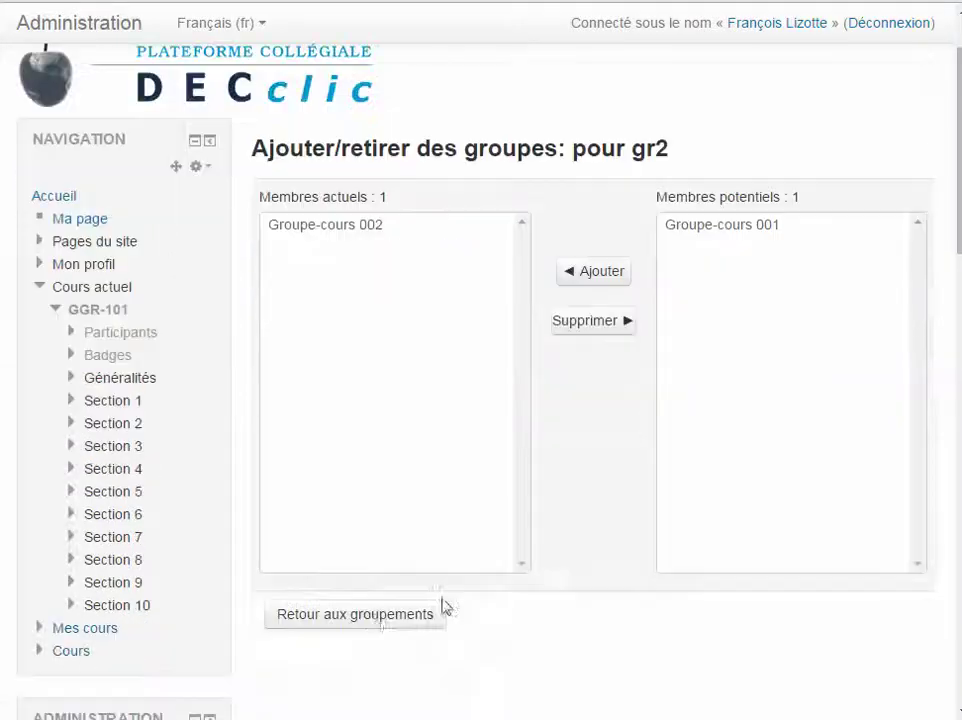
click(376, 624)
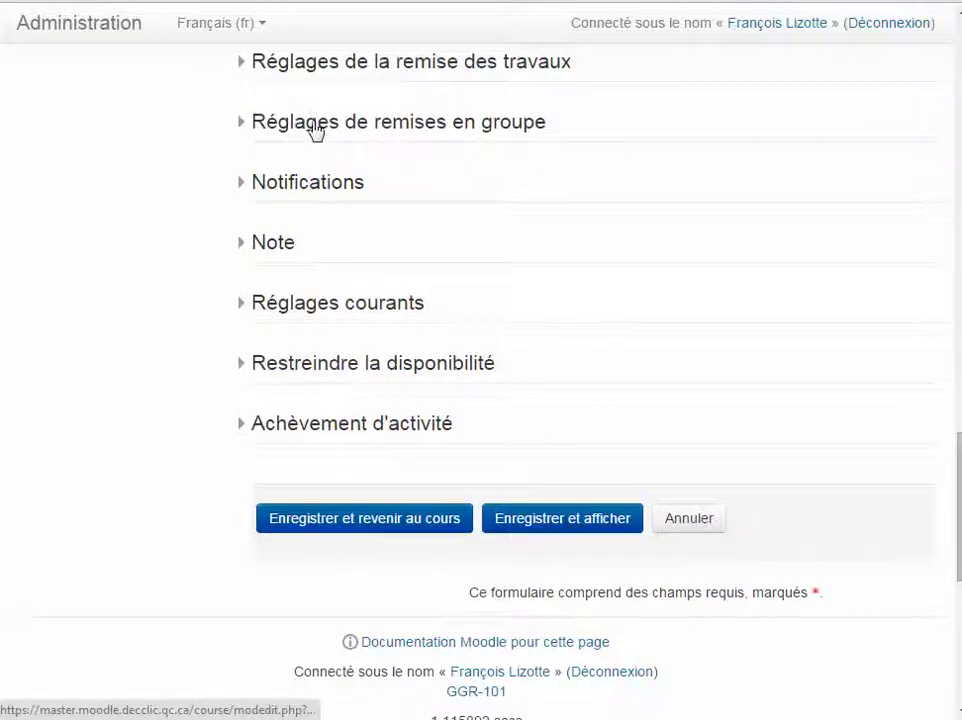
Assign the new assignment to the "pour gr1" grouping, make it available only to grouping members, and save it back to the course.
click(325, 305)
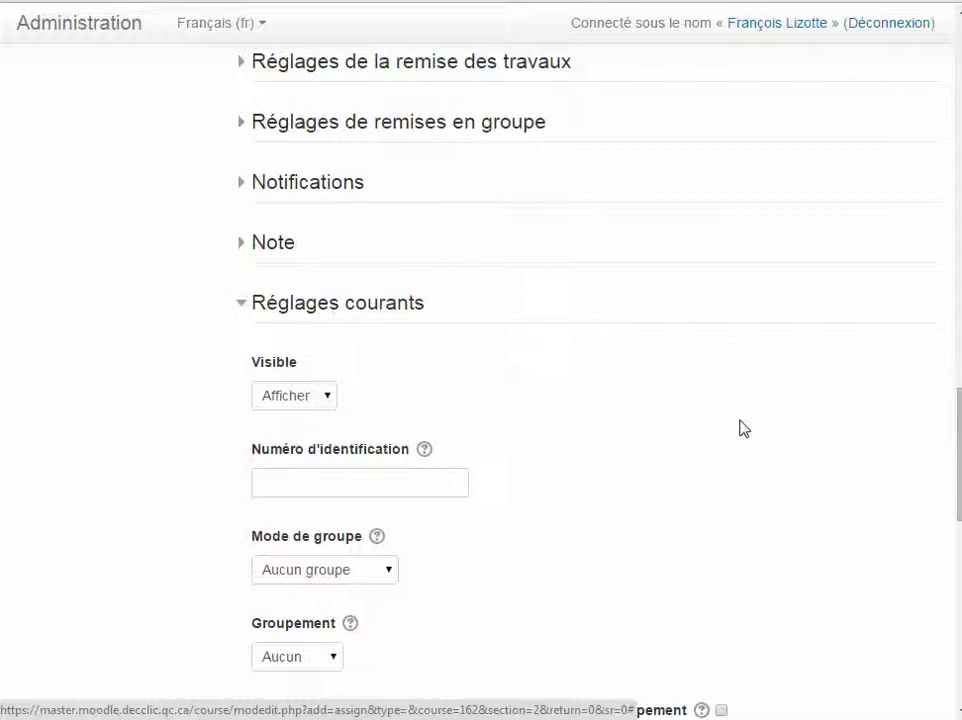
scroll(740, 428, down, 1)
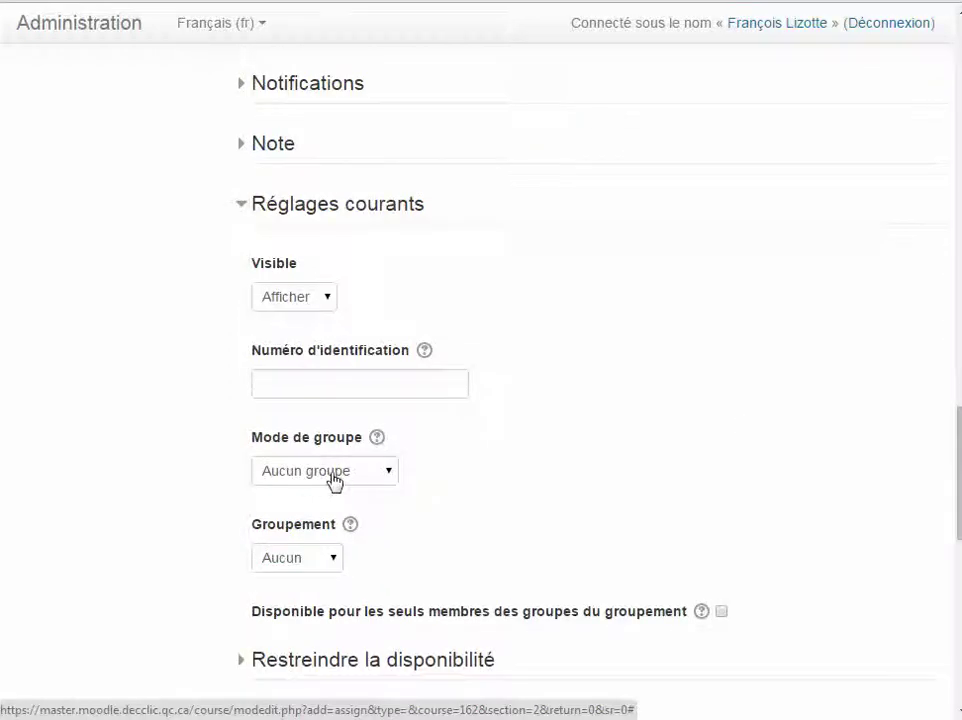
click(318, 563)
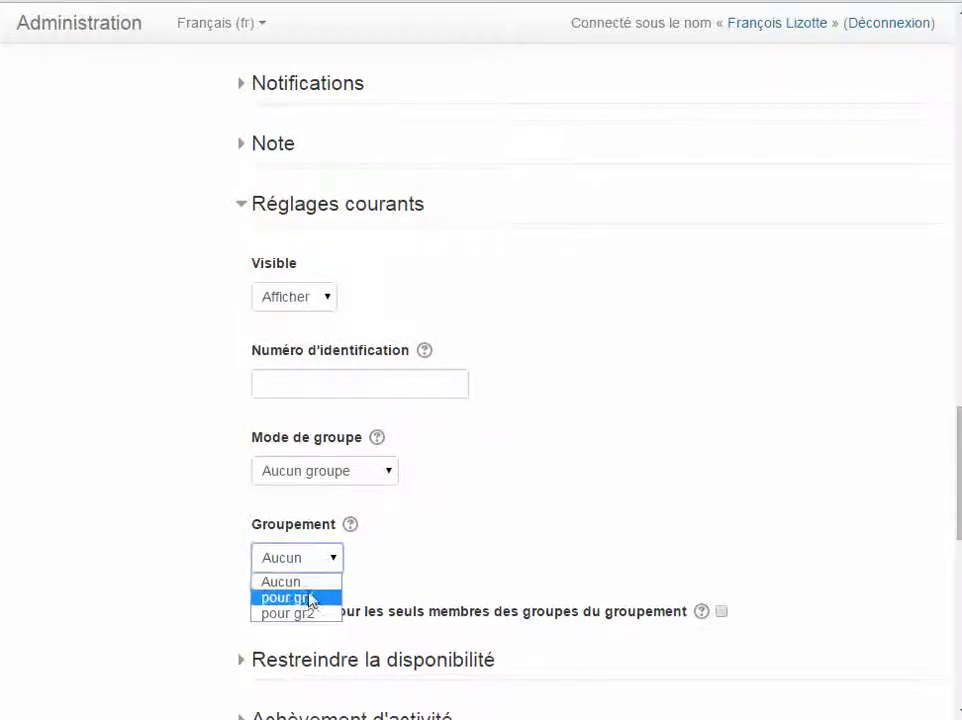
click(311, 598)
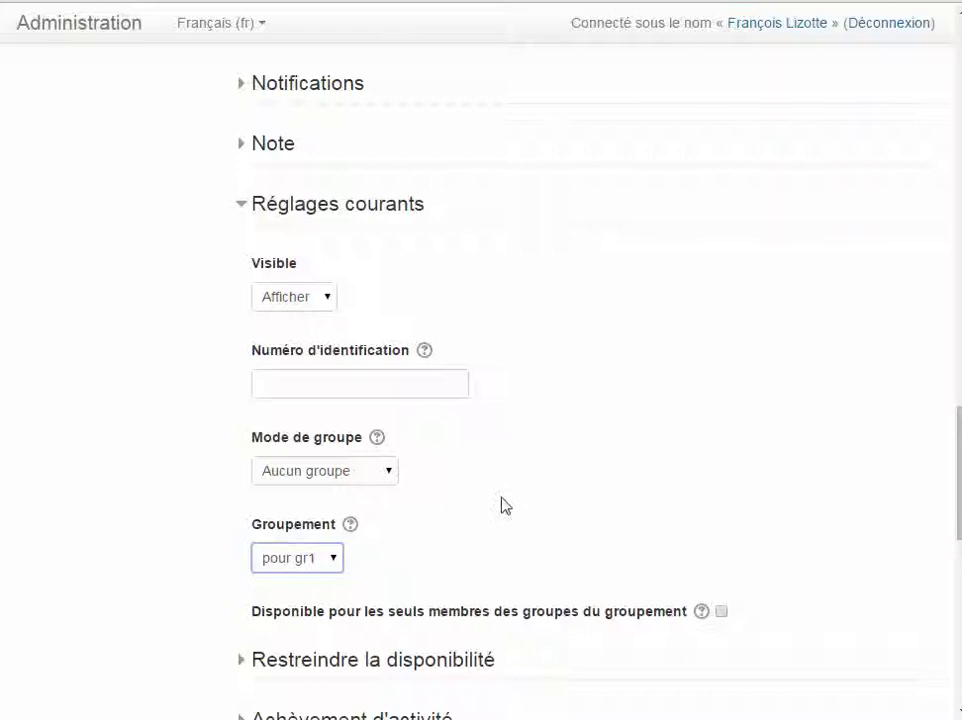
click(721, 612)
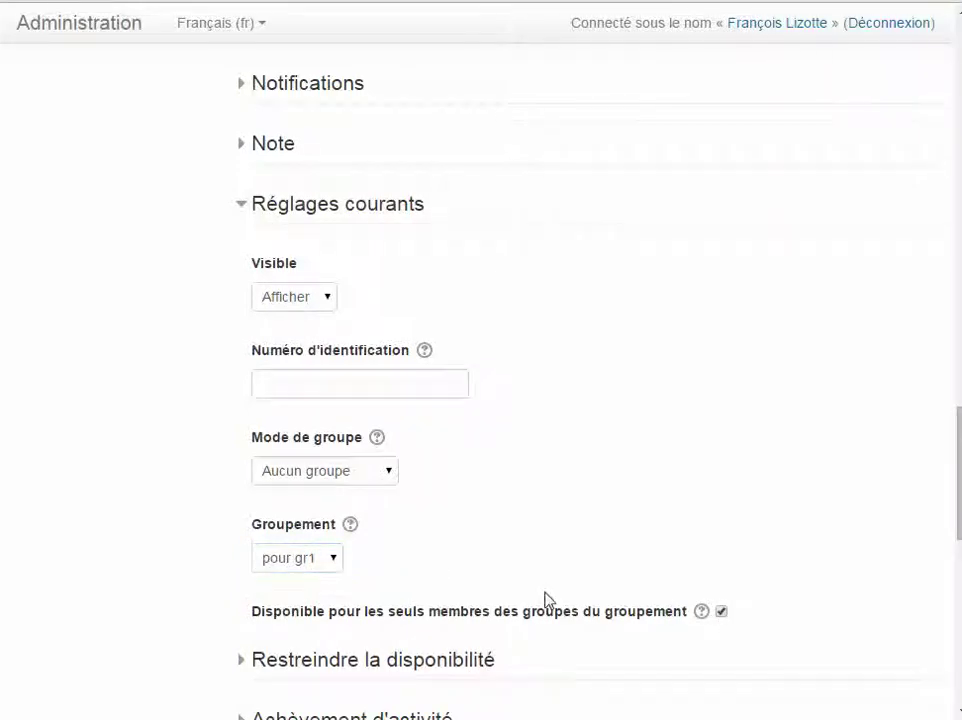
scroll(642, 430, down, 1)
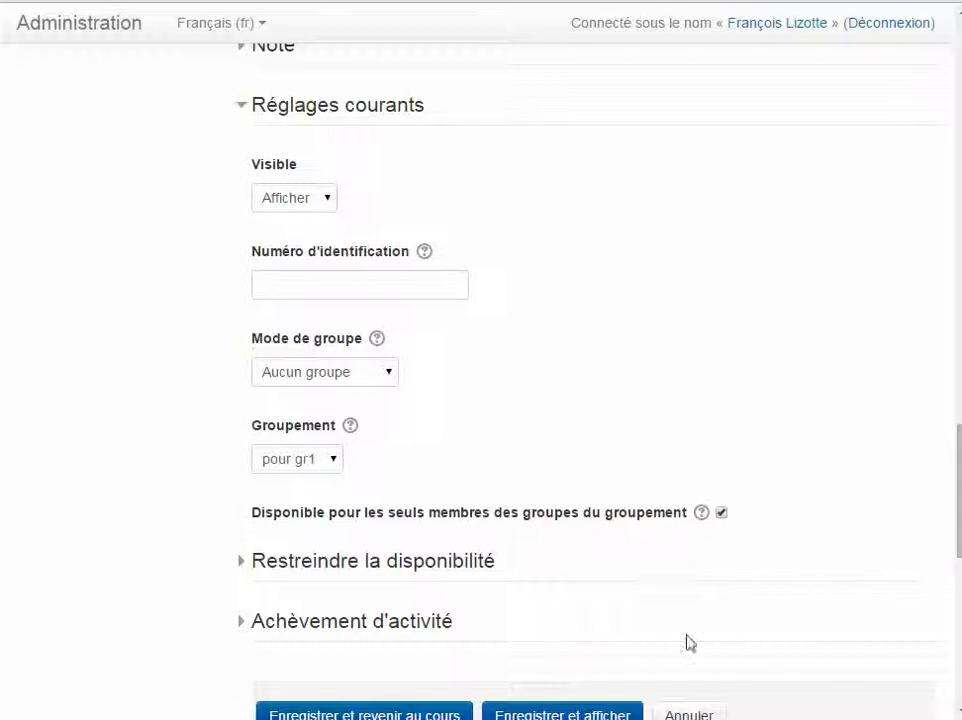
scroll(631, 658, down, 1)
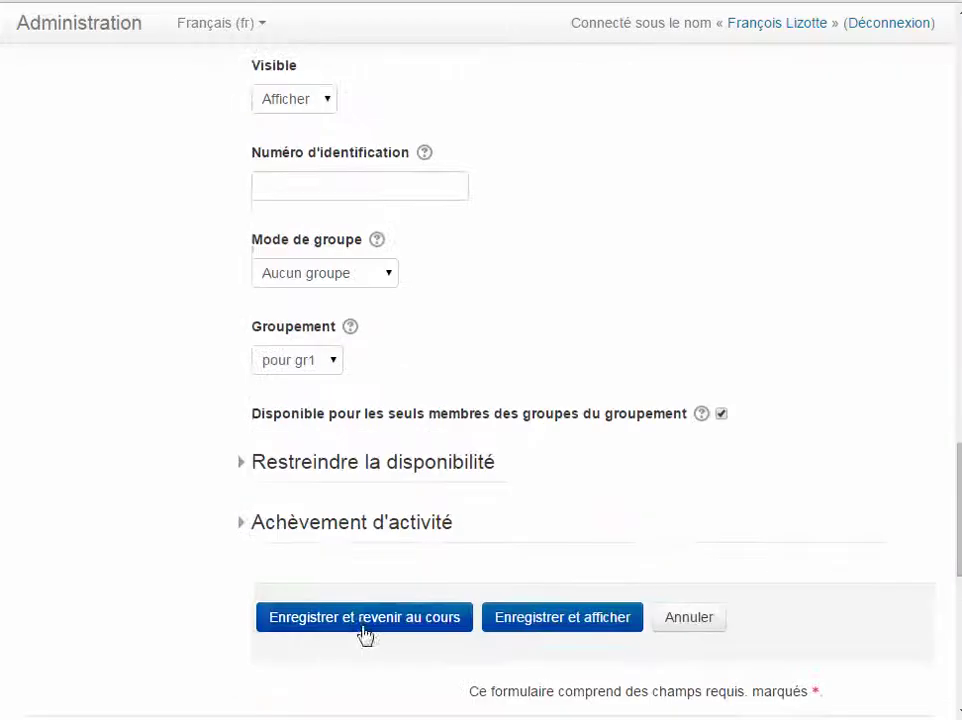
click(364, 627)
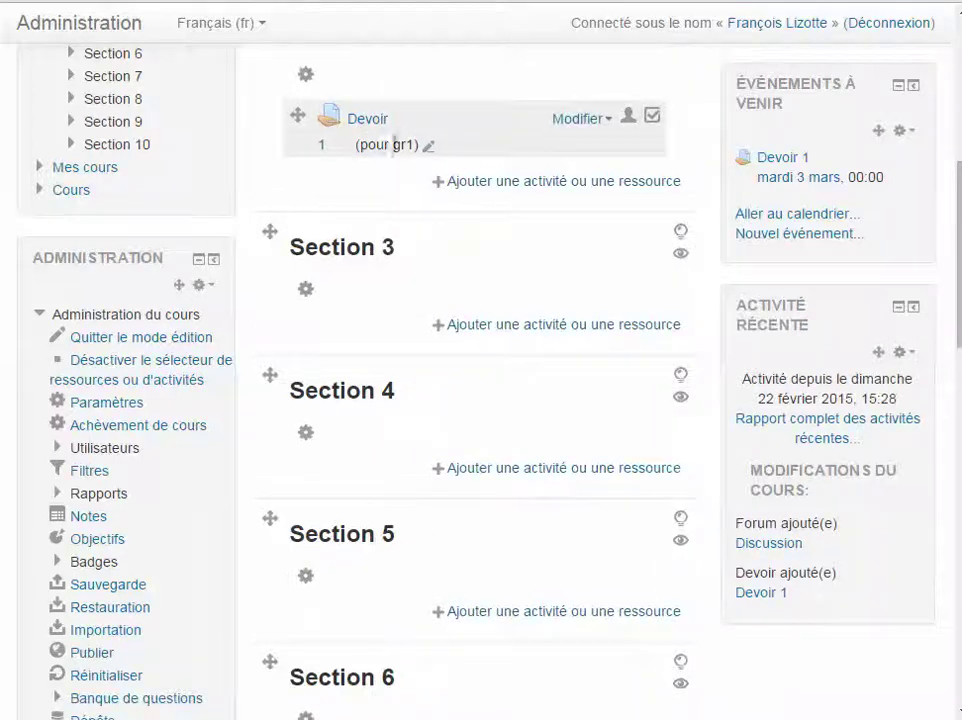
Duplicate the Devoir 1 assignment in Section 2 and open the copy's settings.
click(603, 122)
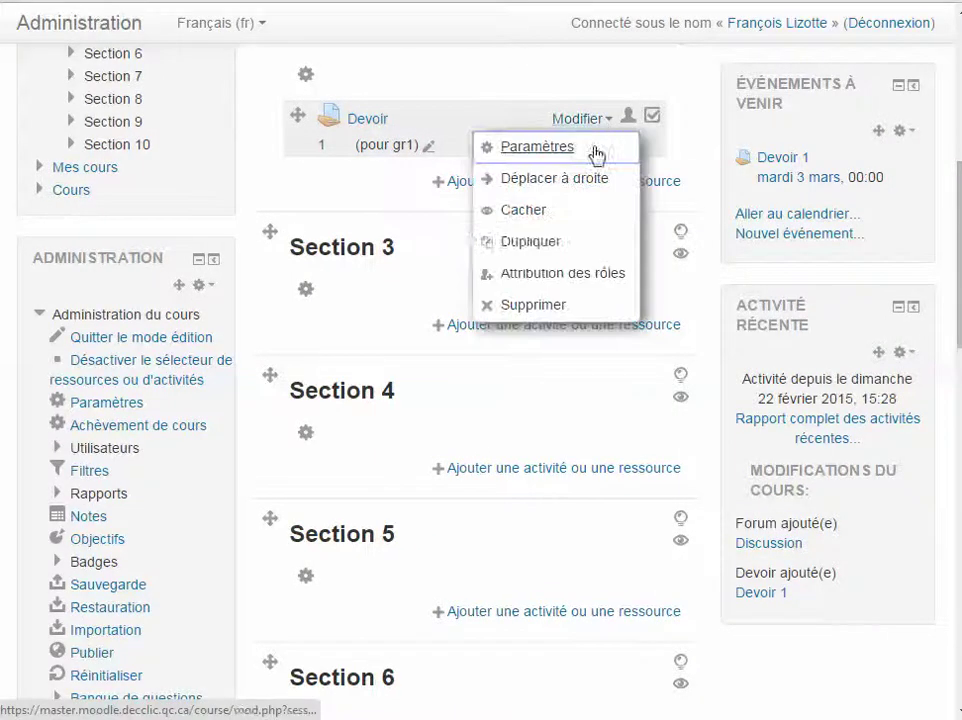
click(522, 244)
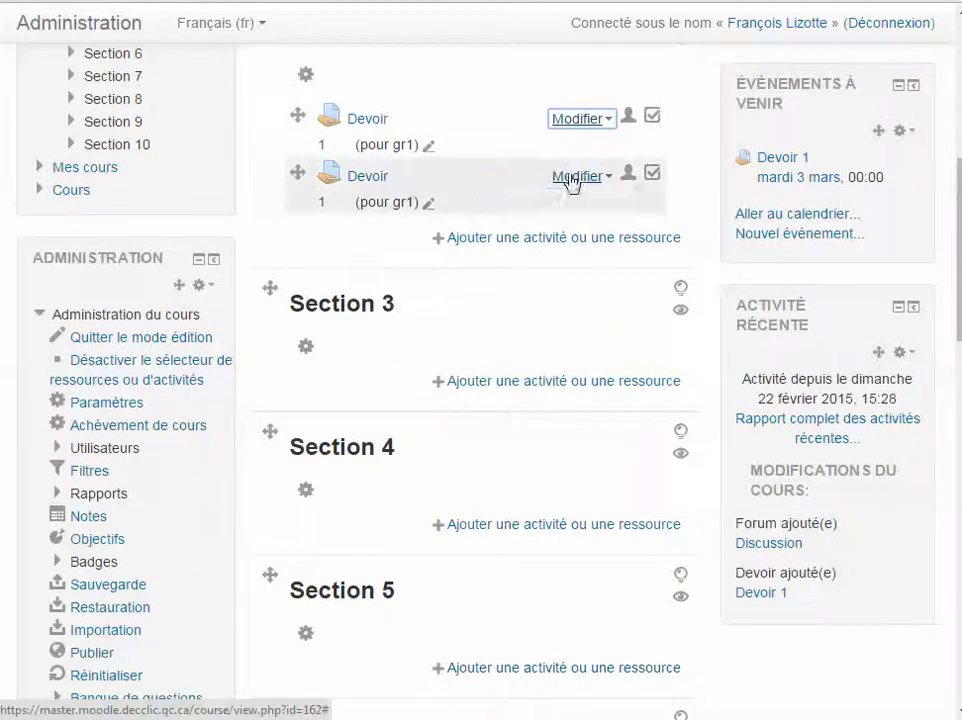
click(575, 176)
click(528, 204)
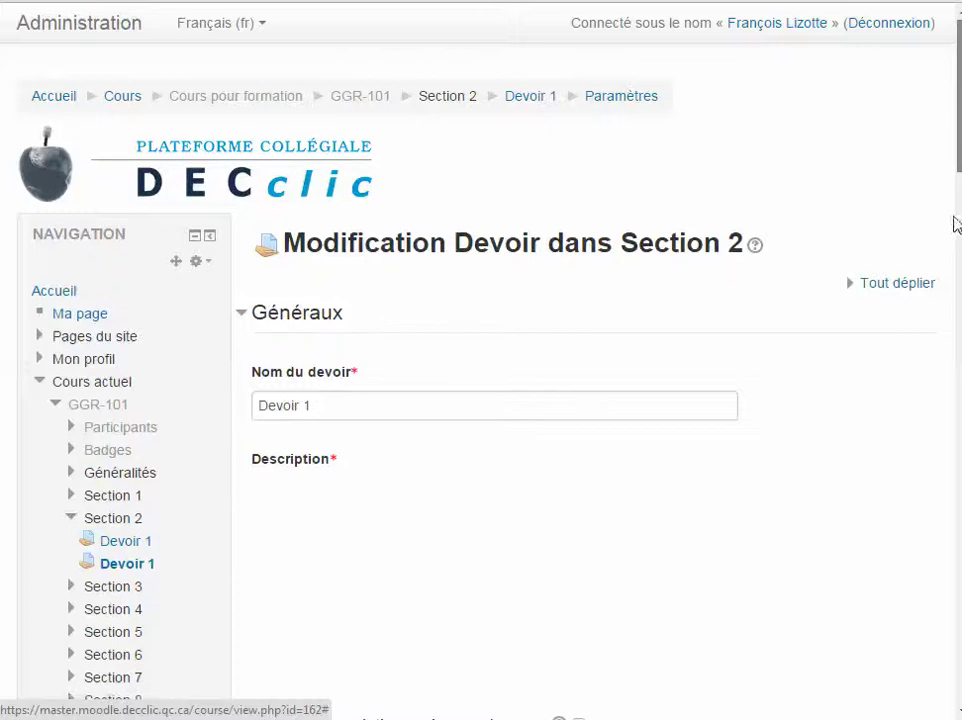
Change the duplicated assignment's grouping to "pour gr2" in its common settings.
scroll(870, 170, down, 12)
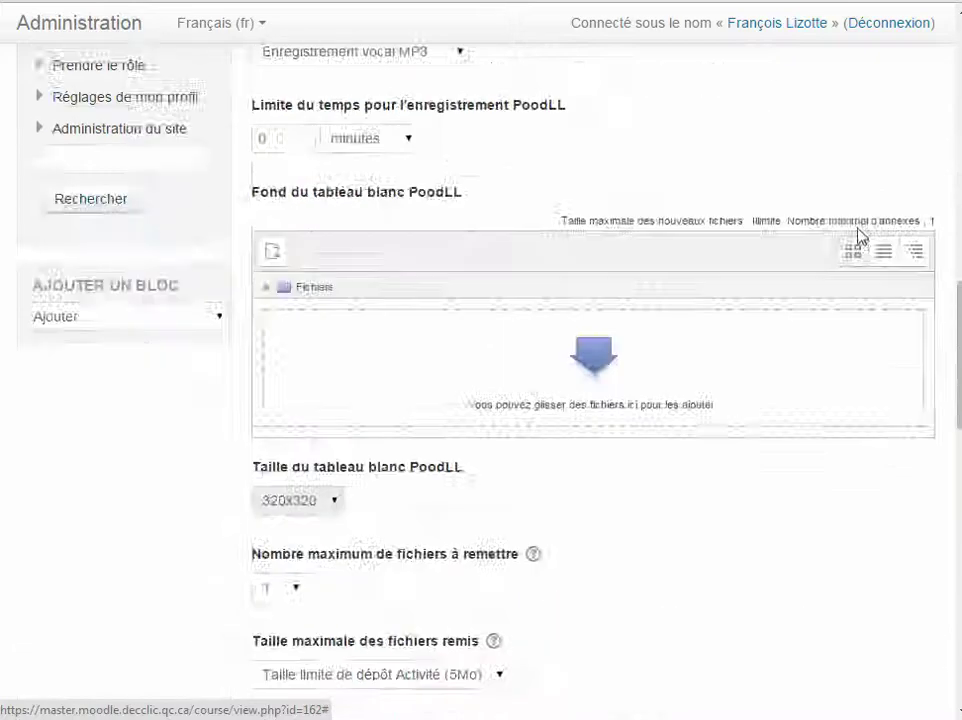
scroll(858, 238, down, 10)
click(322, 242)
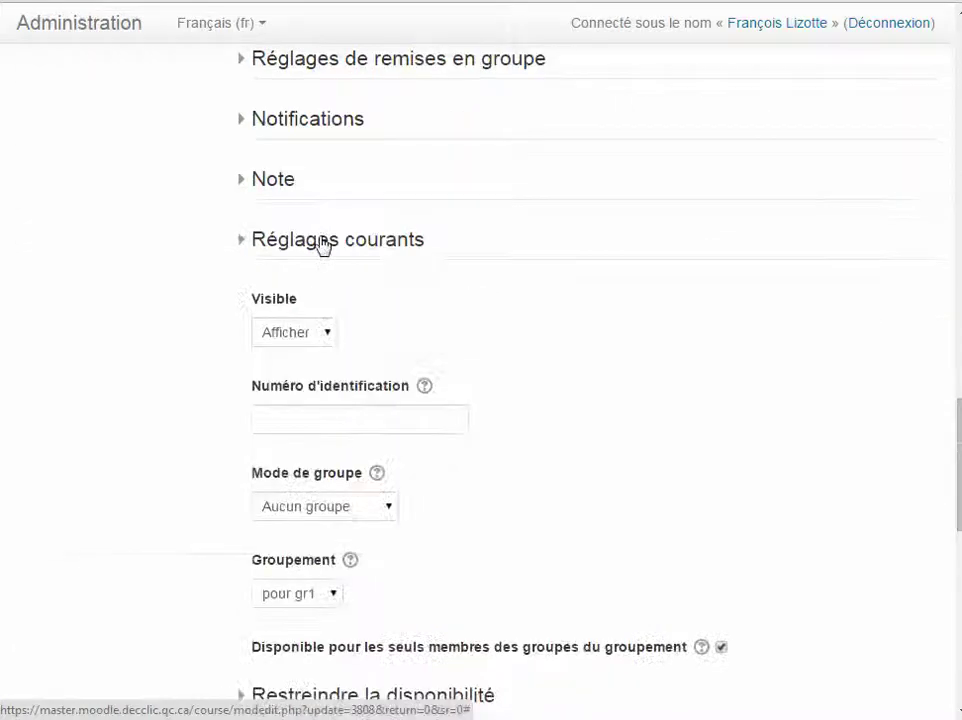
click(325, 600)
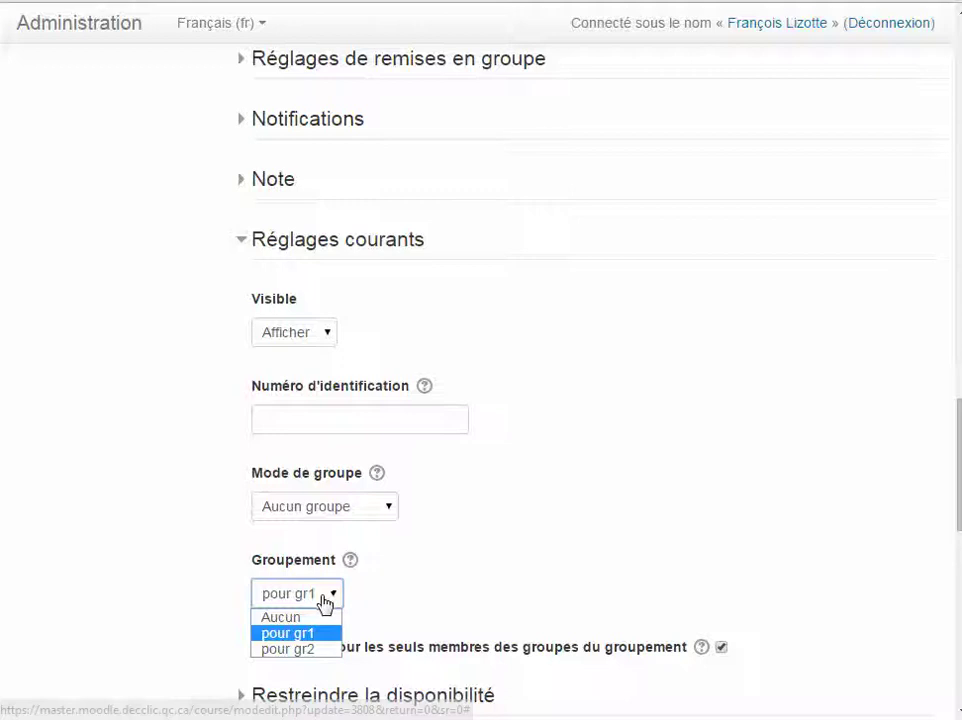
click(322, 648)
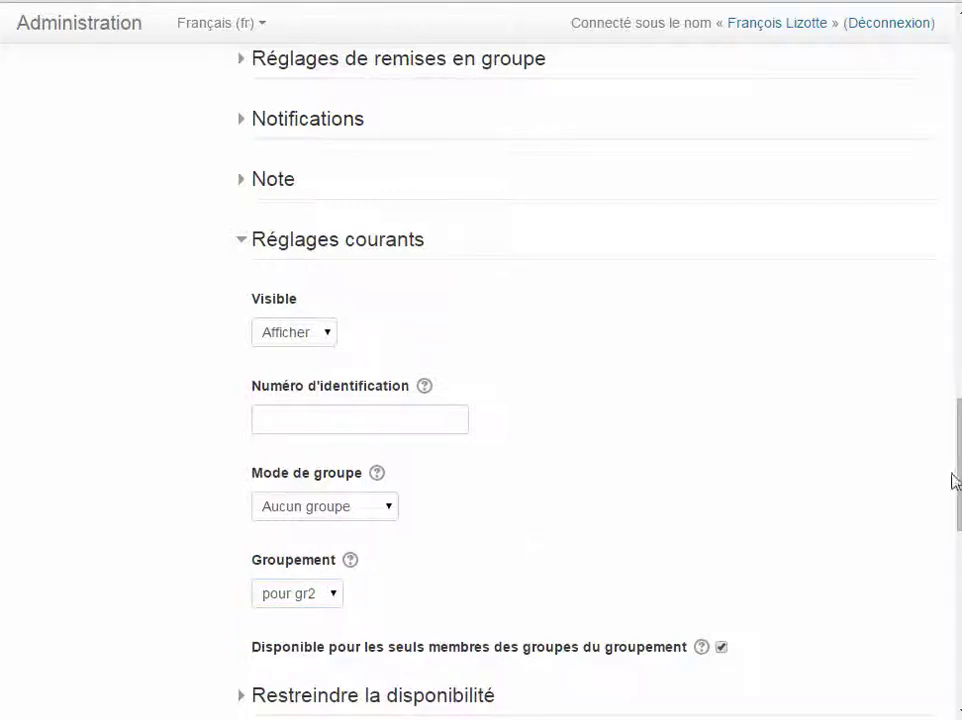
Set the duplicated assignment to accept submissions from 27 février 2015 and to be due on 17 mars 2015.
drag(953, 481, 942, 201)
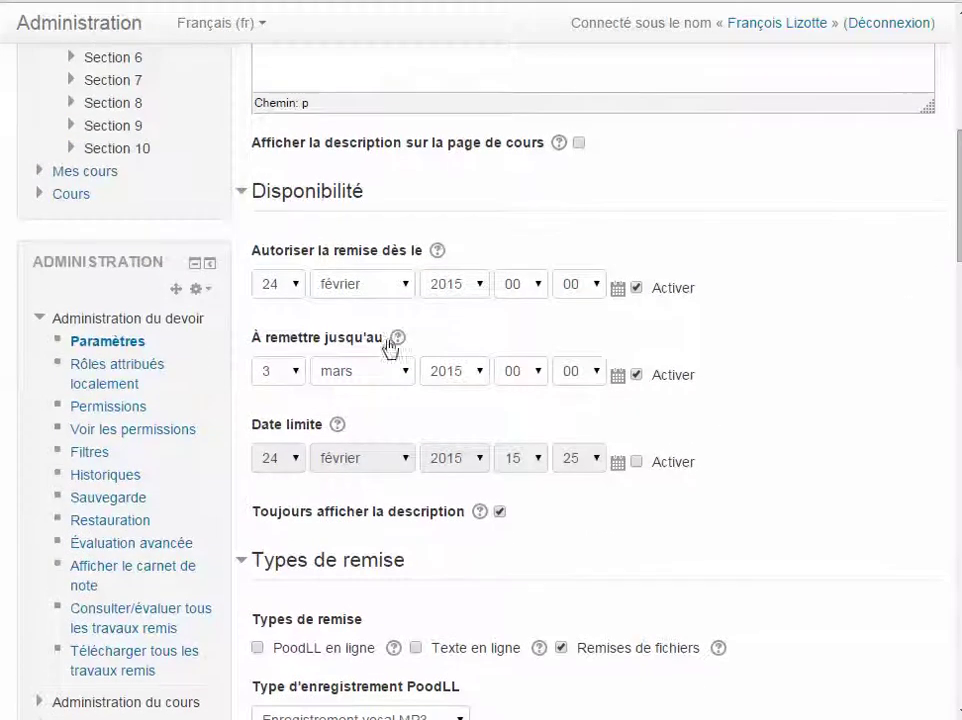
click(294, 286)
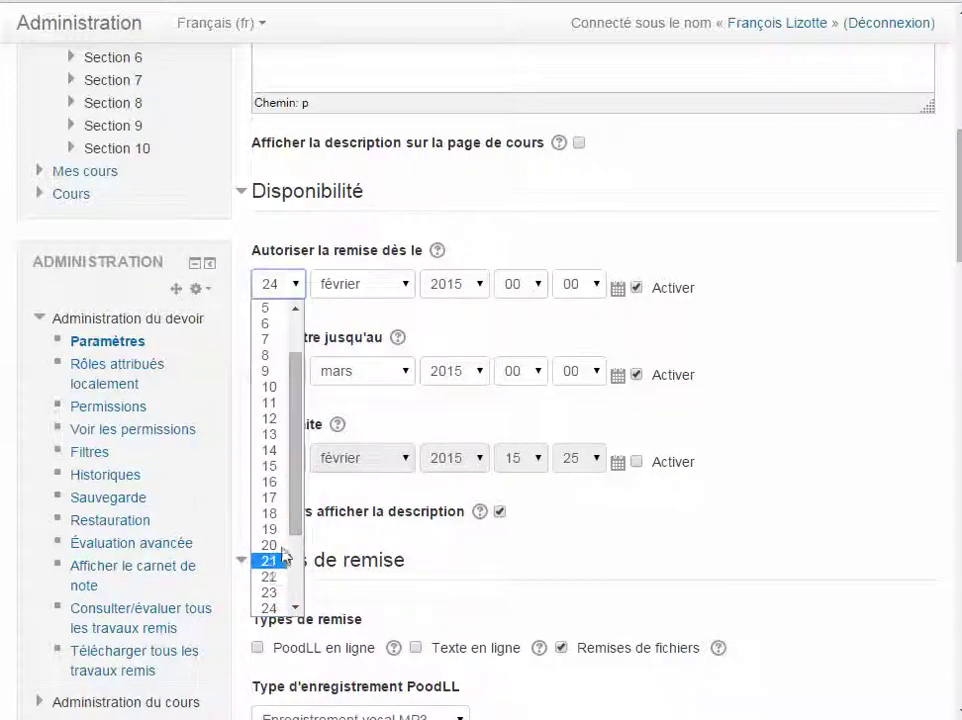
drag(298, 492, 294, 530)
click(268, 580)
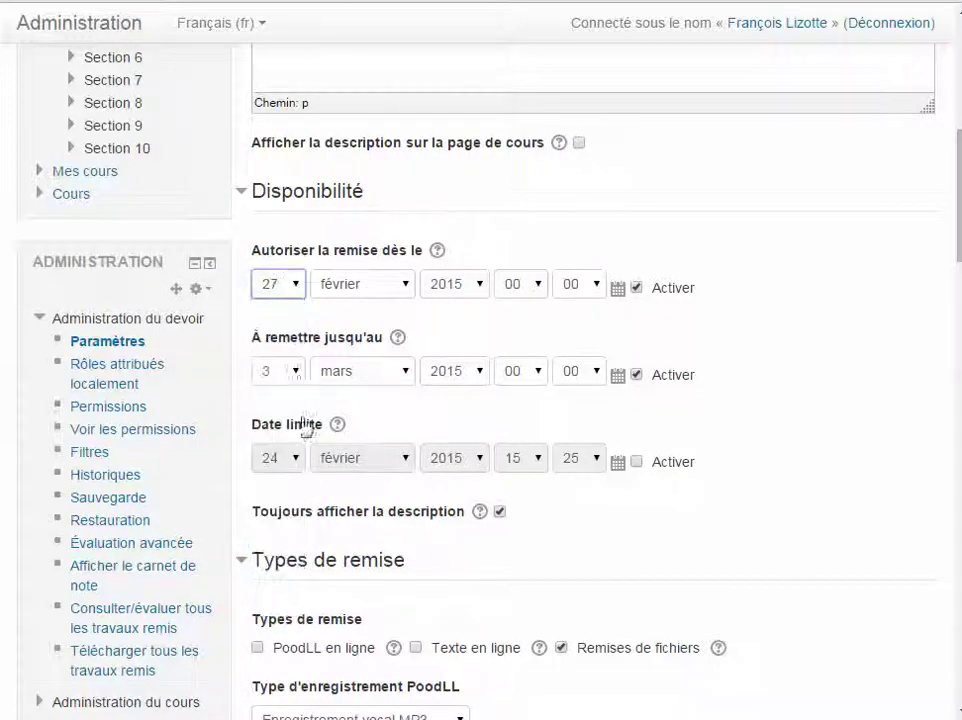
click(295, 373)
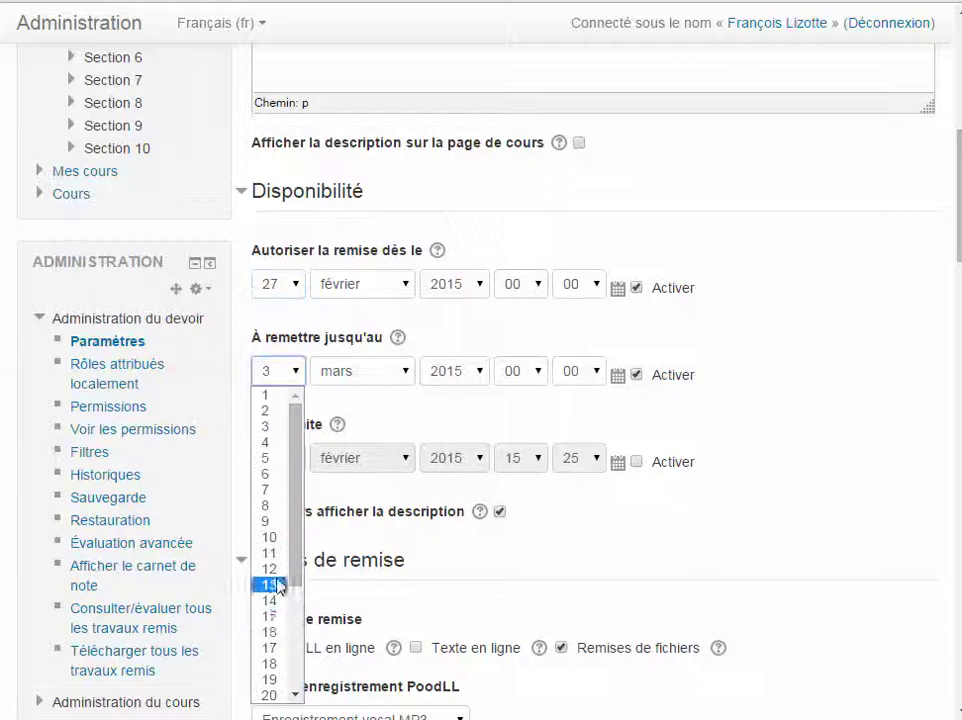
click(272, 647)
drag(952, 180, 955, 250)
click(832, 357)
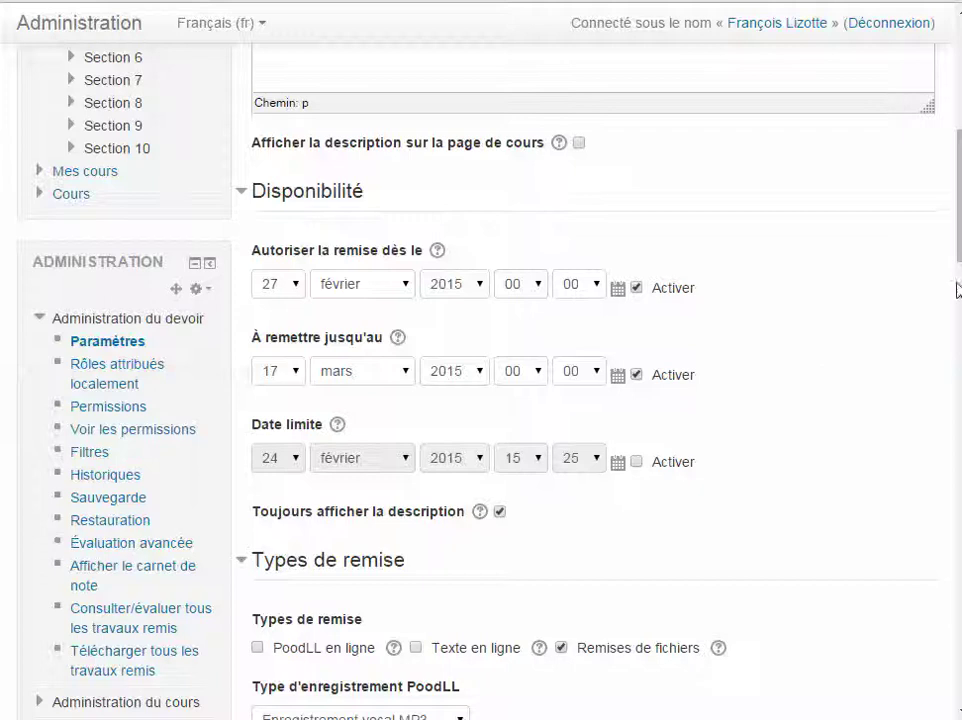
scroll(845, 500, down, 1)
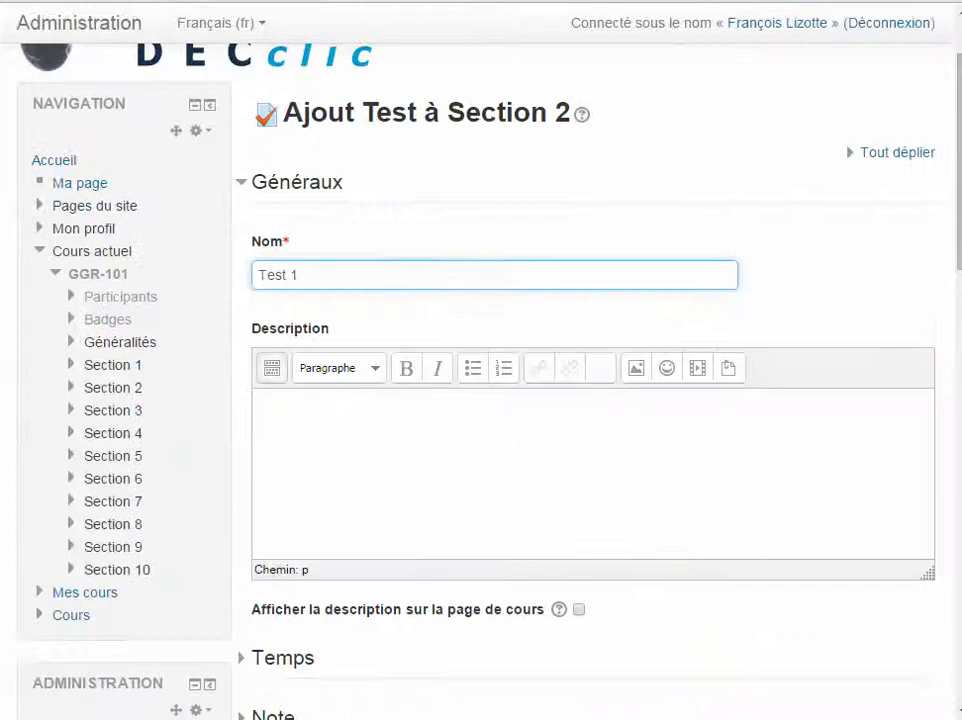
Enable Test 1's opening date of 24 février 2015 at 15:30 and closing date the same day at 16:30, and save the quiz.
drag(955, 178, 950, 290)
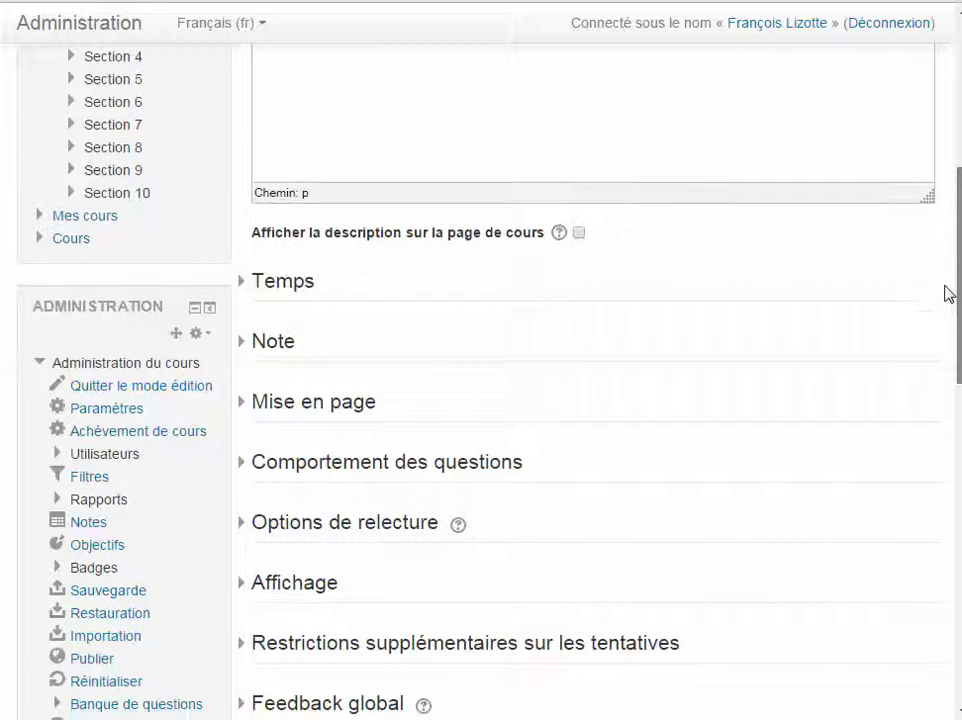
click(274, 289)
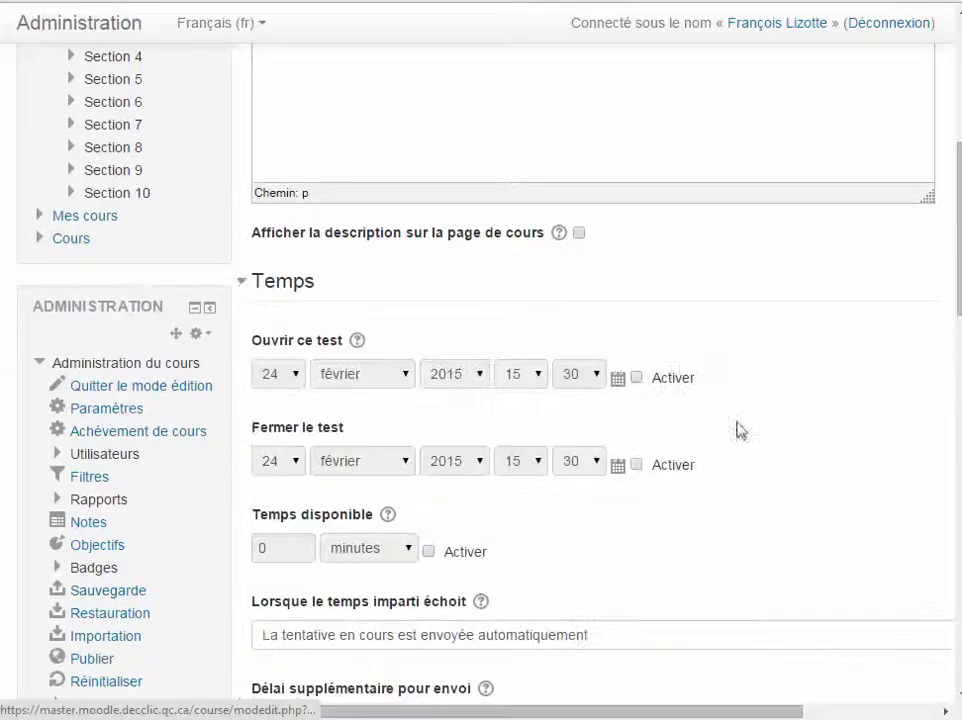
click(635, 379)
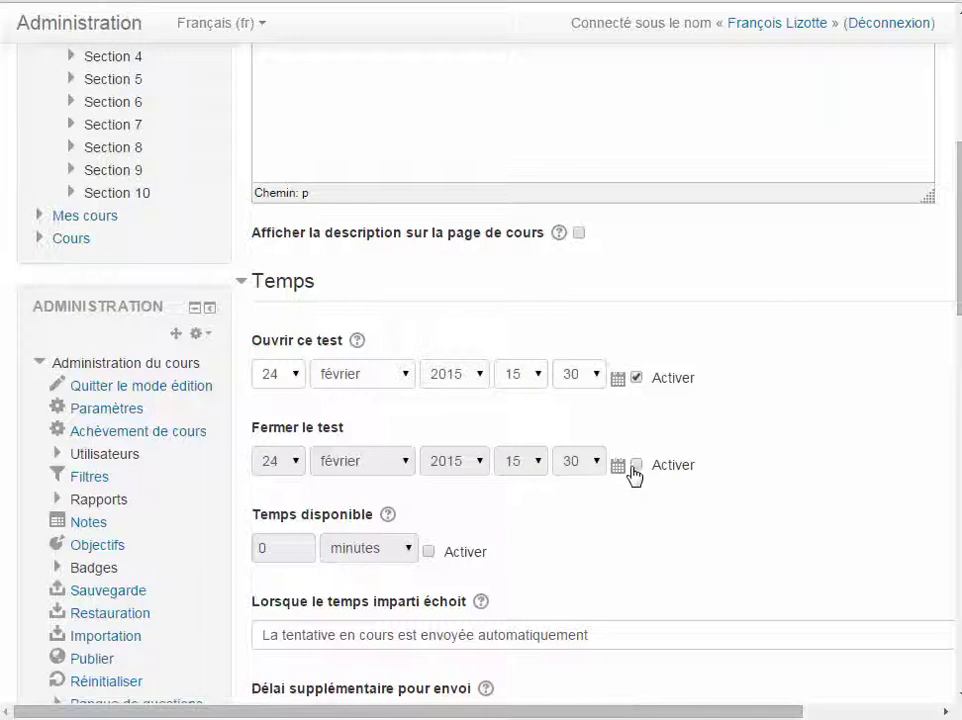
click(637, 466)
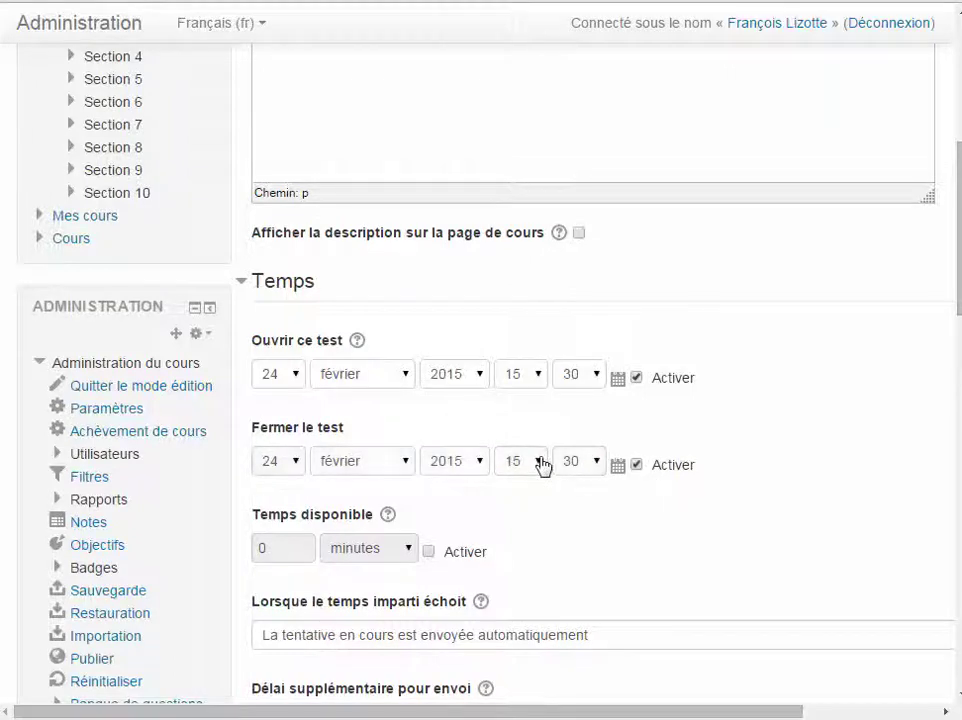
click(538, 464)
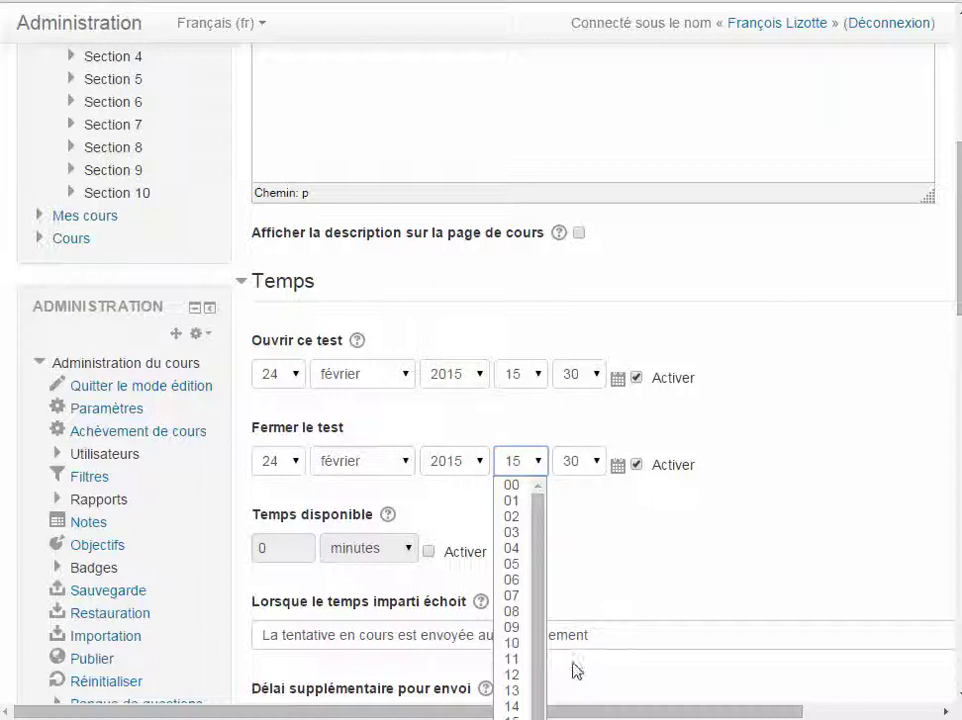
key(Down)
key(Return)
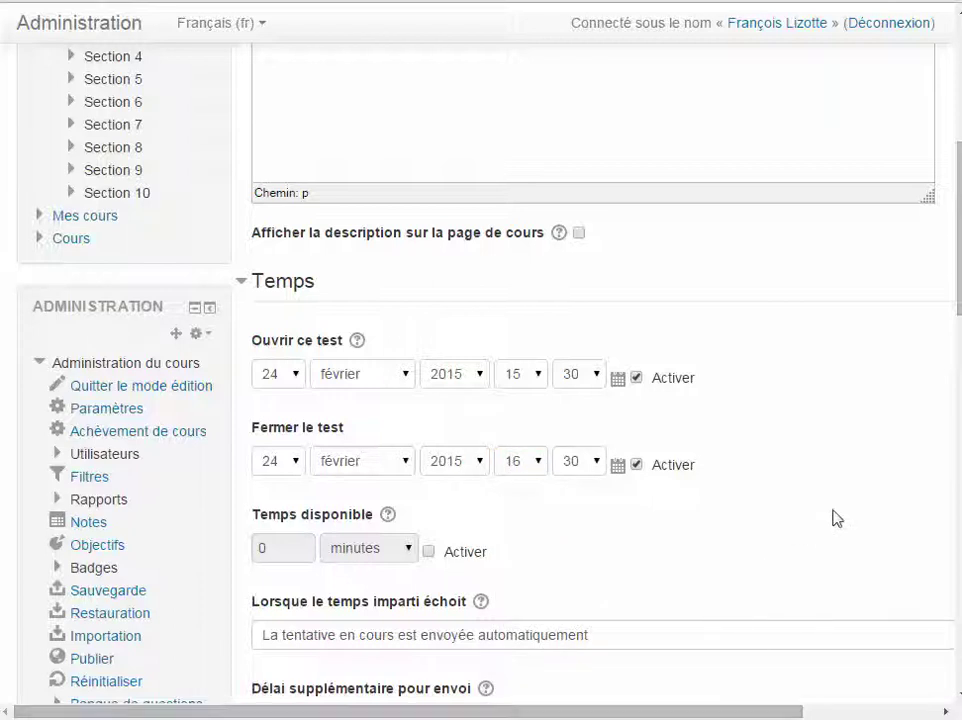
scroll(834, 517, down, 1)
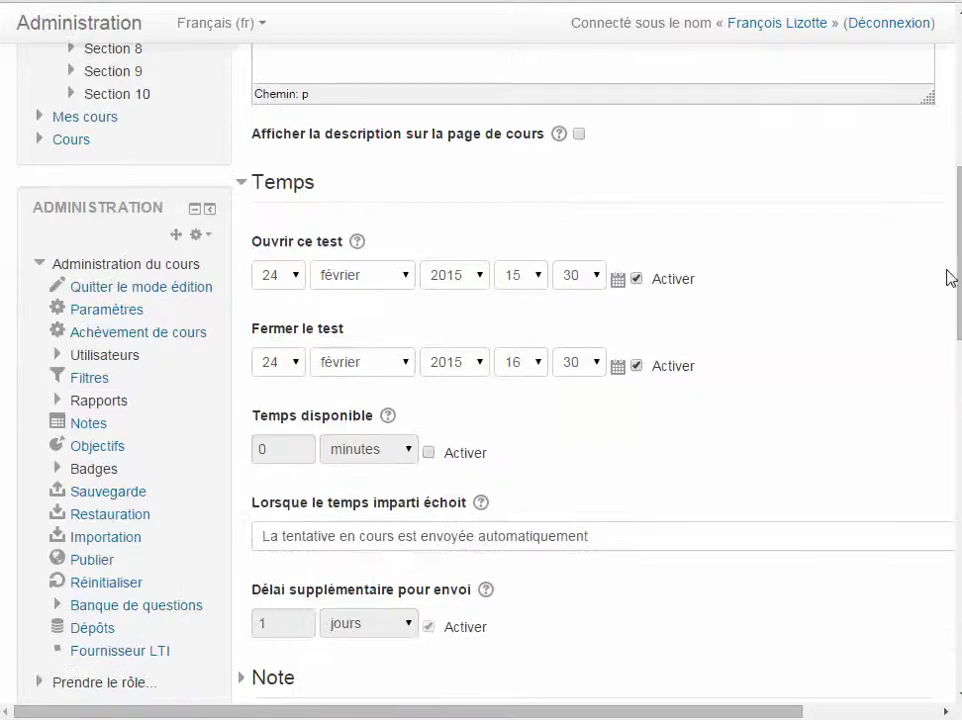
drag(957, 280, 928, 513)
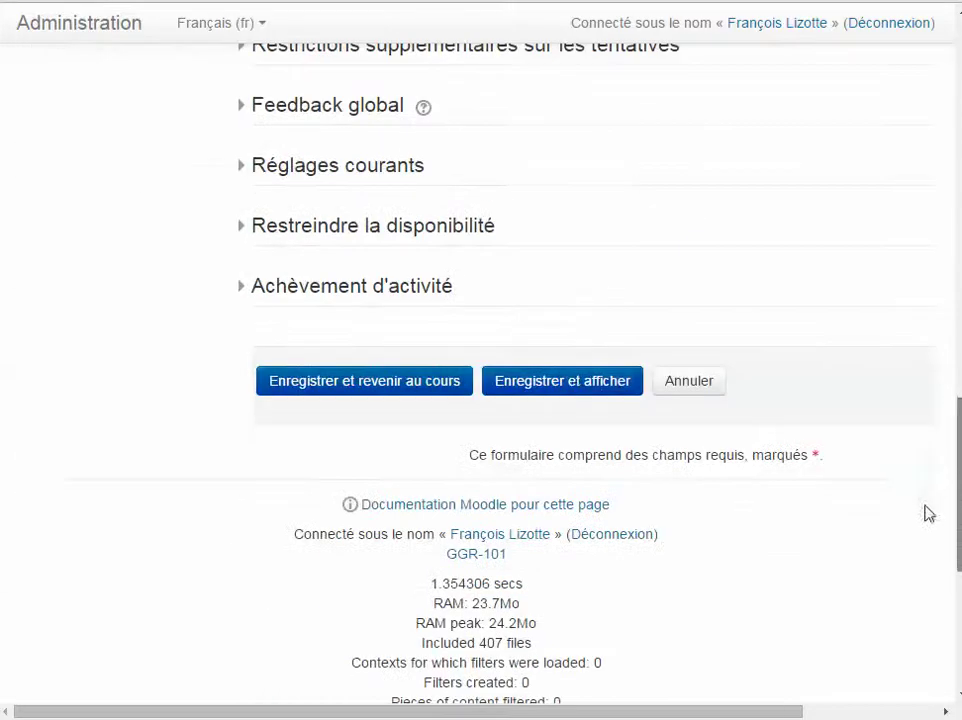
click(396, 385)
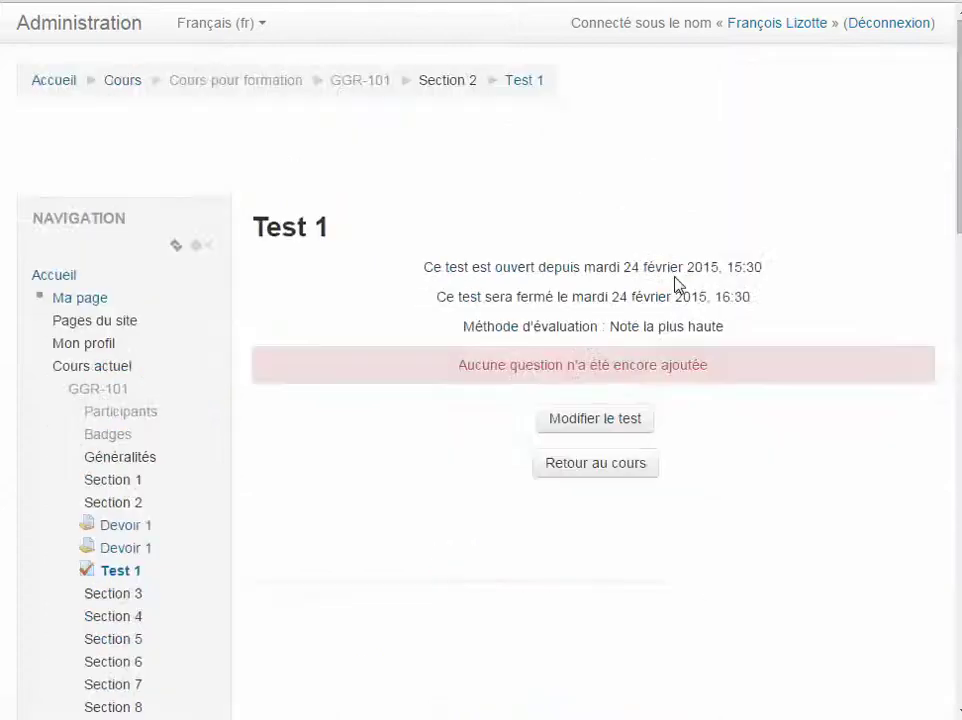
Start a new group override for Test 1 and assign it to Groupe-cours 002.
scroll(472, 530, down, 3)
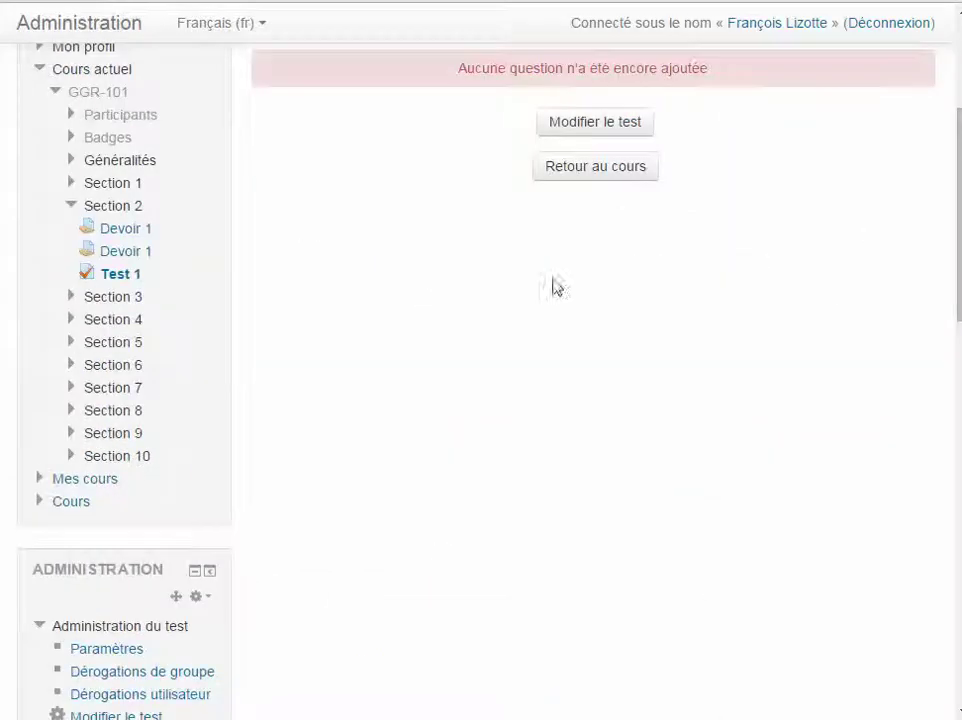
scroll(500, 405, down, 1)
scroll(395, 513, down, 3)
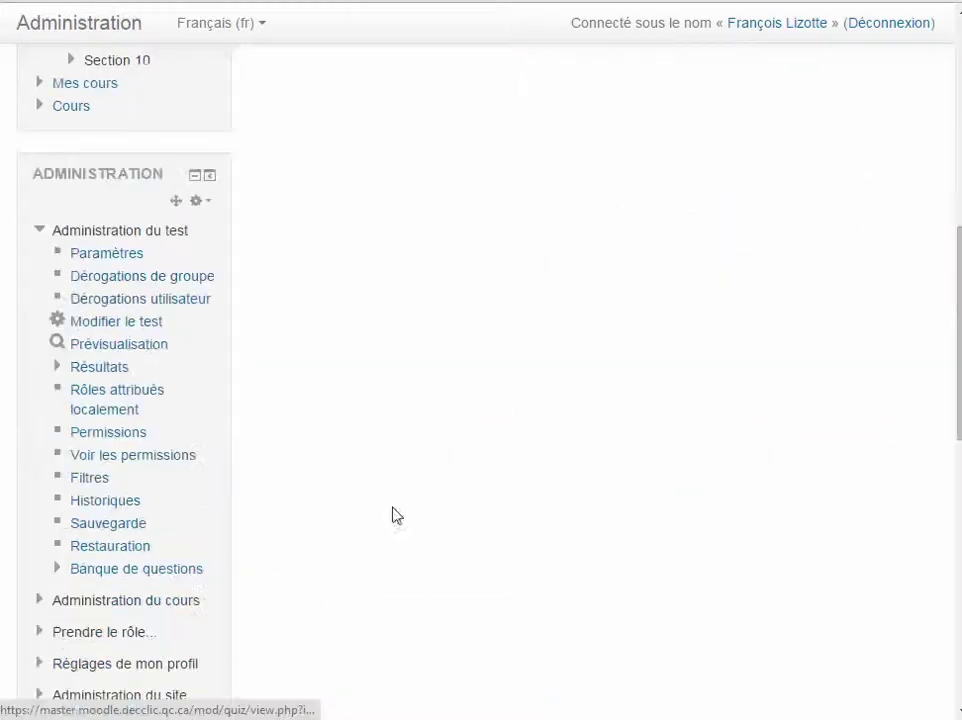
click(137, 281)
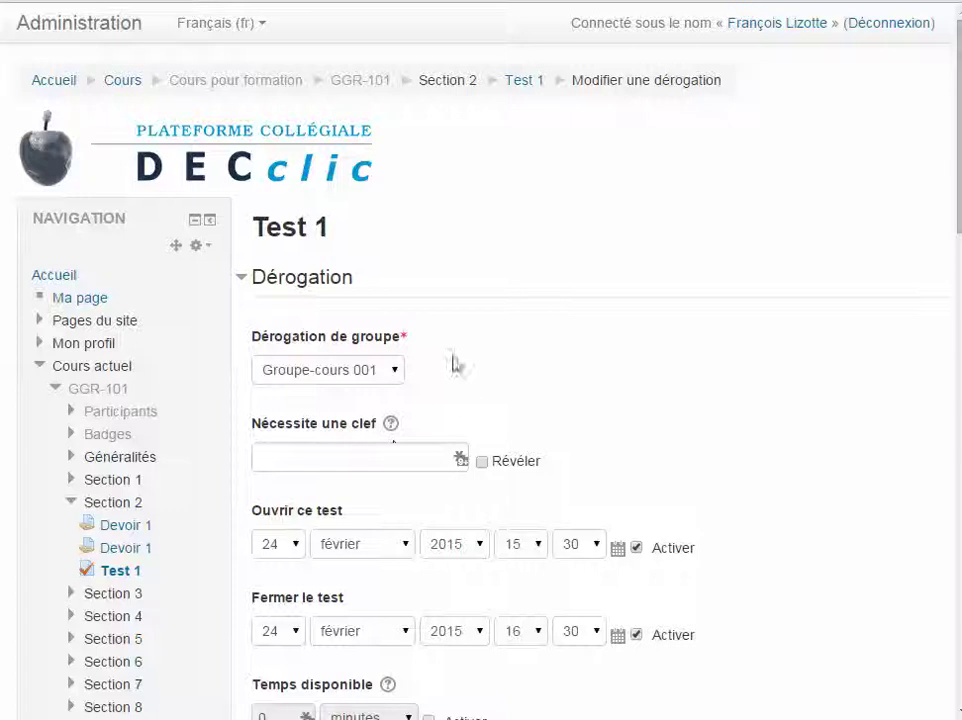
click(396, 378)
click(384, 409)
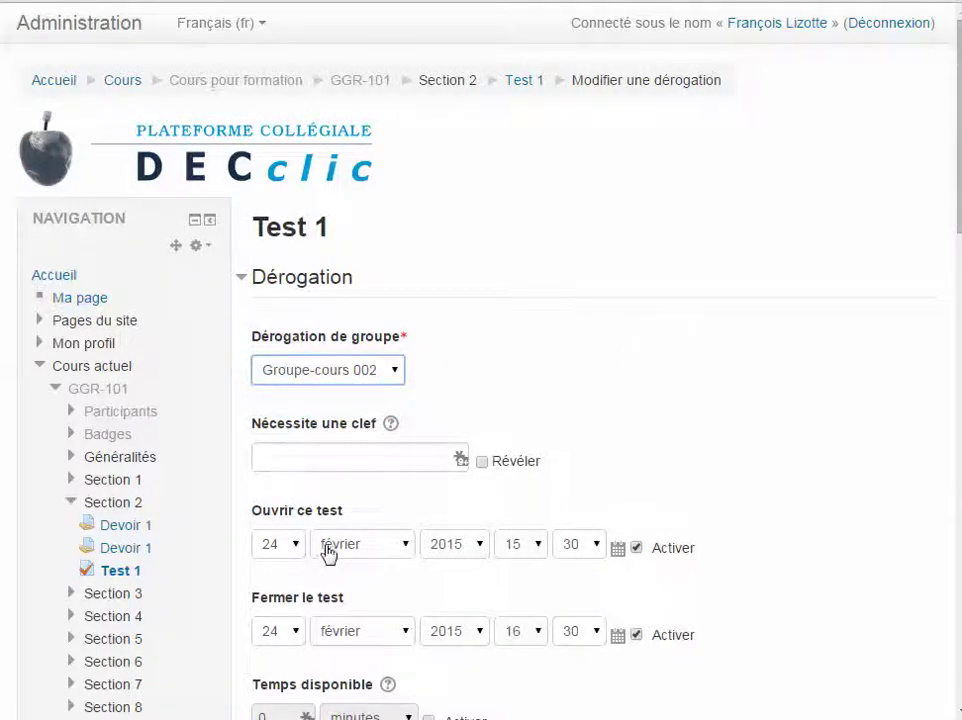
Set the Groupe-cours 002 override to open and close Test 1 on 25 février 2015, and save it.
click(287, 551)
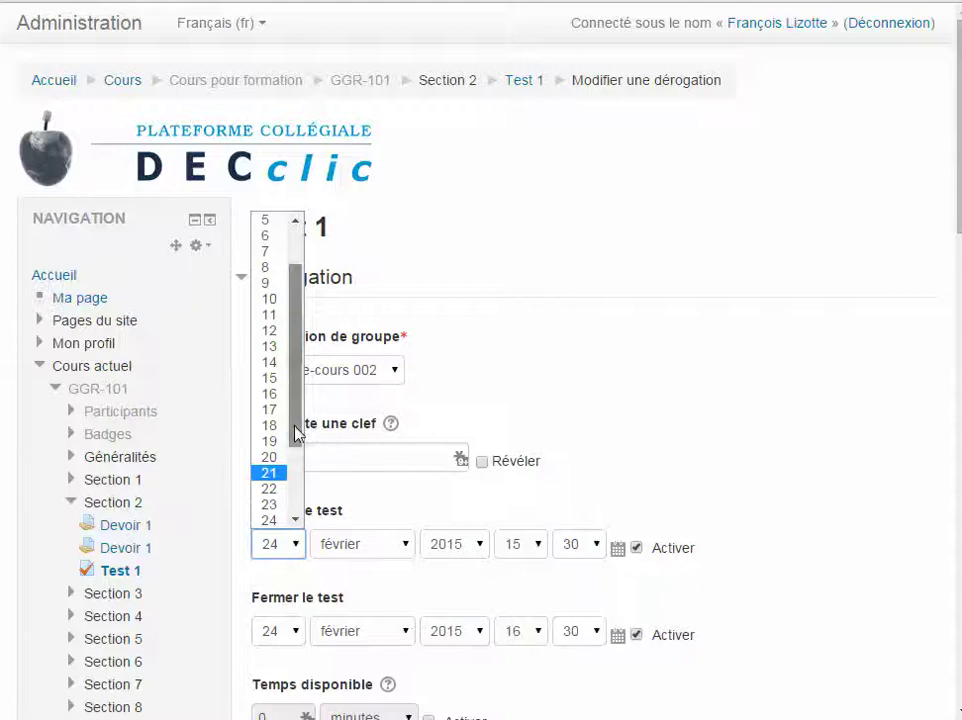
scroll(290, 455, down, 1)
click(273, 490)
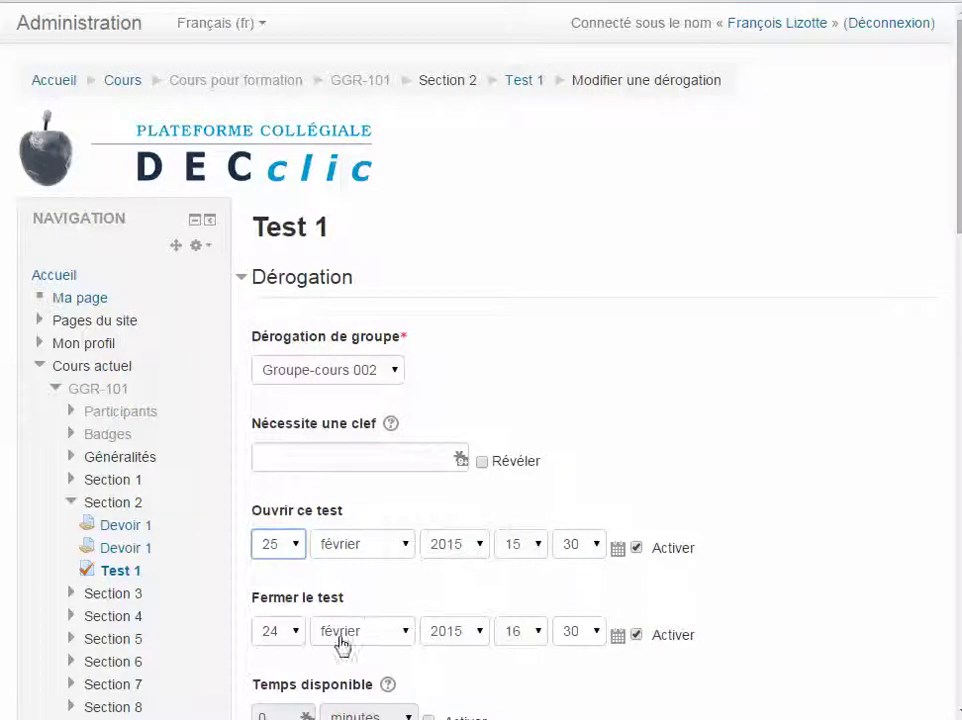
click(293, 636)
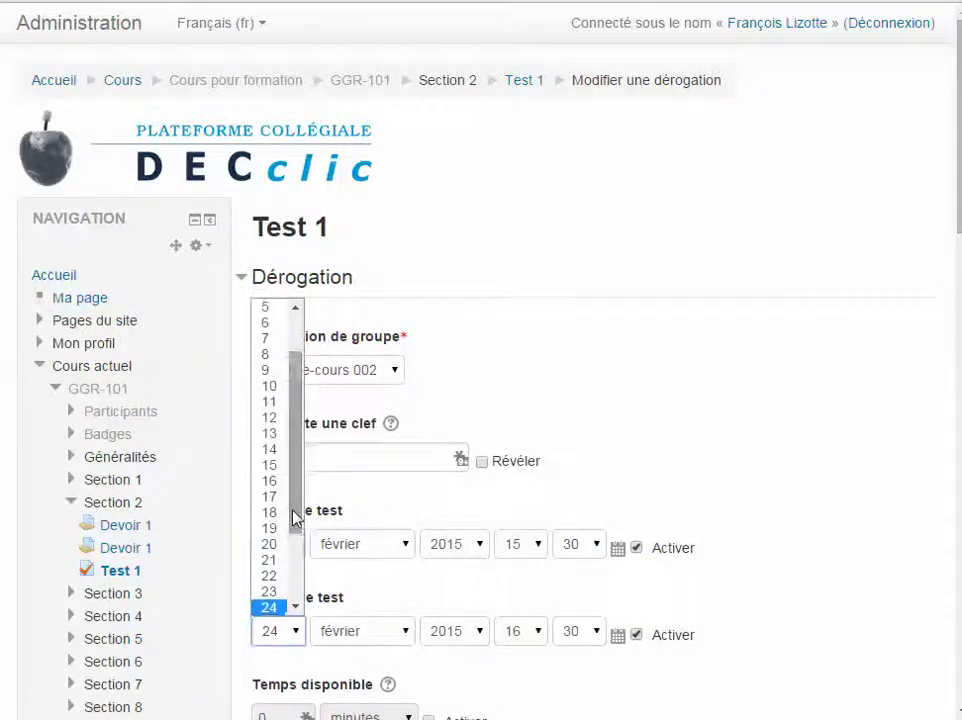
drag(294, 515, 294, 537)
click(273, 589)
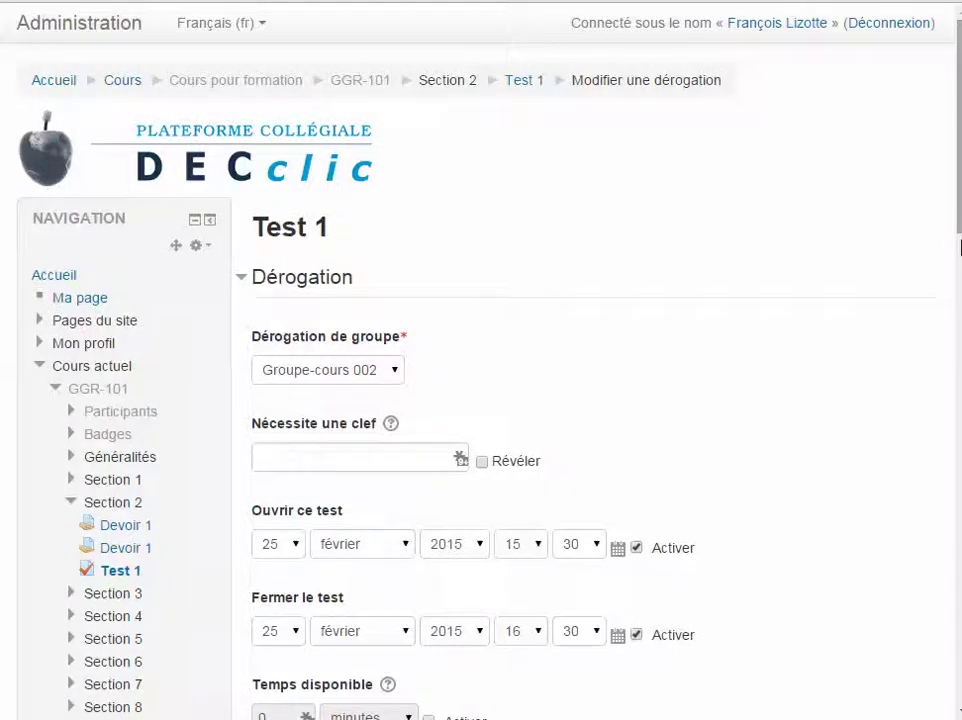
scroll(951, 270, down, 3)
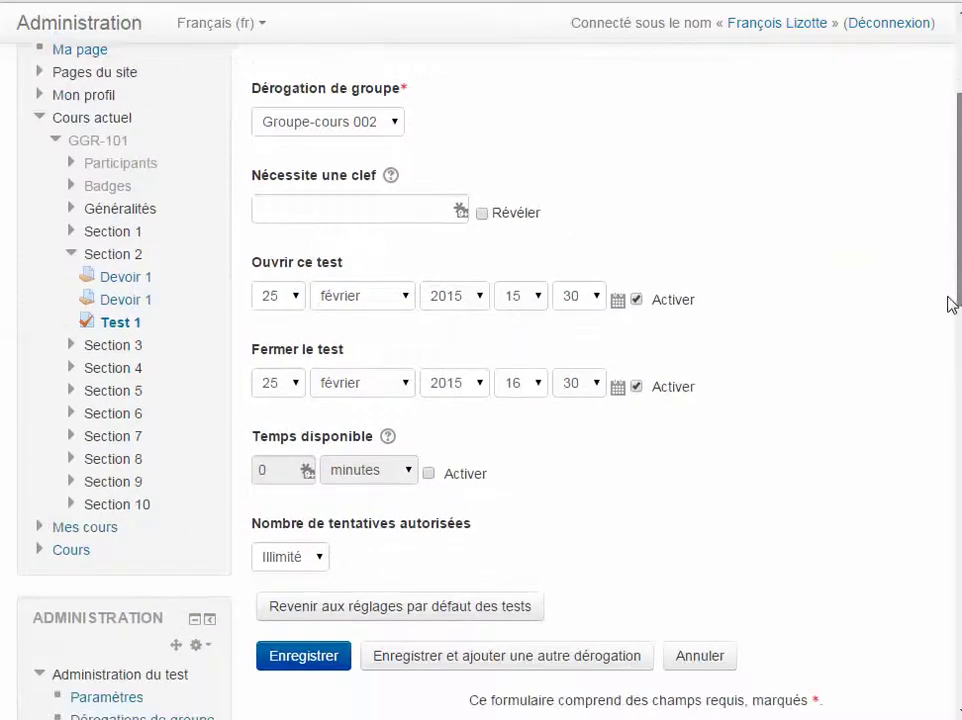
click(305, 651)
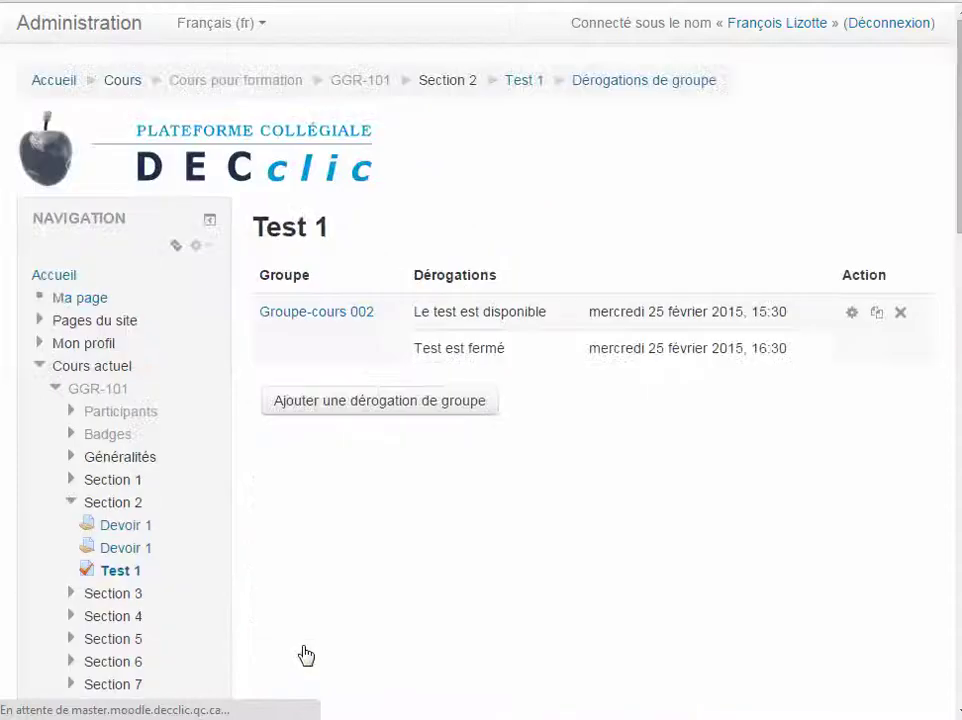
Return to the GGR-101 course page and open the availability restrictions in Section 3's settings.
click(362, 84)
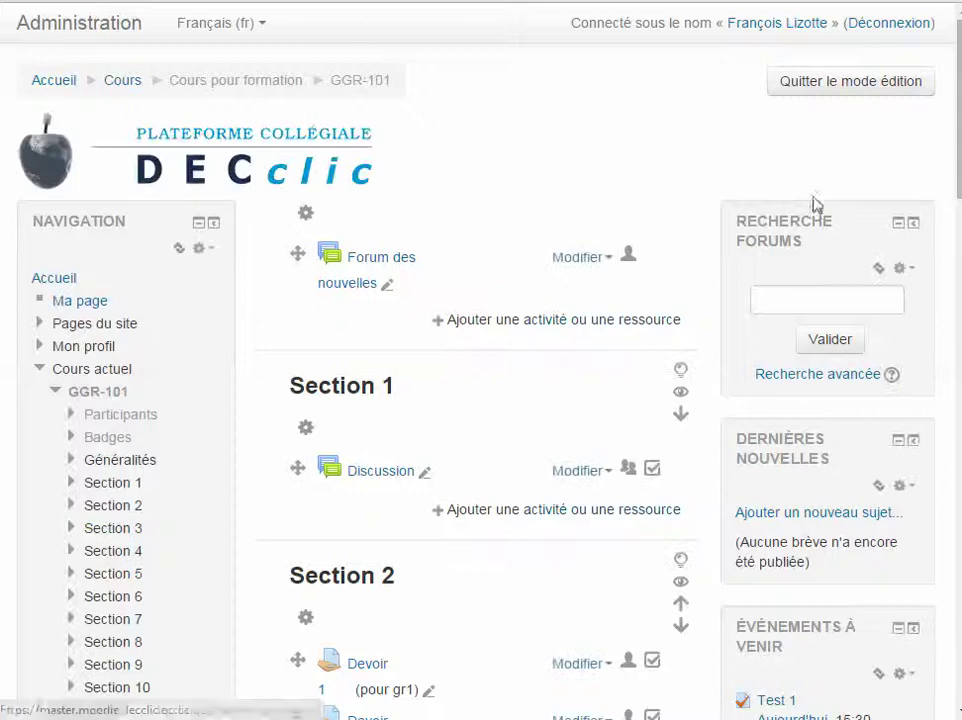
scroll(953, 189, down, 3)
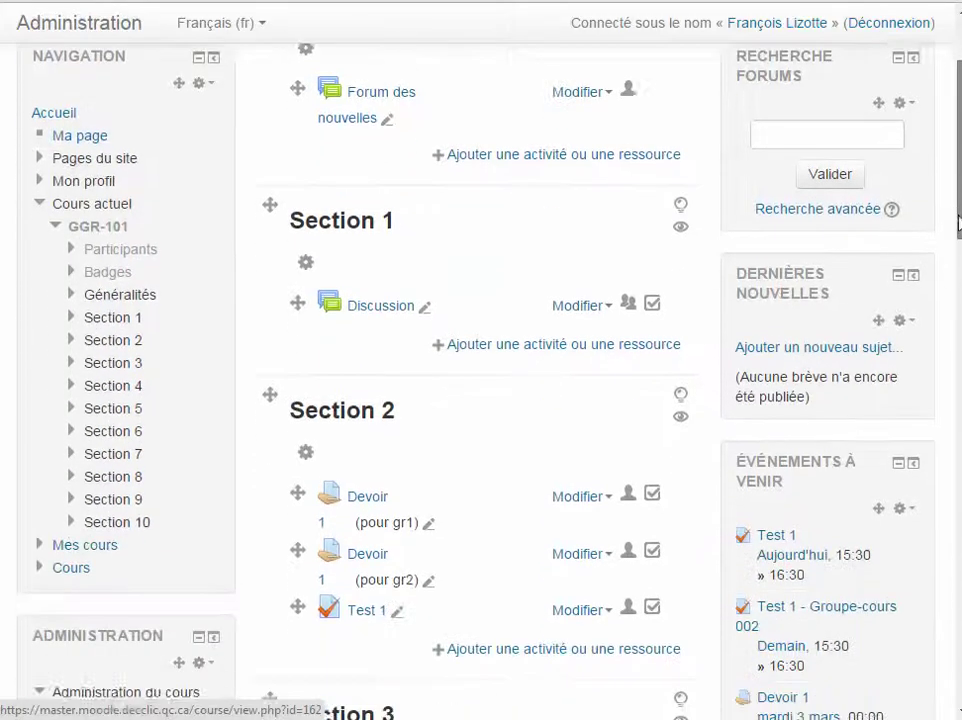
scroll(481, 380, up, 1)
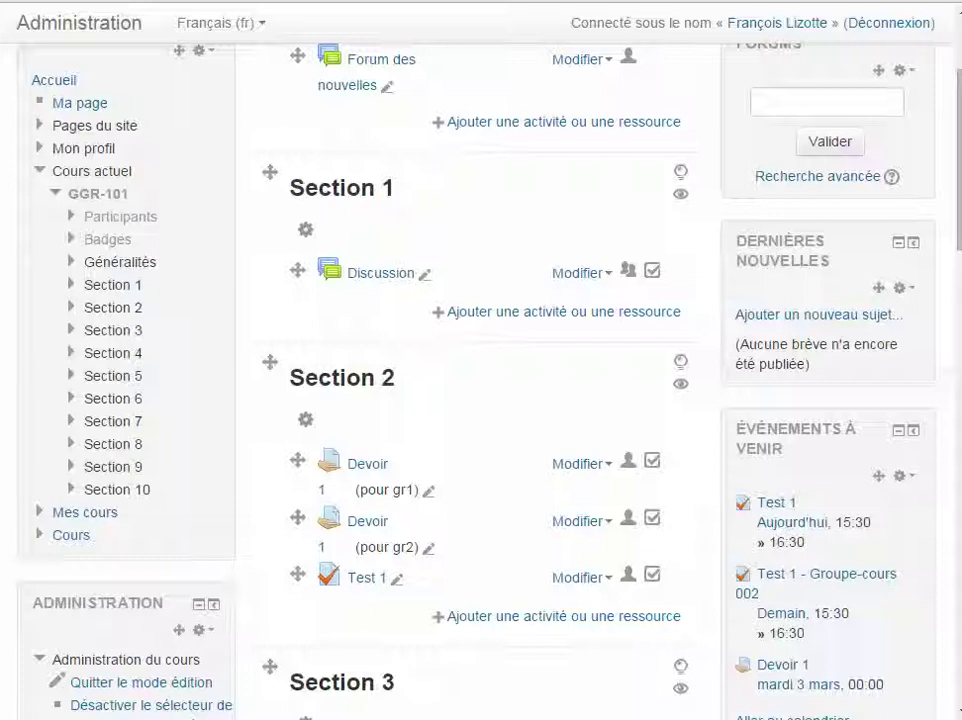
scroll(481, 380, down, 3)
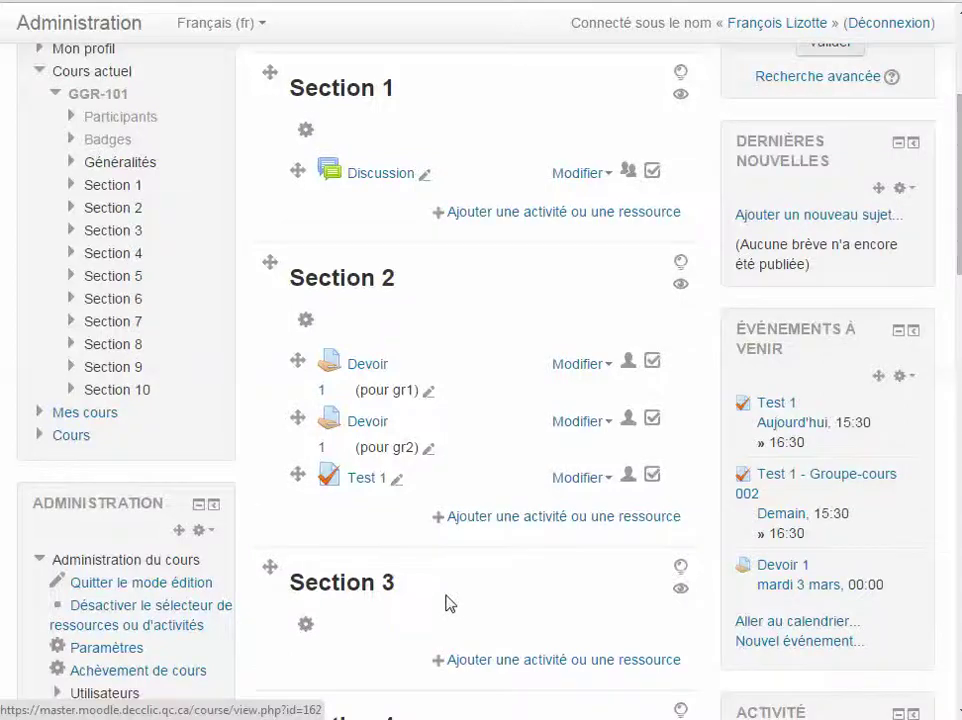
scroll(447, 603, down, 3)
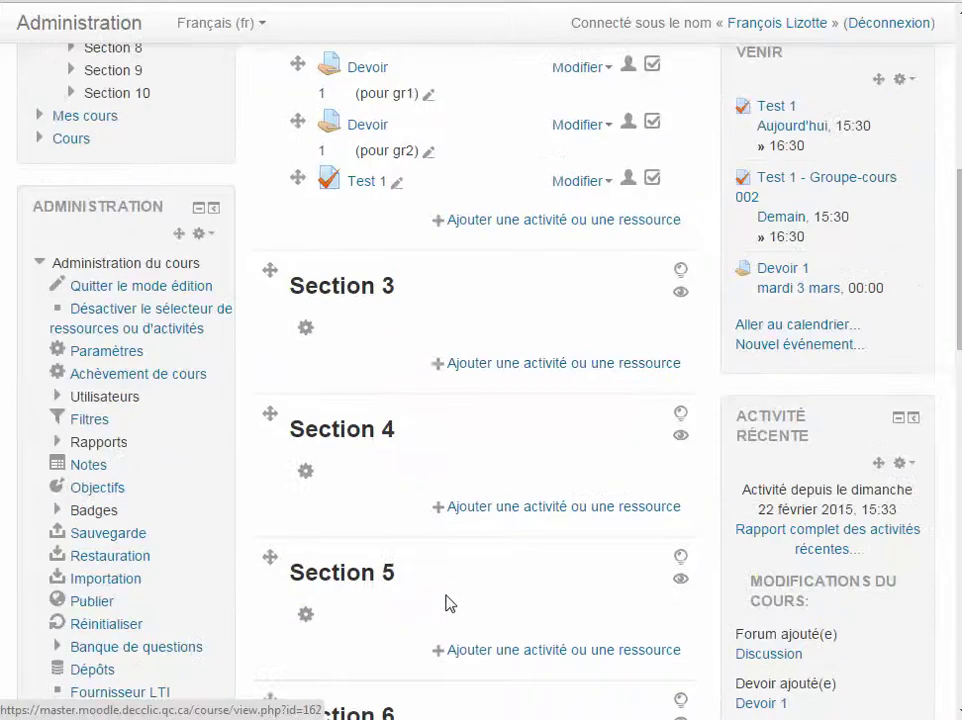
click(306, 331)
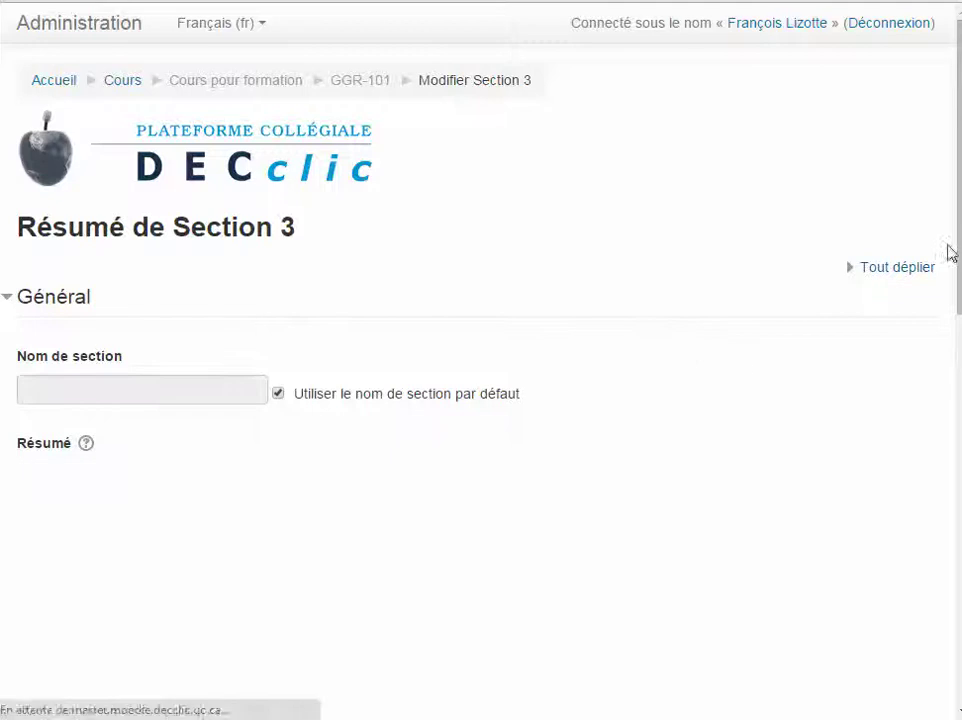
drag(958, 255, 936, 410)
click(103, 455)
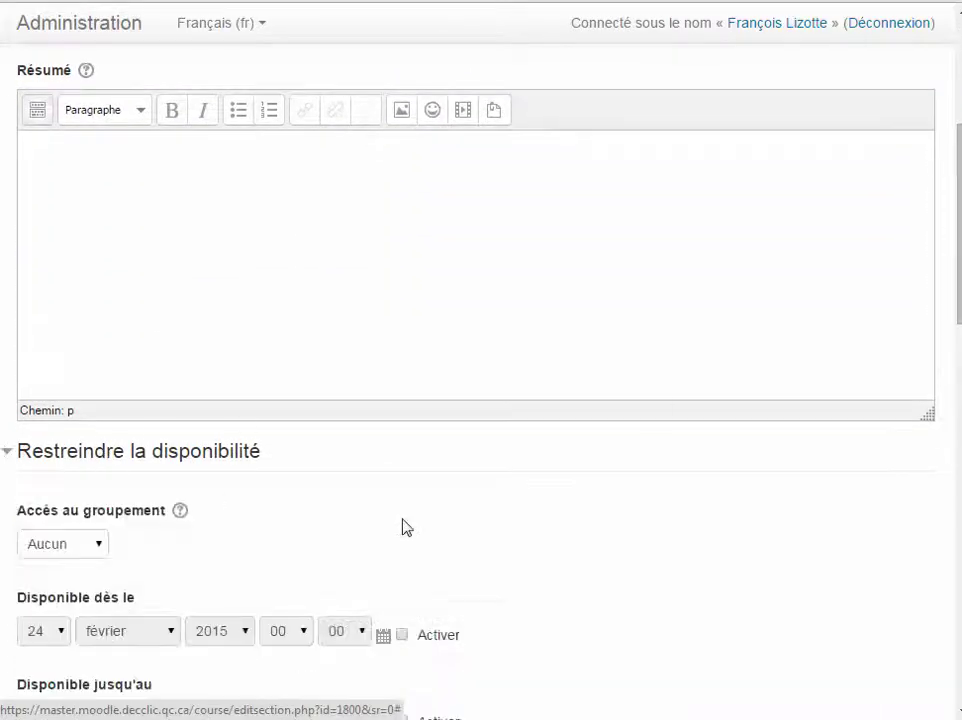
Restrict Section 3's access to the "pour gr1" grouping, save the section, and check its restriction notice.
scroll(404, 524, down, 1)
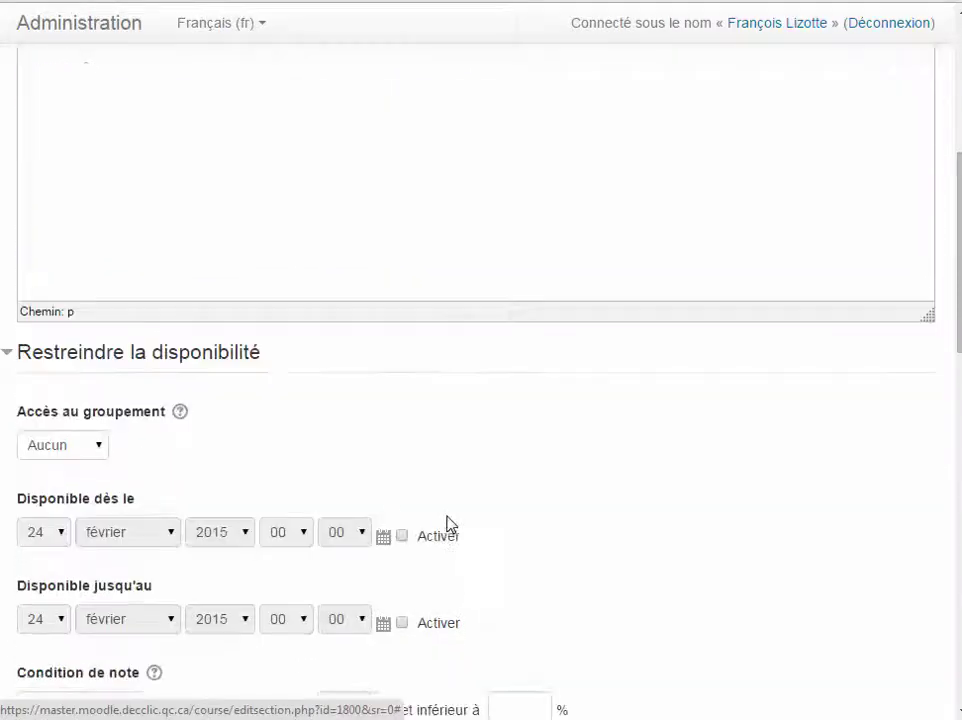
click(100, 450)
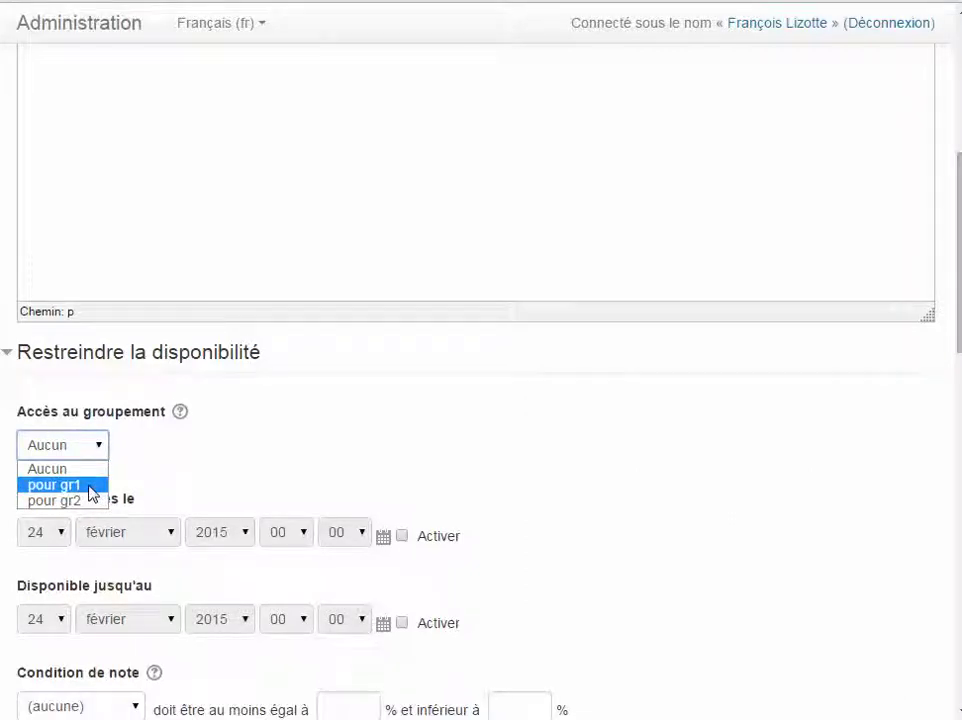
click(91, 486)
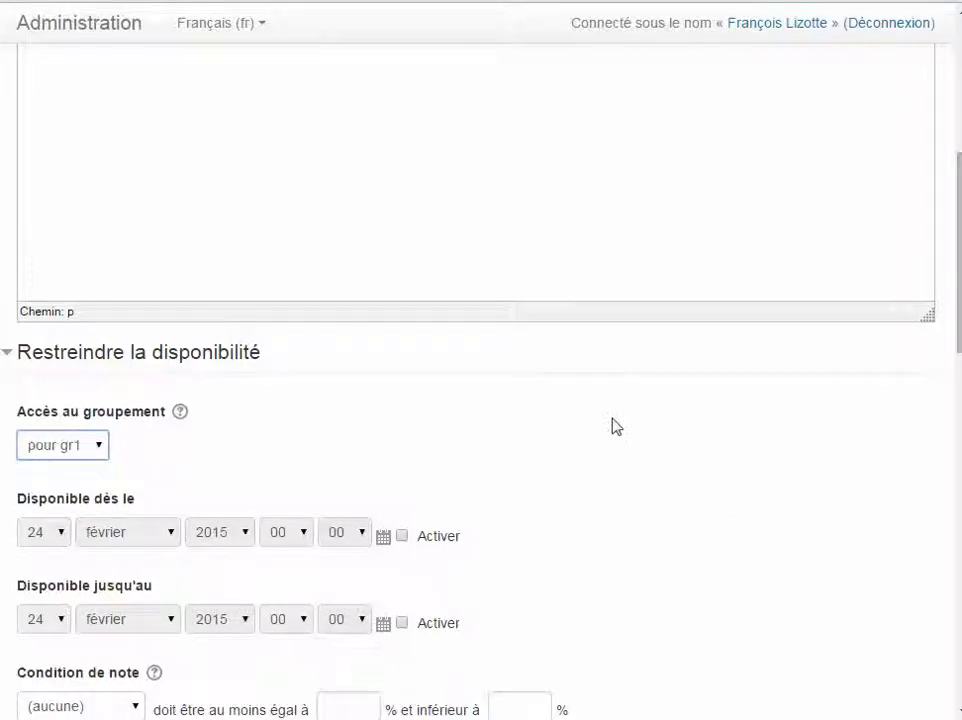
drag(957, 305, 958, 340)
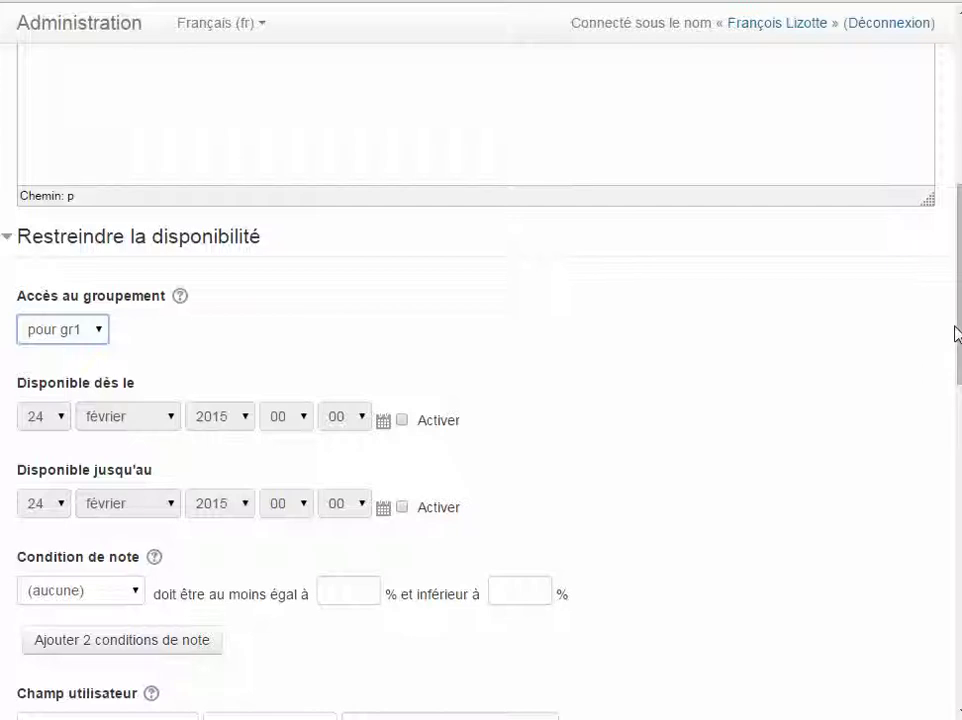
drag(957, 334, 950, 525)
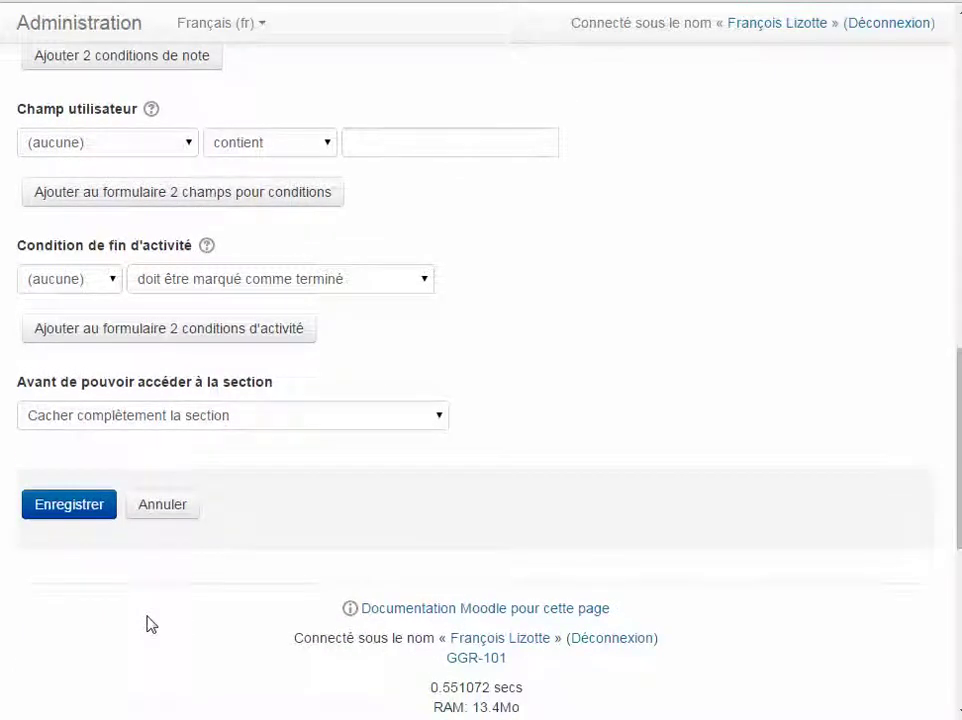
click(70, 505)
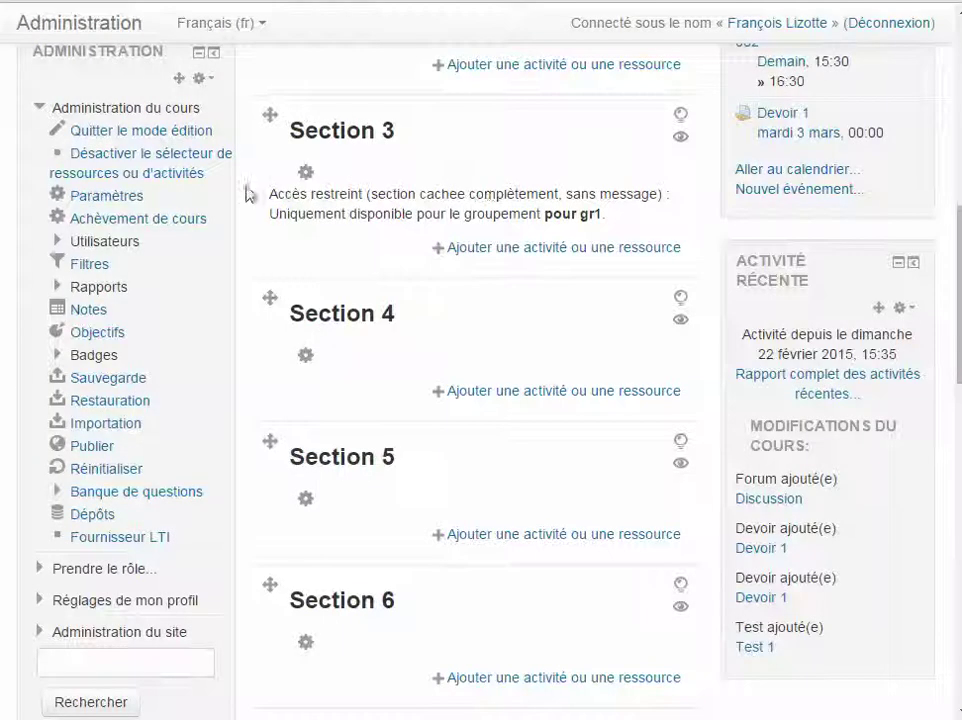
drag(270, 193, 619, 217)
click(619, 222)
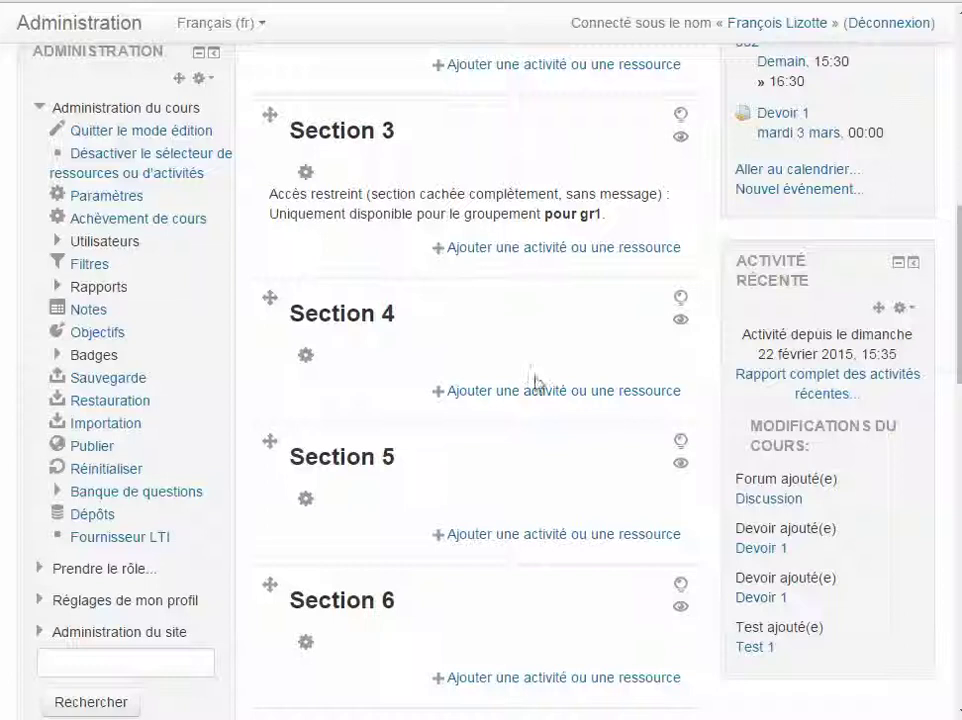
Add a forum to Section 4 named "Forum d'équipe" with the description "pour travail d'équipe".
click(498, 392)
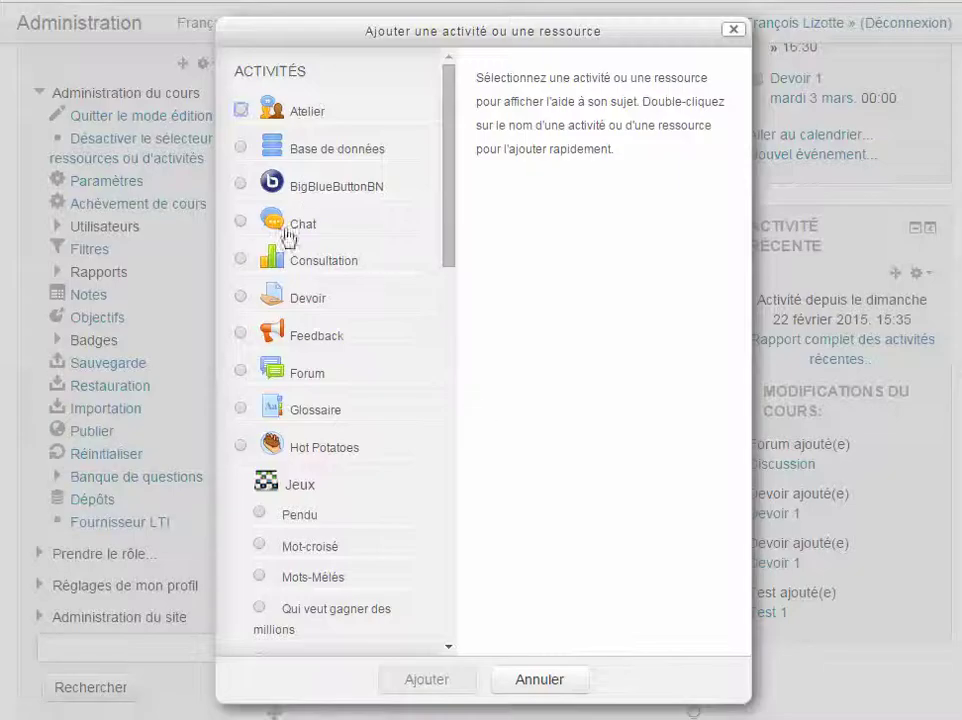
scroll(451, 258, down, 4)
click(243, 212)
click(425, 680)
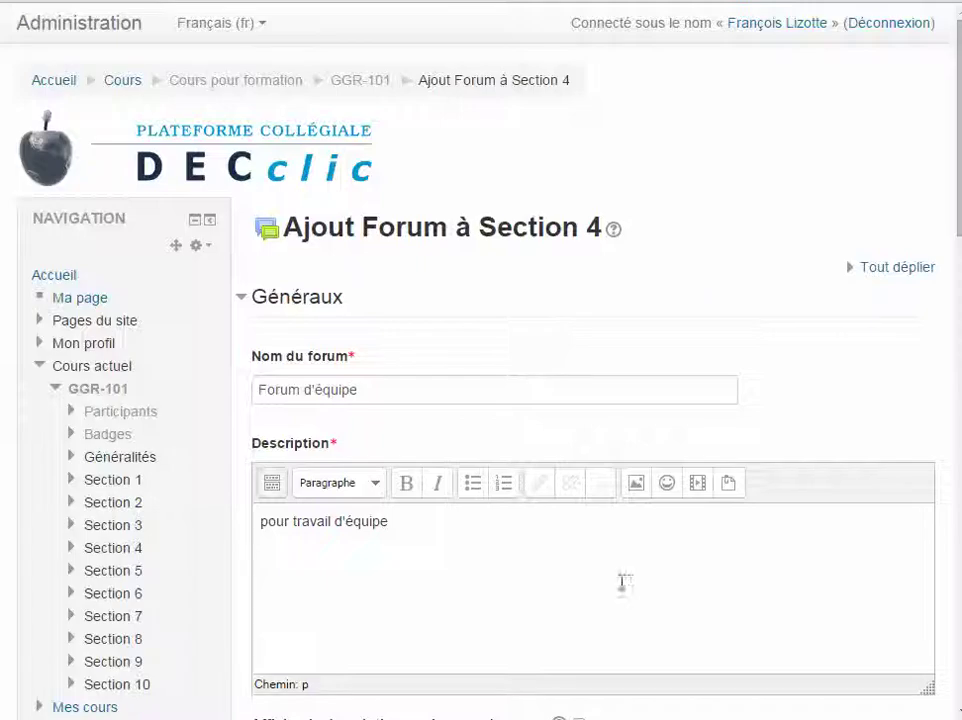
Set the team forum's group mode to "Groupes séparés" in its common settings and save it, returning to the course.
drag(953, 215, 816, 472)
click(331, 404)
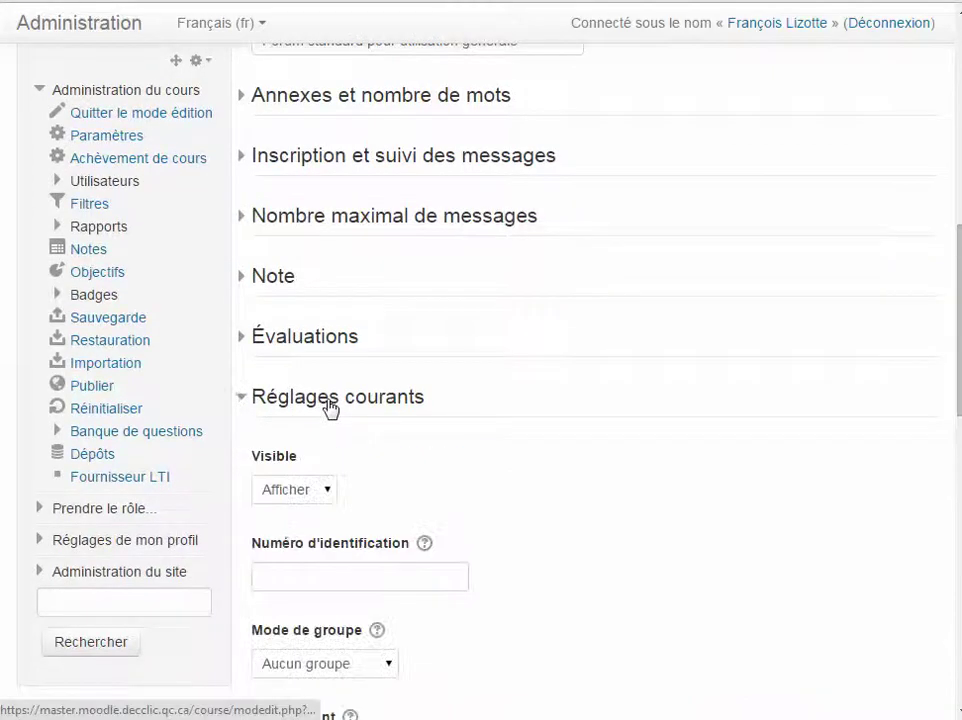
scroll(479, 481, down, 1)
click(353, 569)
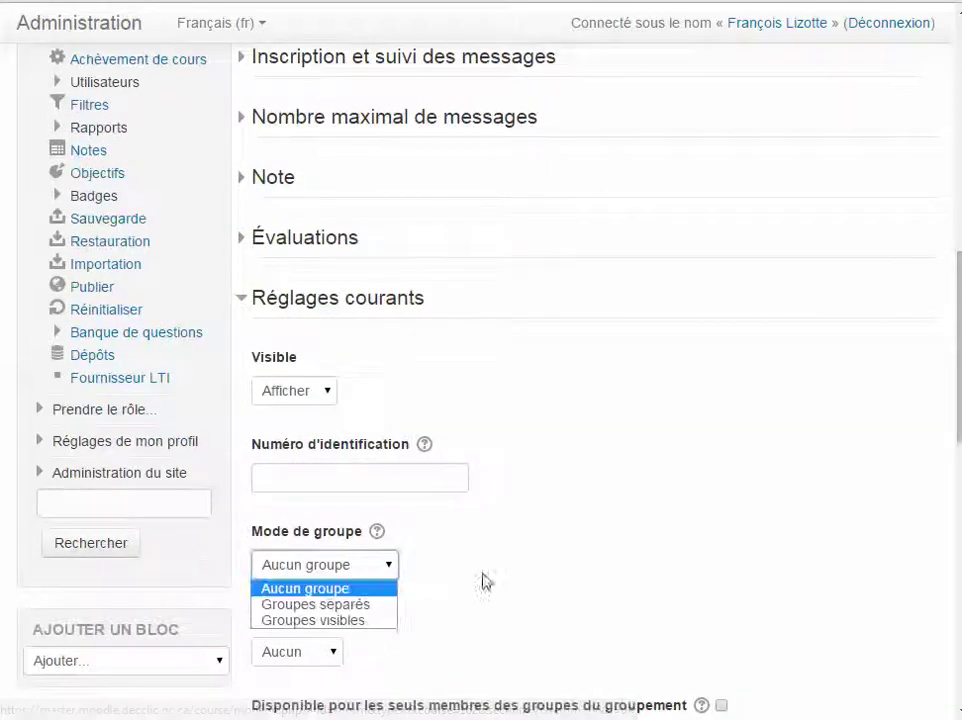
click(352, 606)
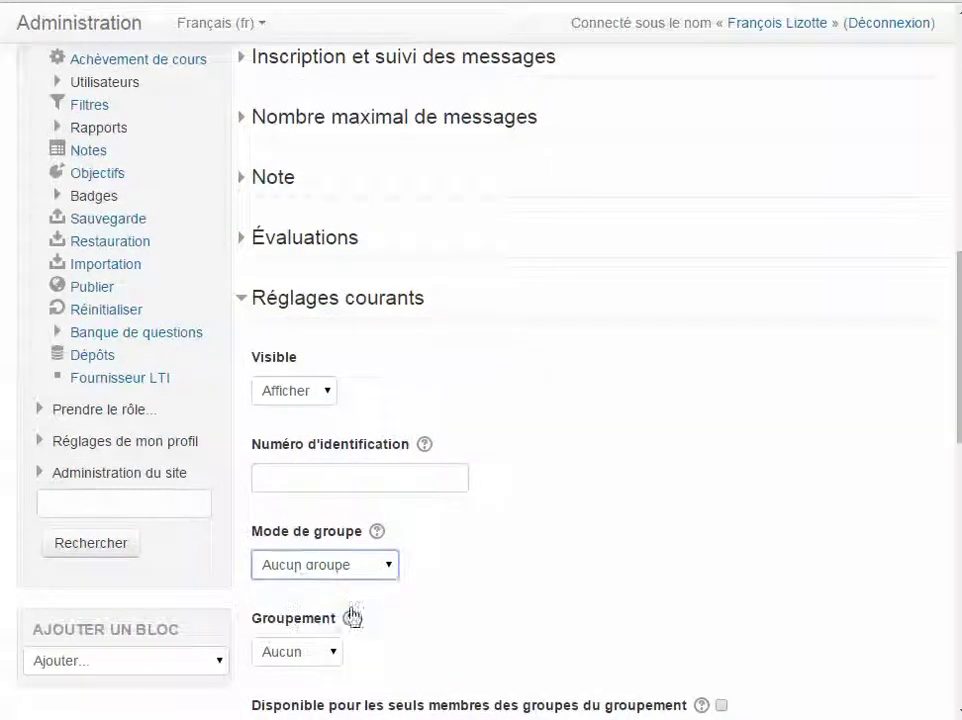
scroll(572, 554, down, 4)
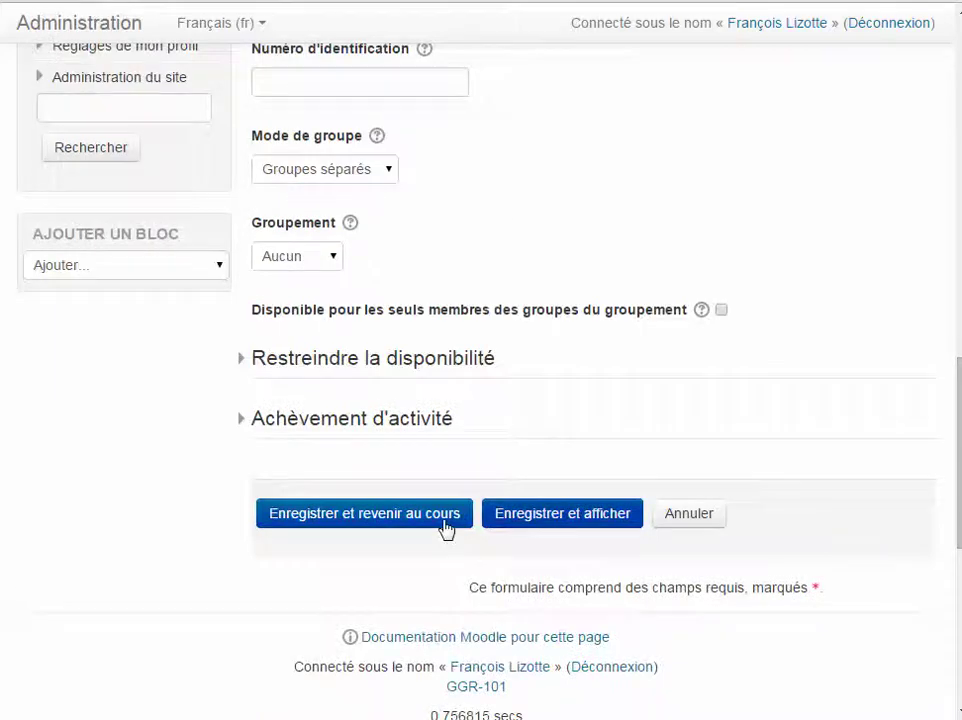
click(391, 527)
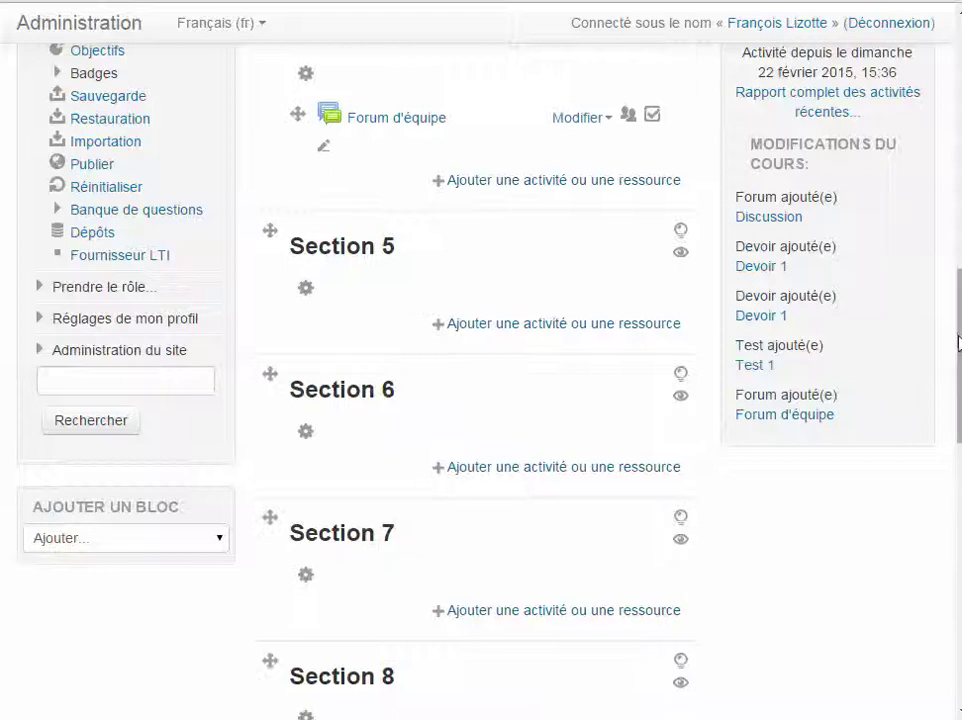
Open the group management page of the GGR-101 course and bring up its group creation options.
scroll(951, 329, up, 4)
scroll(740, 357, up, 3)
scroll(740, 357, down, 4)
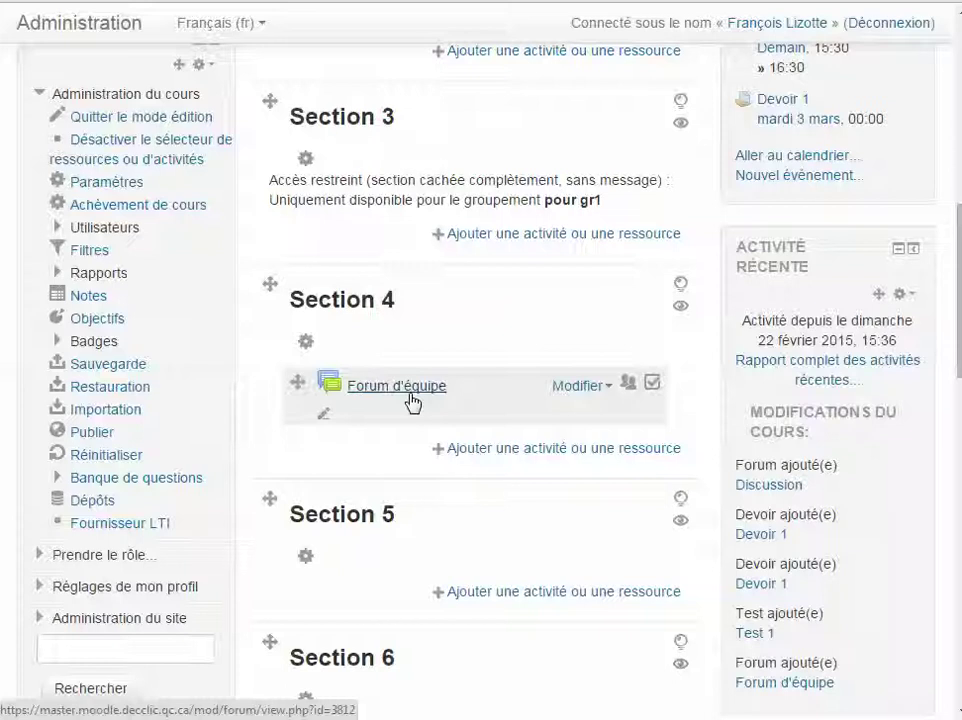
click(104, 227)
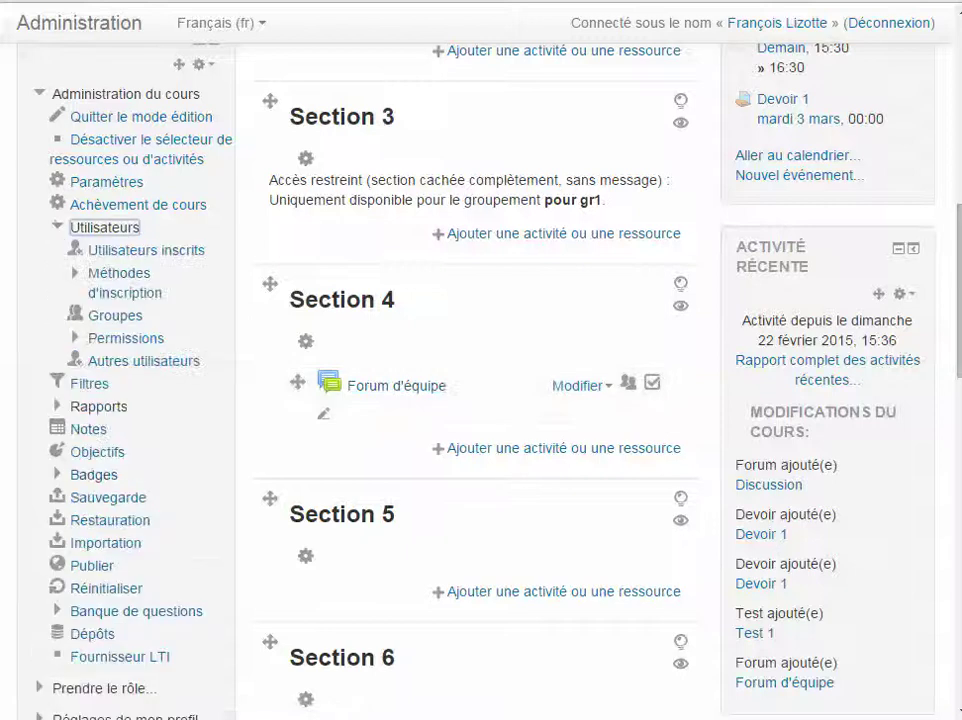
click(115, 322)
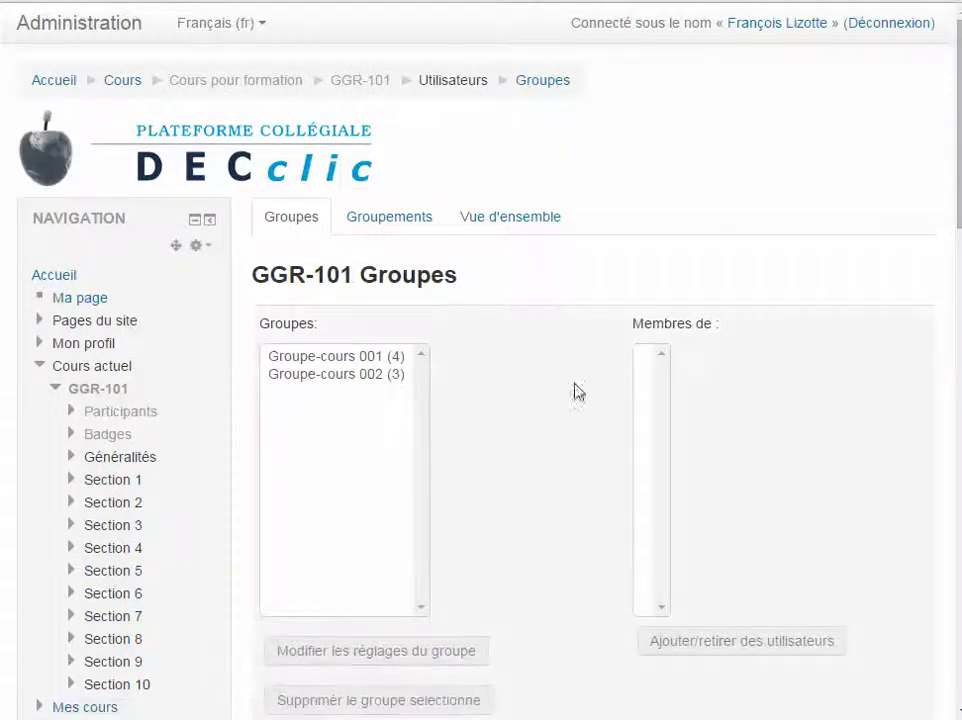
drag(957, 216, 958, 290)
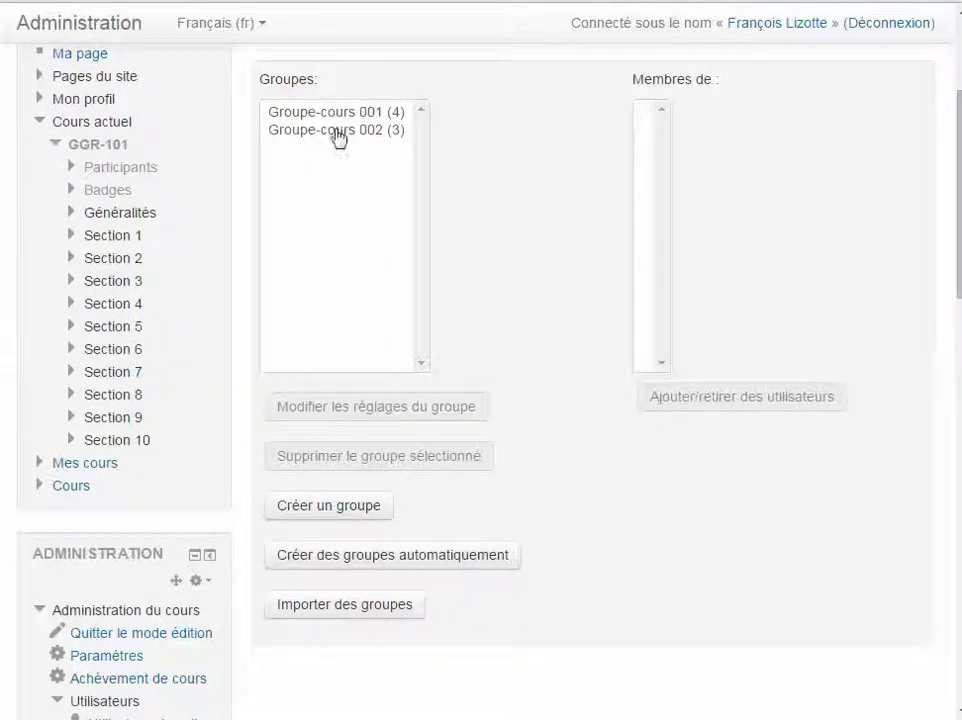
Create two course groups named "Équipe 1" and "Équipe 2", leaving their other settings at the defaults.
click(324, 514)
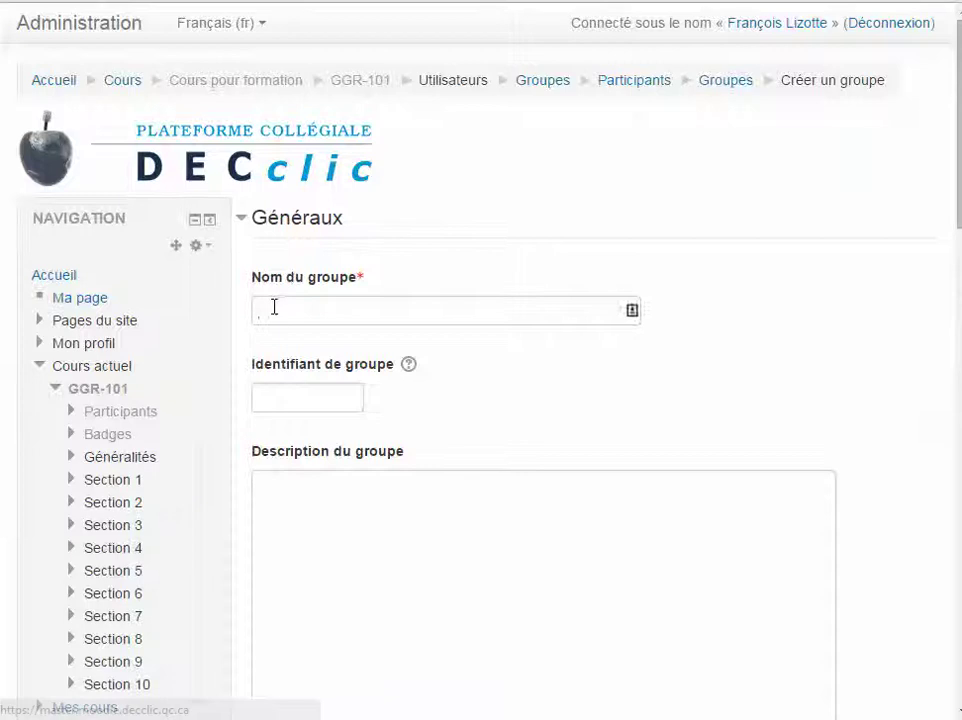
click(278, 306)
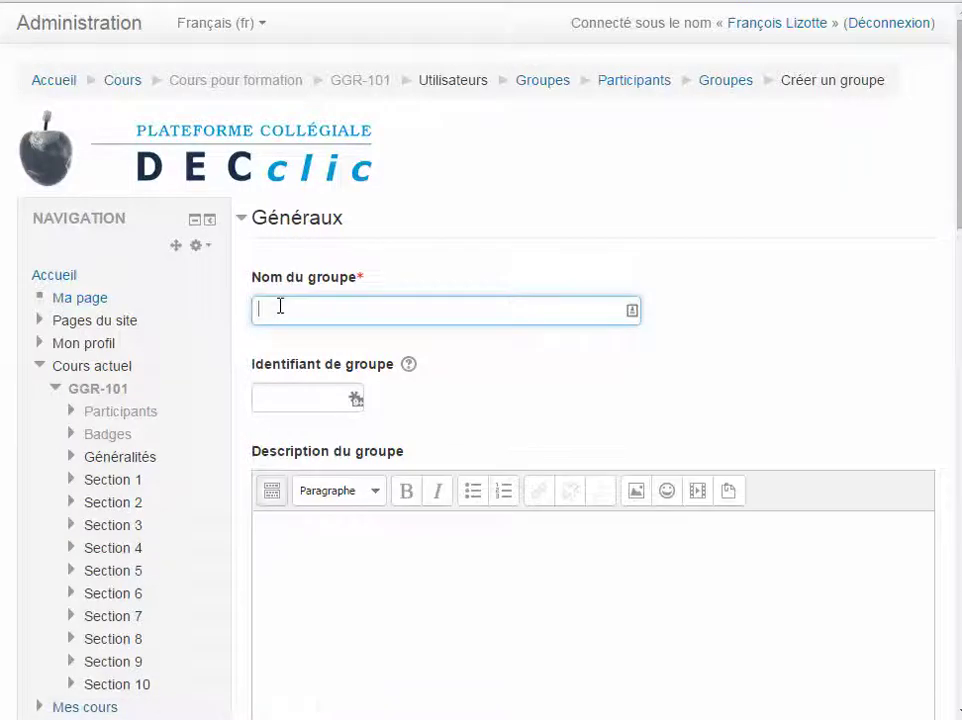
text(Équipe 1)
scroll(468, 389, down, 7)
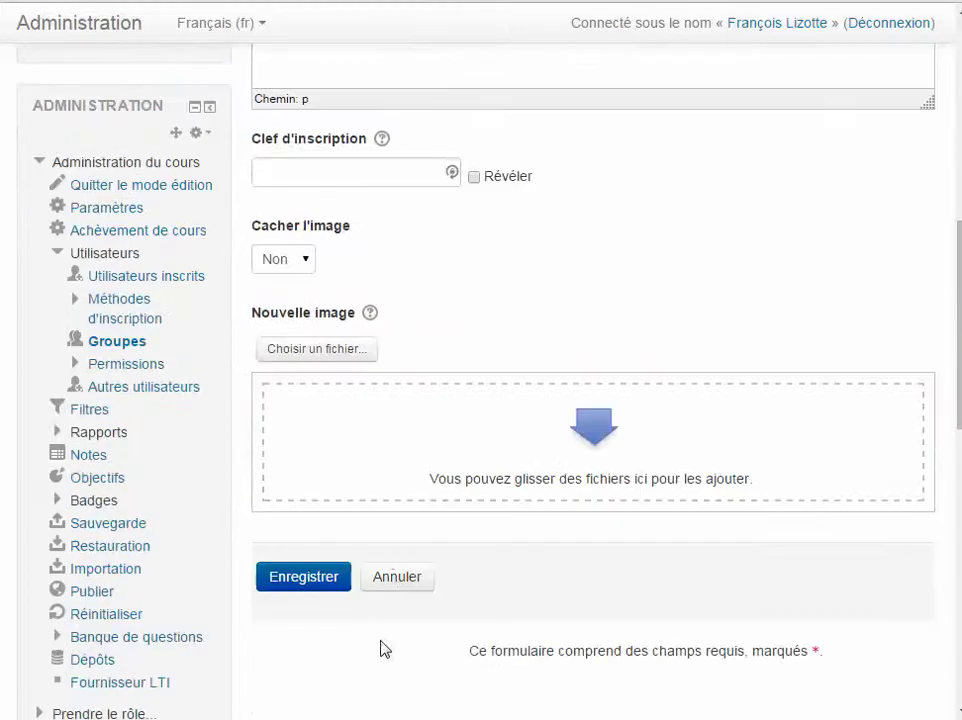
click(316, 585)
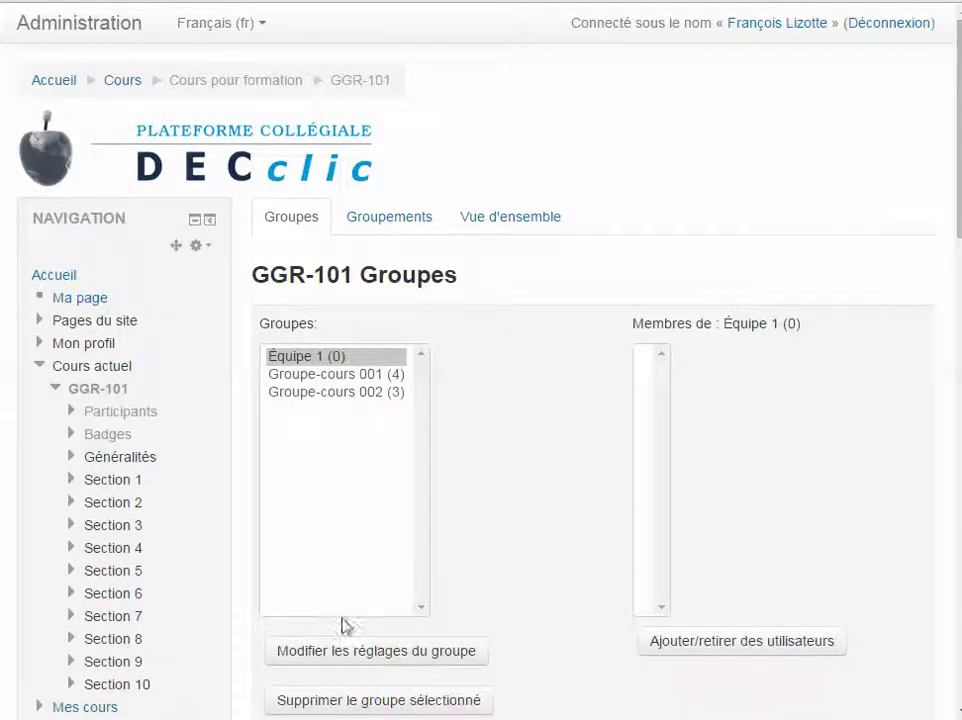
scroll(557, 571, down, 2)
click(333, 563)
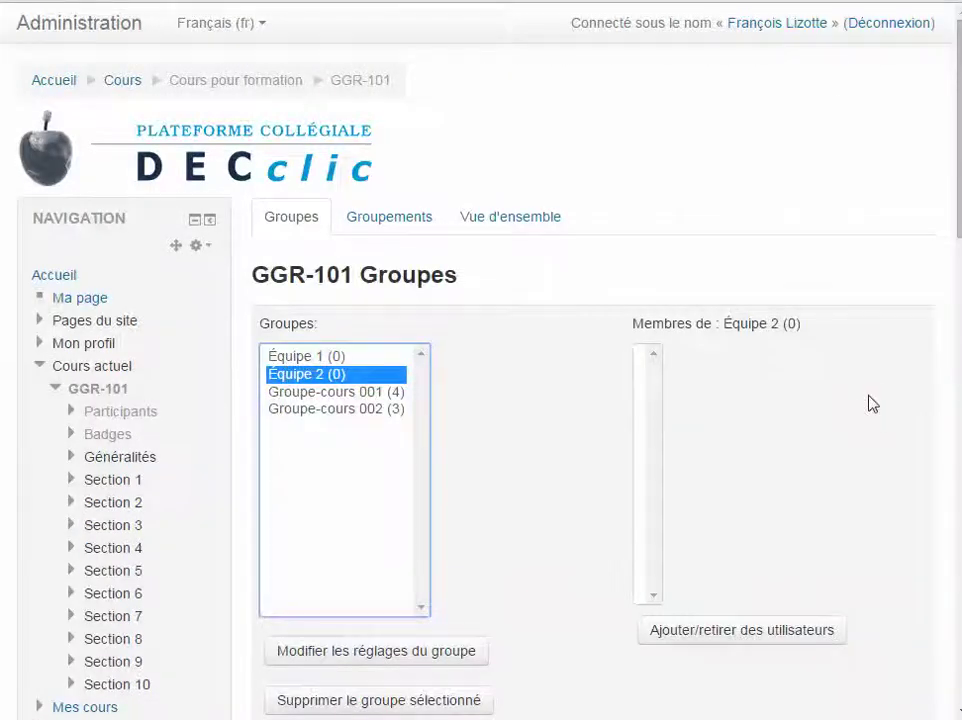
Add students 1 and 2 as members of the Équipe 2 group and return to the group list.
click(721, 650)
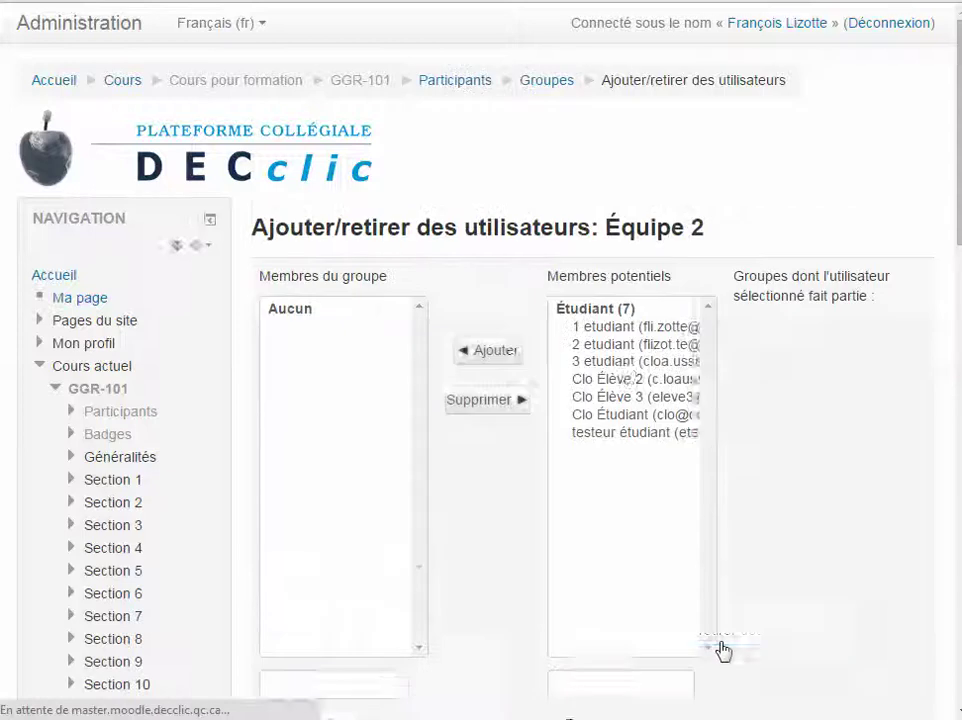
click(607, 328)
ctrl+click(603, 344)
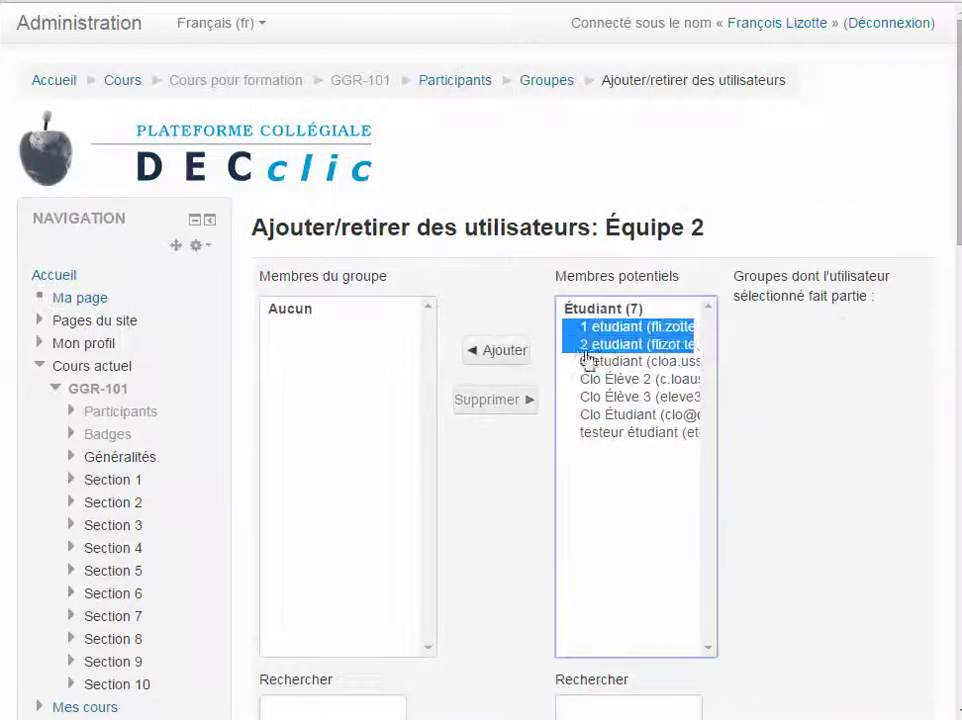
click(505, 358)
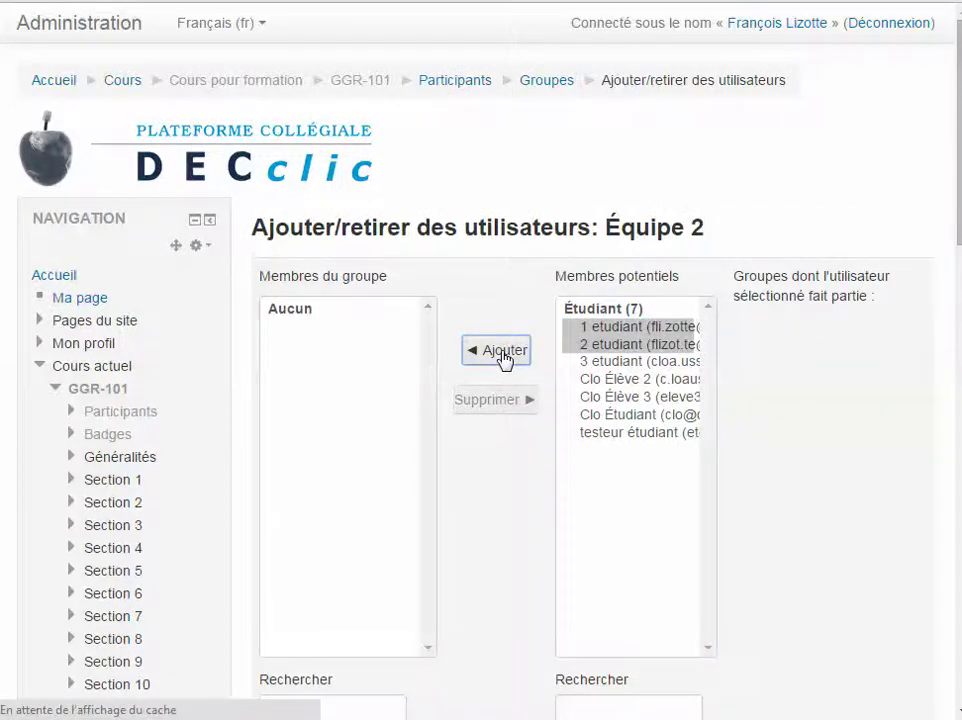
scroll(479, 472, down, 3)
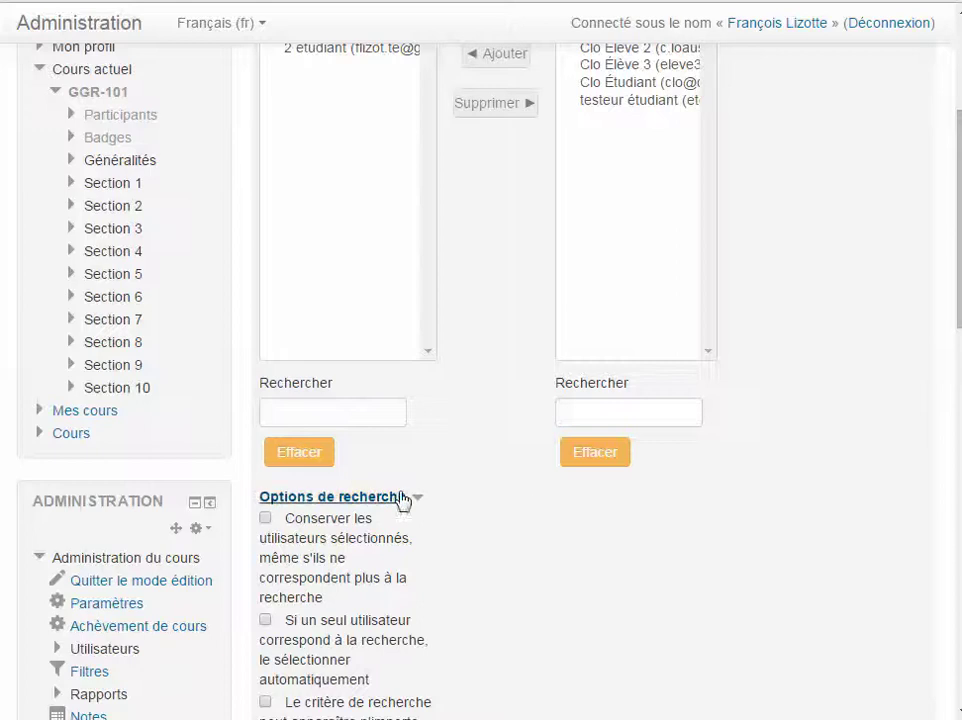
scroll(395, 501, down, 2)
click(359, 626)
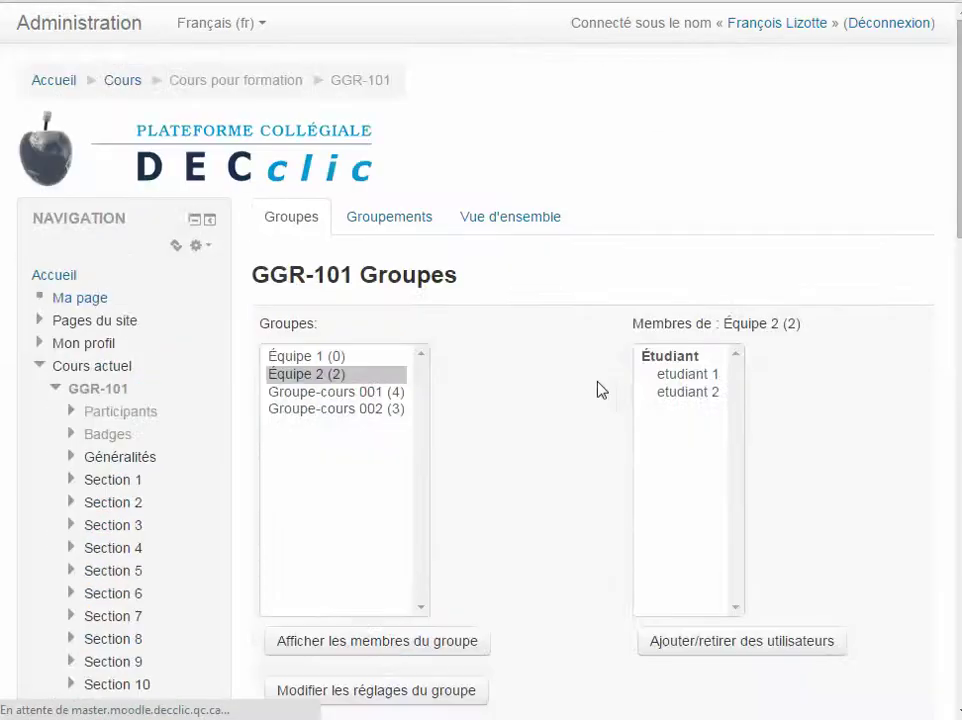
Add student 3 and the test student as members of the Équipe 1 group and return to the group list.
click(305, 357)
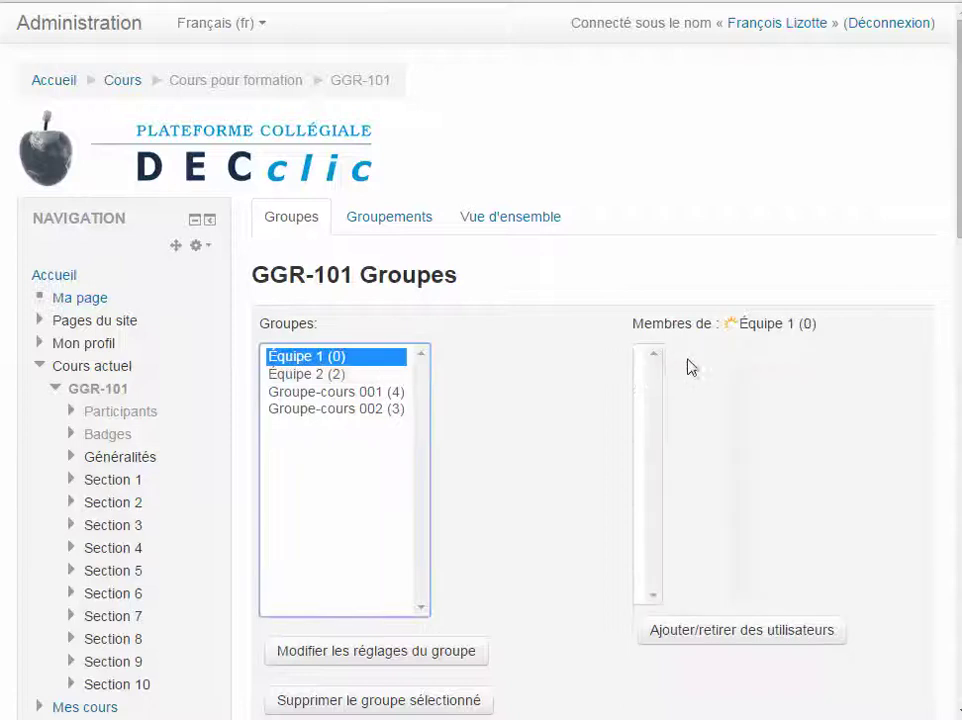
click(708, 643)
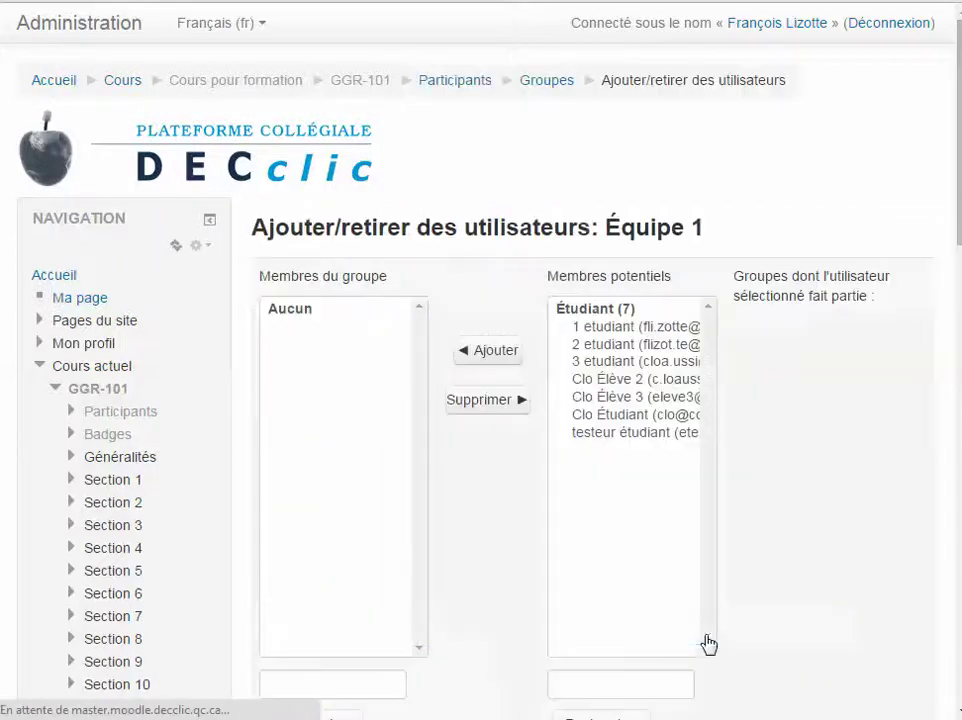
click(612, 362)
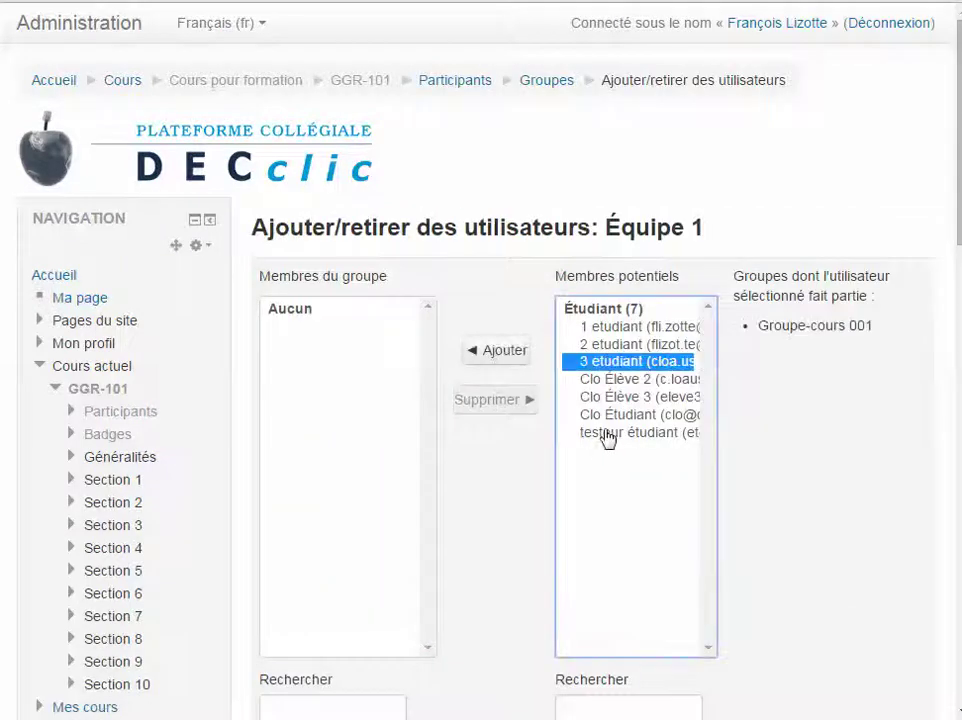
click(607, 434)
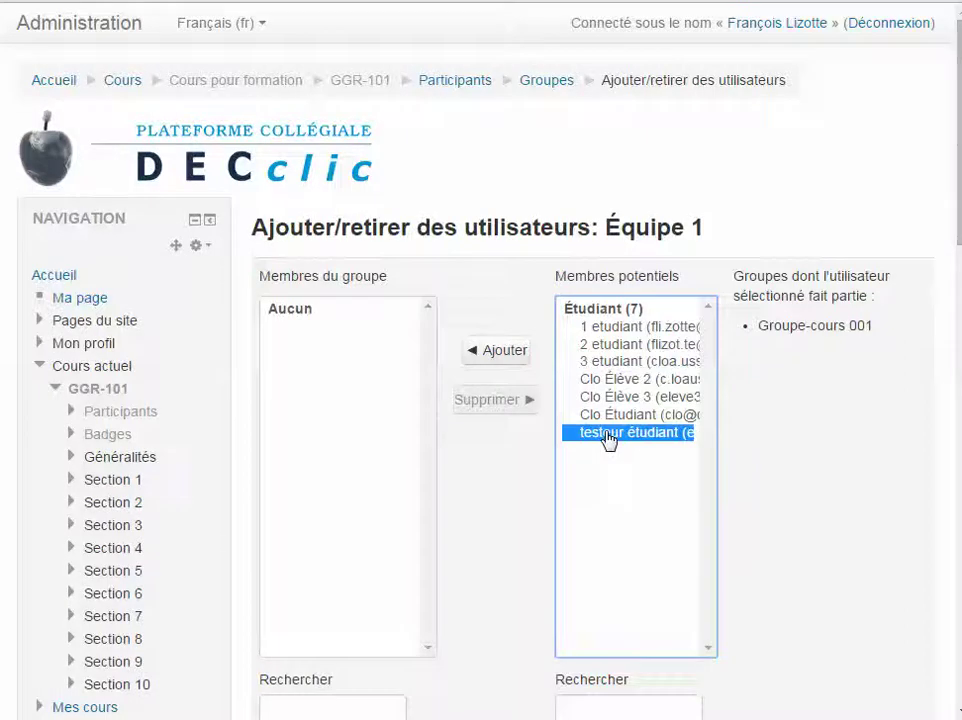
click(622, 362)
ctrl+click(597, 433)
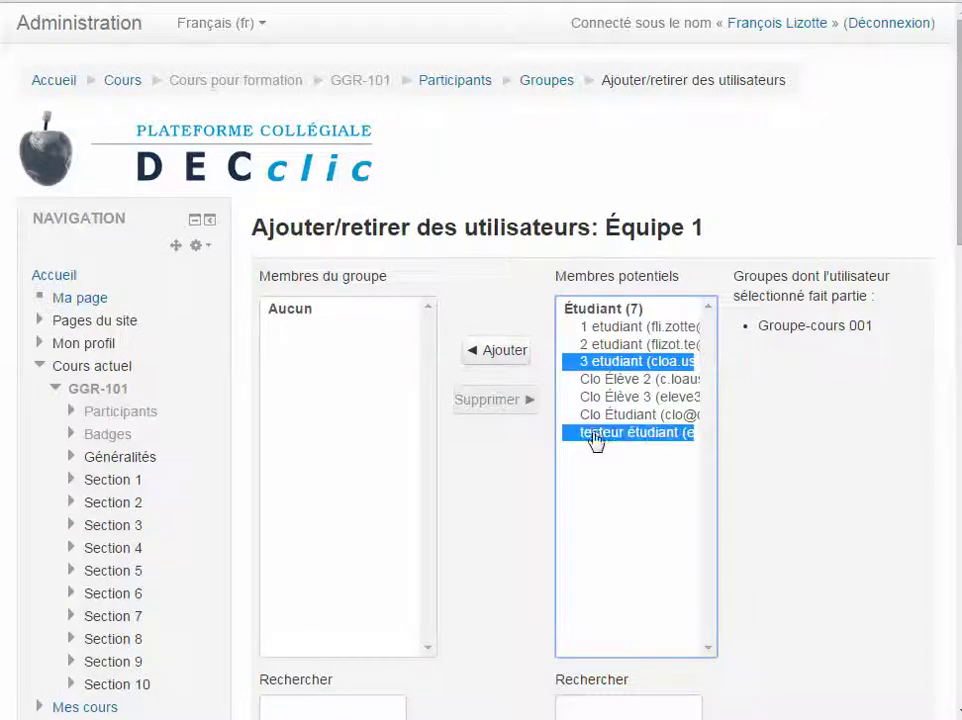
click(500, 352)
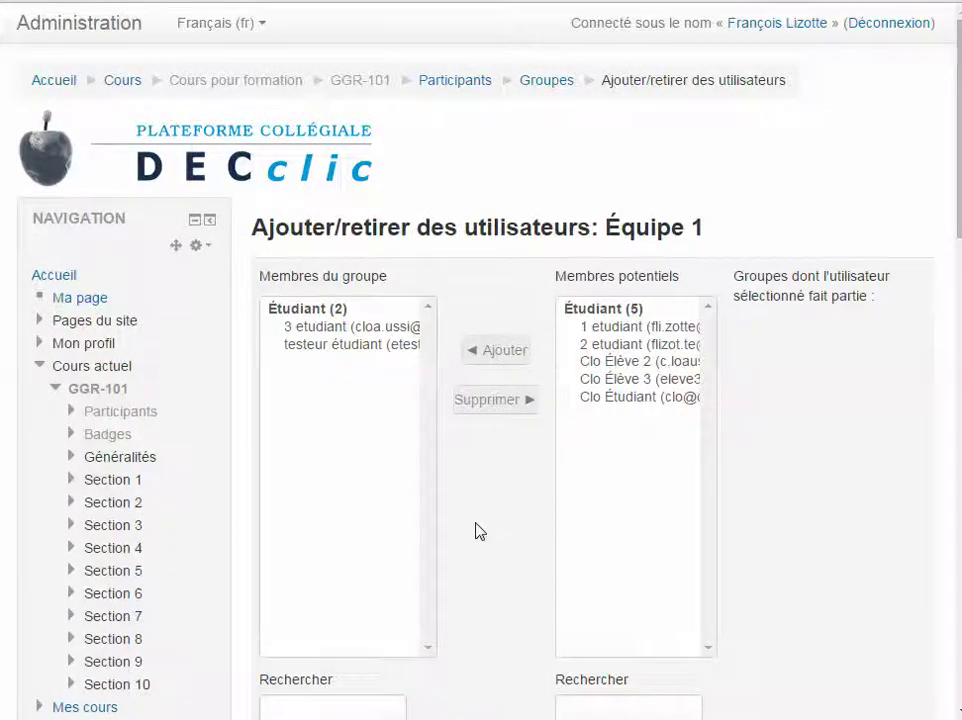
scroll(452, 558, down, 1)
scroll(390, 626, down, 1)
scroll(425, 569, down, 3)
click(329, 617)
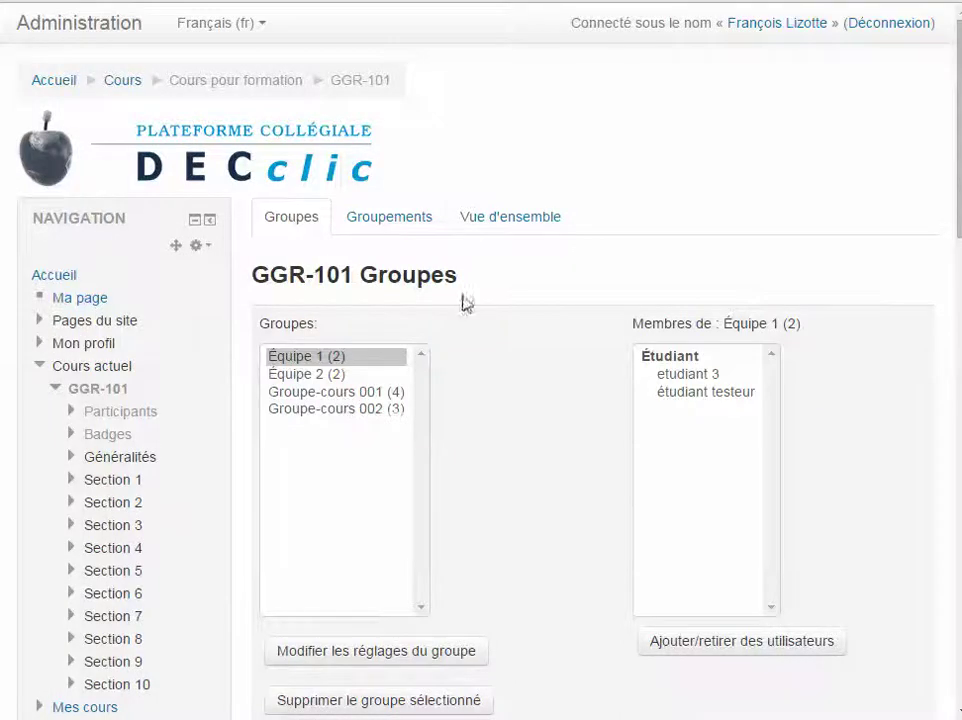
Create a grouping named "pour équipes" in the course and save it.
click(391, 226)
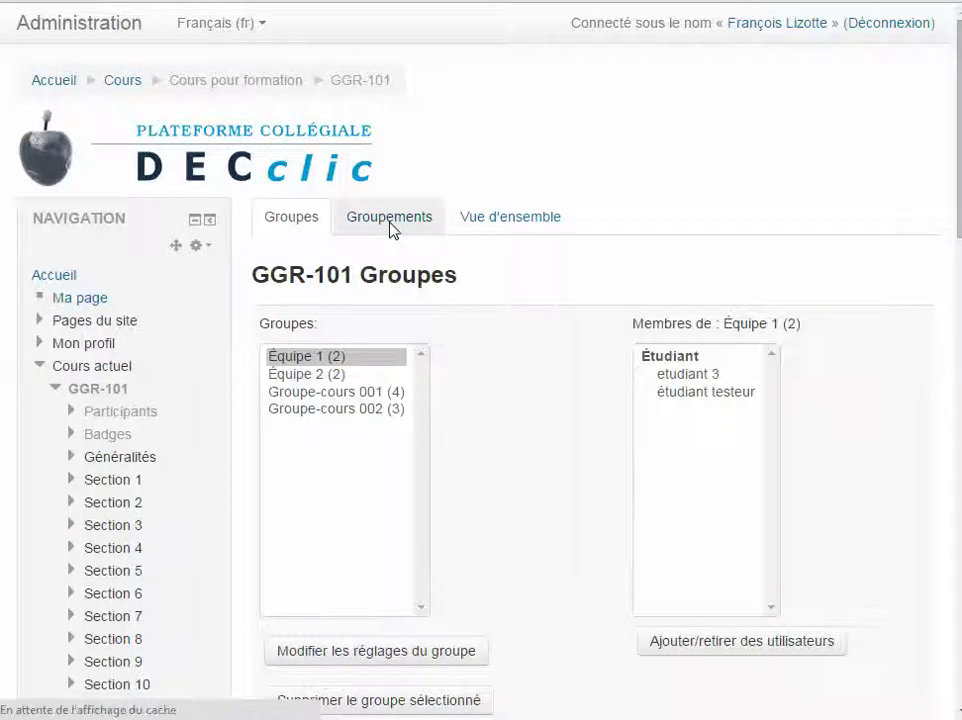
click(348, 498)
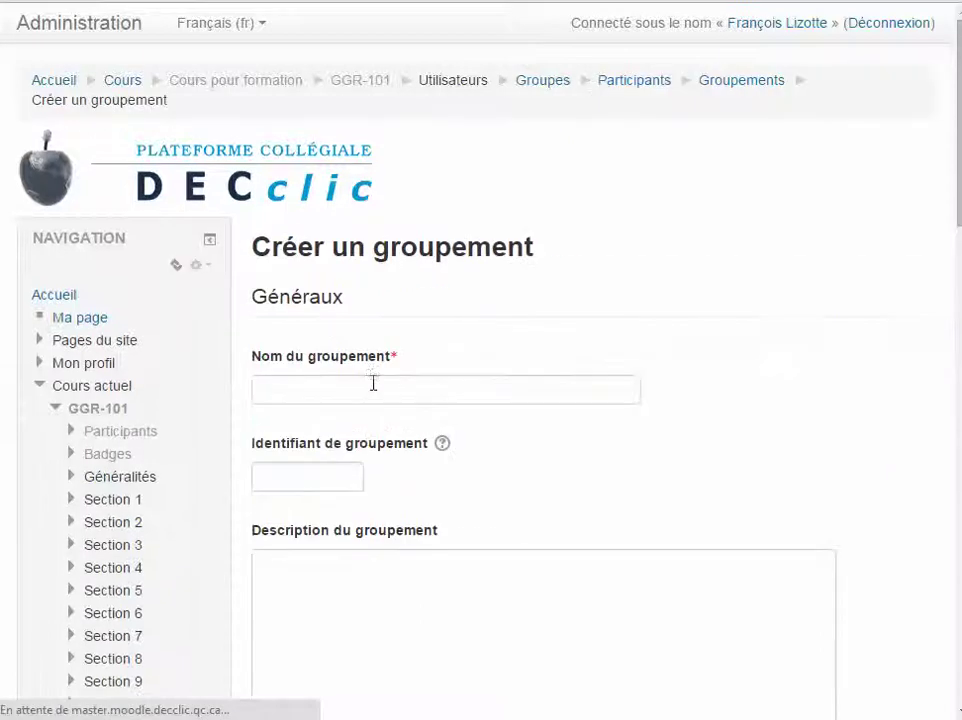
click(365, 388)
text(pour équipes)
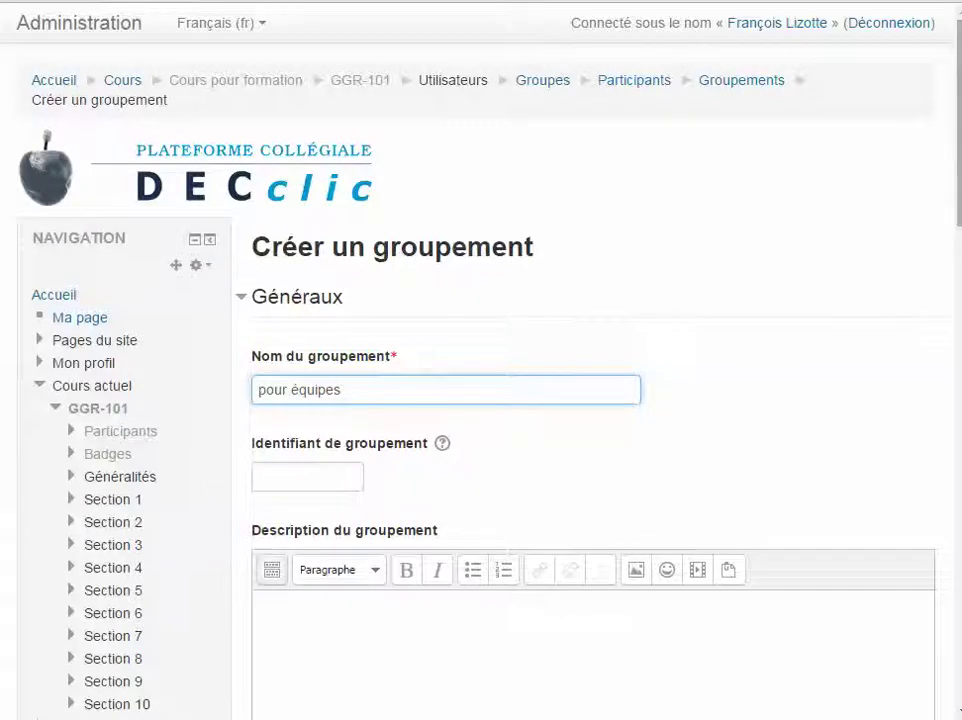
scroll(953, 318, down, 5)
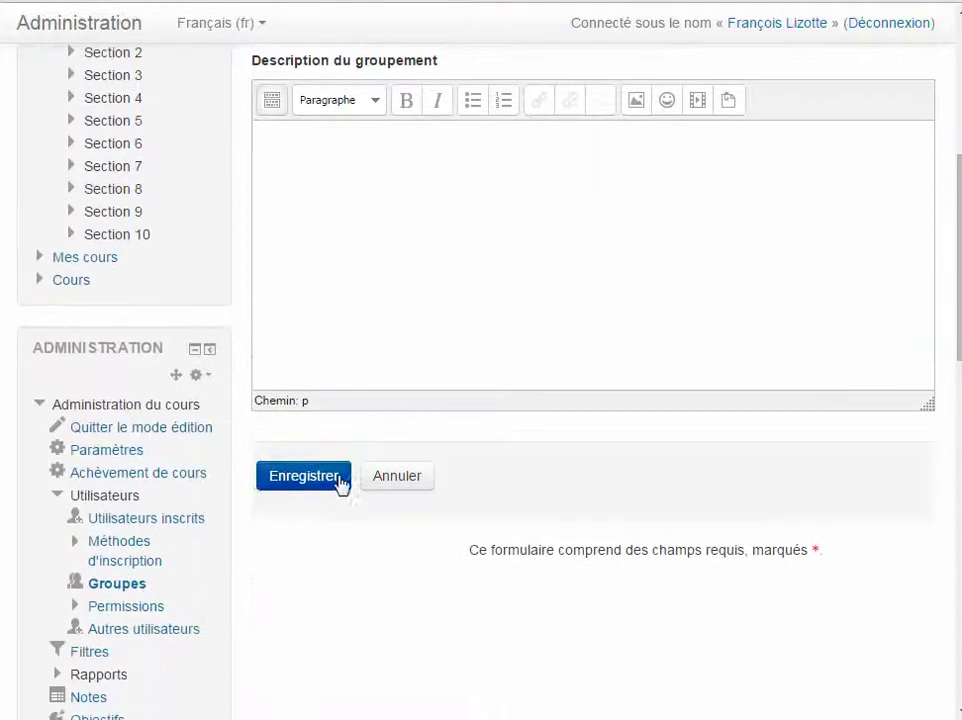
click(288, 493)
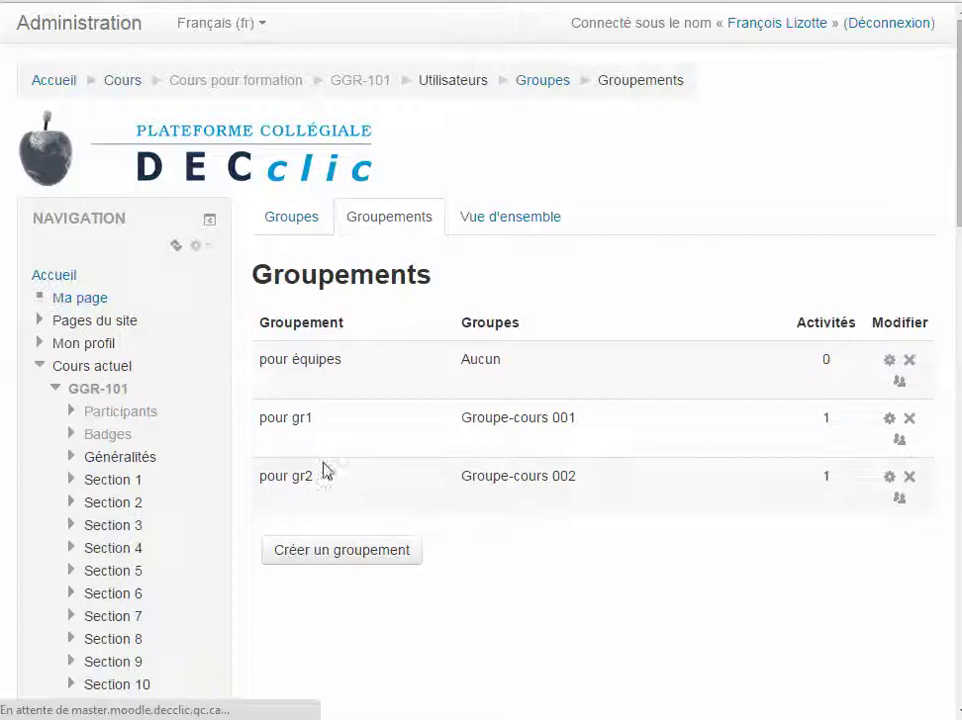
Add the Équipe 1 and Équipe 2 groups to the "pour équipes" grouping and return to the groupings list.
click(900, 381)
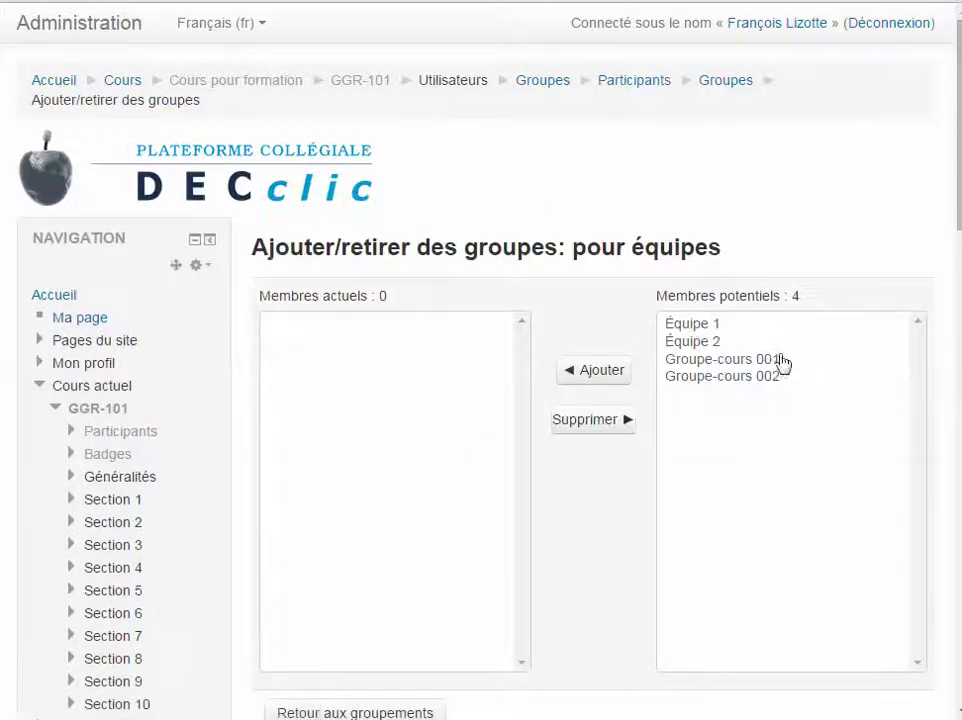
click(763, 360)
click(690, 324)
shift+click(686, 342)
click(596, 373)
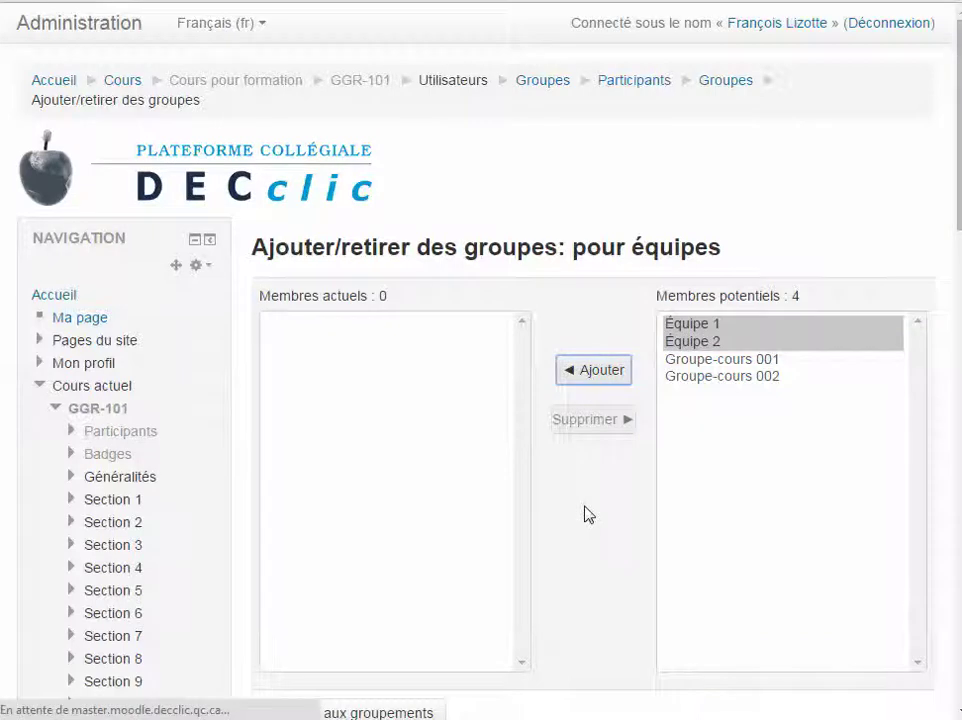
scroll(584, 515, down, 1)
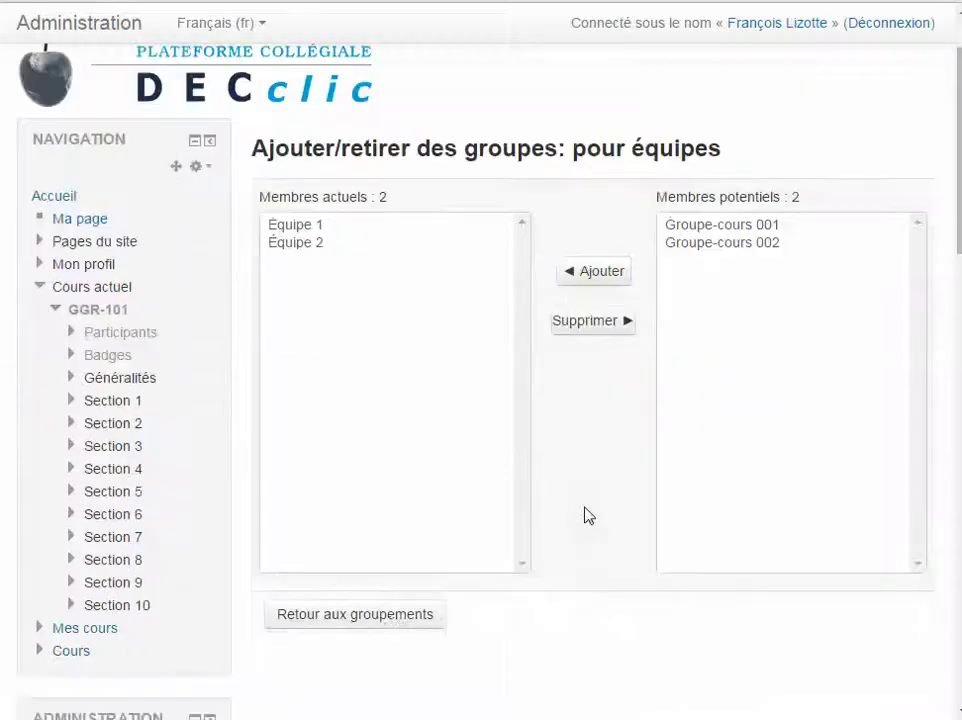
click(391, 626)
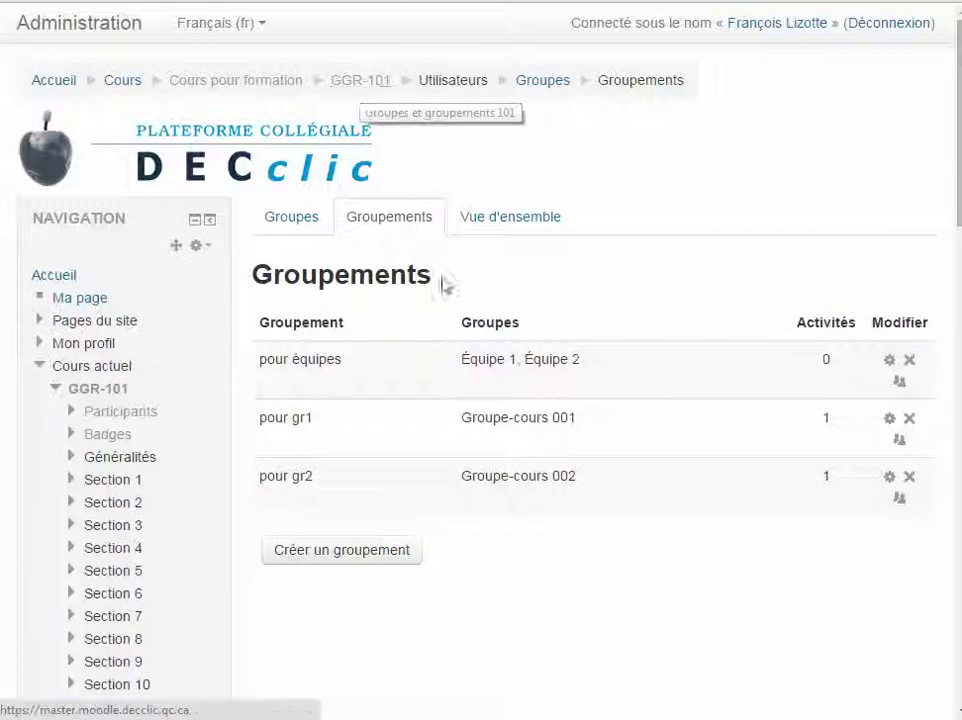
Return to the GGR-101 course page and open the settings of "Forum d'équipe" in Section 4.
click(355, 82)
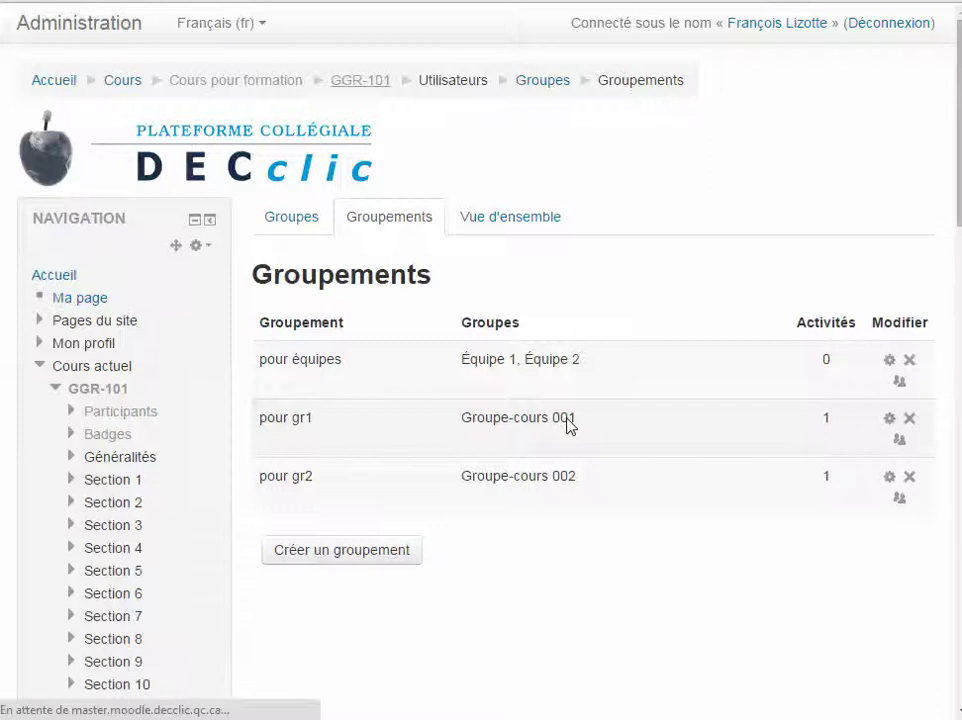
scroll(566, 425, down, 1)
scroll(566, 425, down, 9)
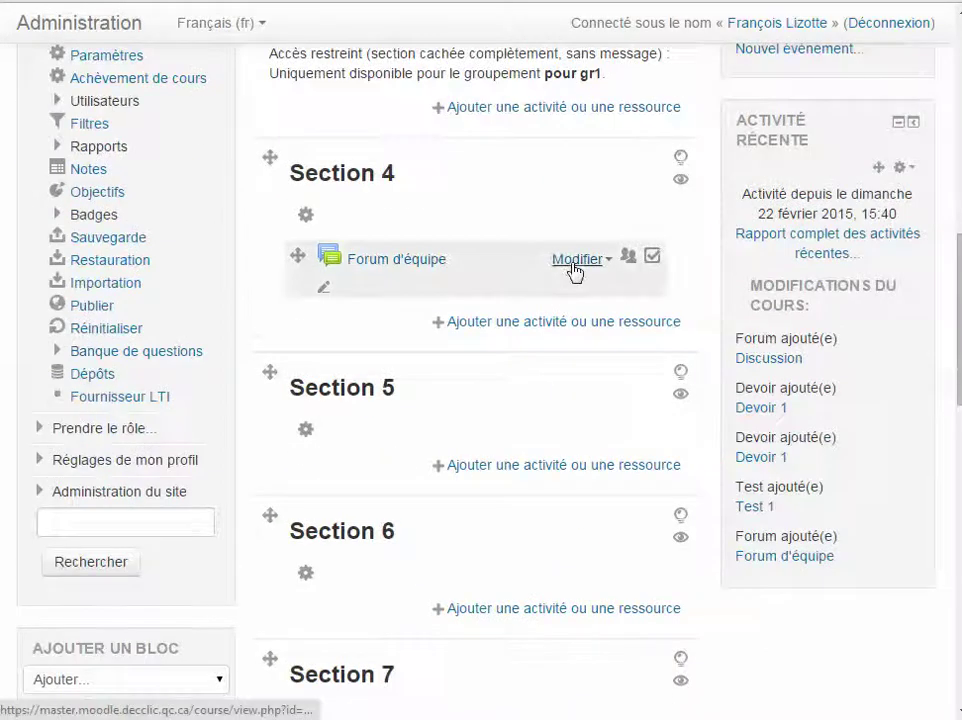
click(577, 260)
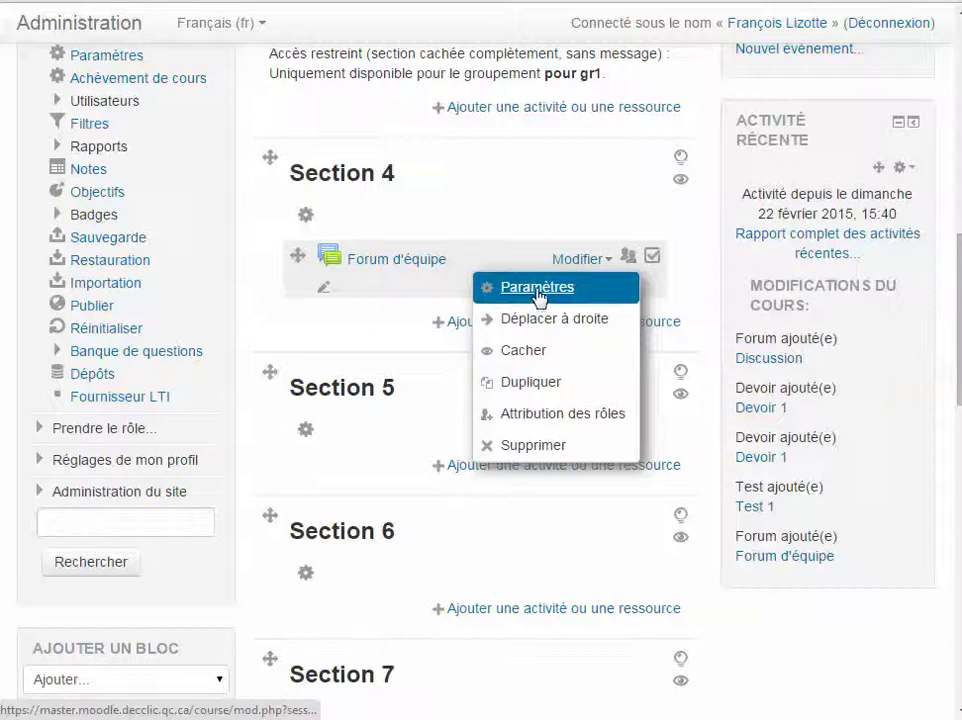
click(538, 290)
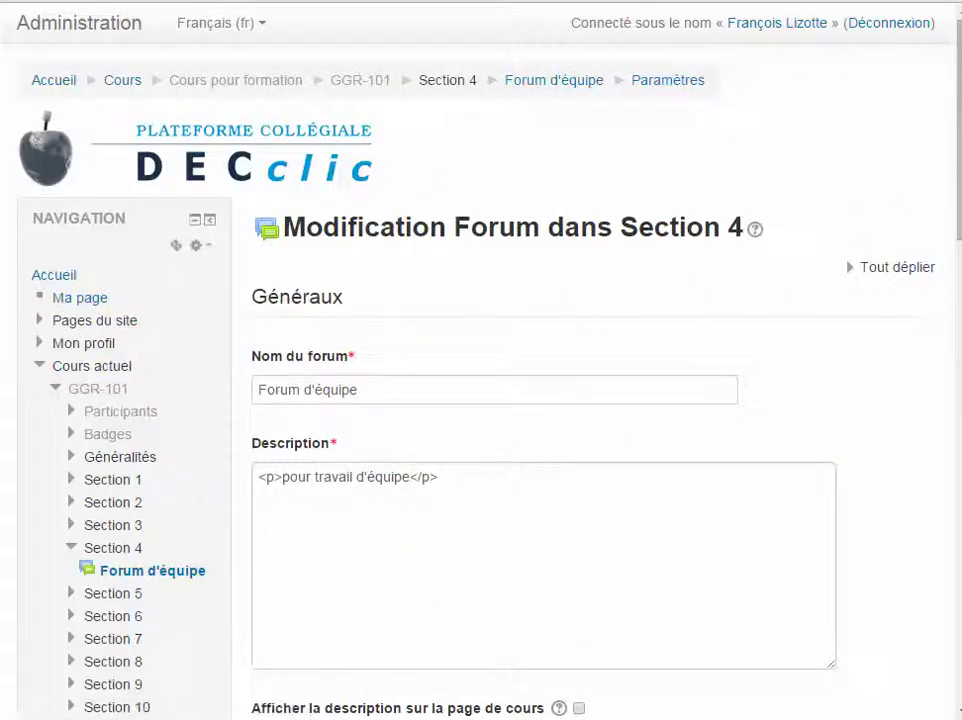
In the forum's common settings, set the grouping to "pour équipes" and make the forum available only to members of that grouping's groups.
scroll(955, 215, down, 3)
drag(955, 220, 945, 370)
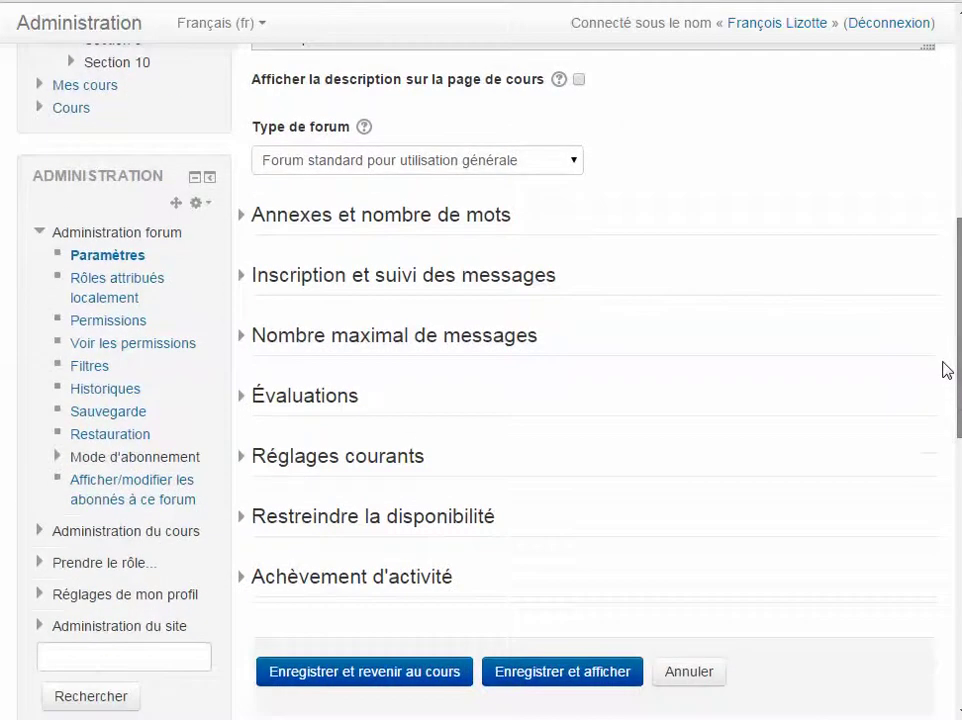
scroll(337, 369, down, 1)
click(308, 401)
scroll(584, 390, down, 1)
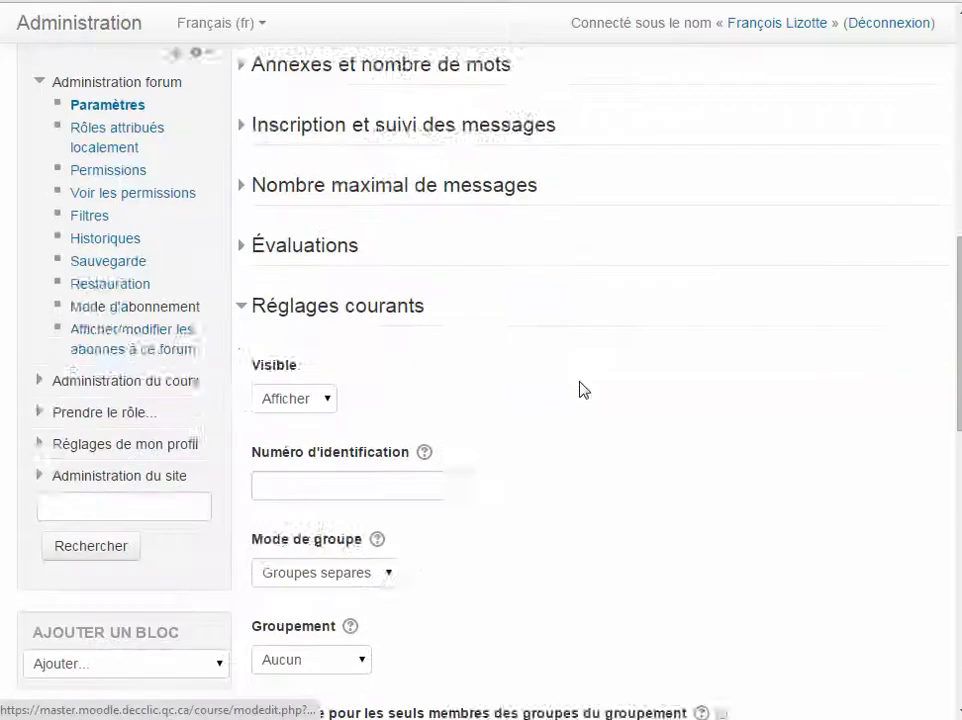
scroll(580, 389, down, 1)
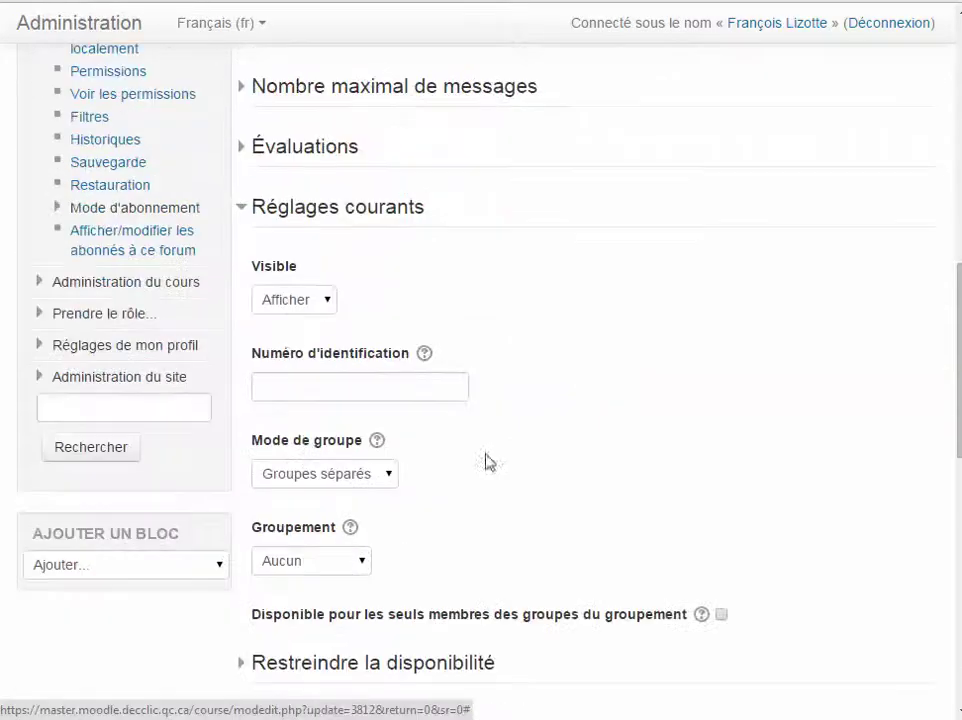
click(354, 566)
click(343, 604)
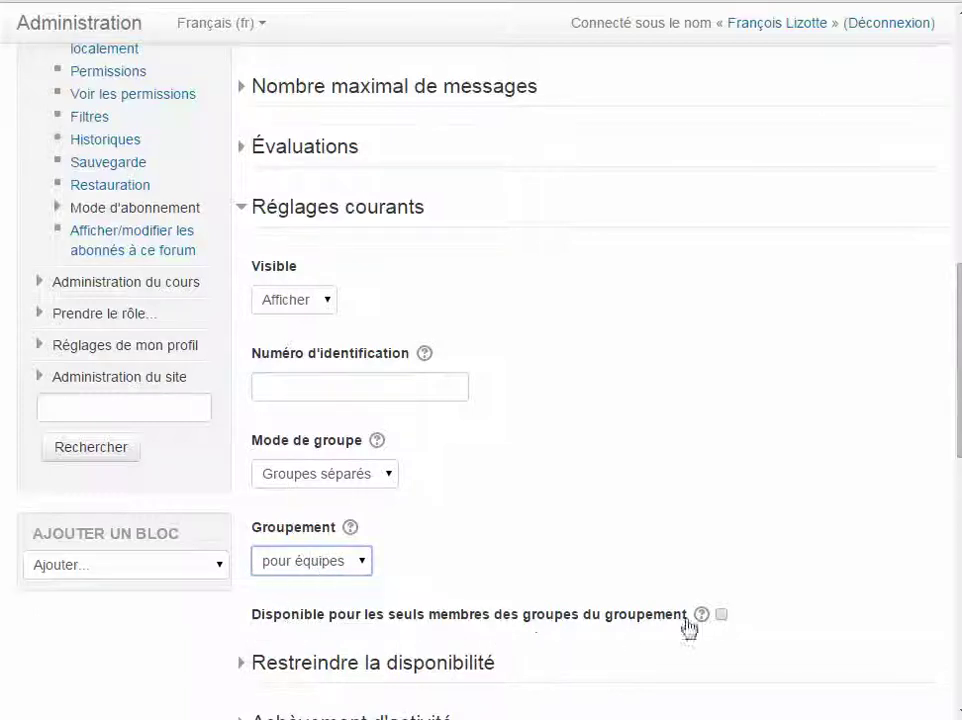
click(721, 616)
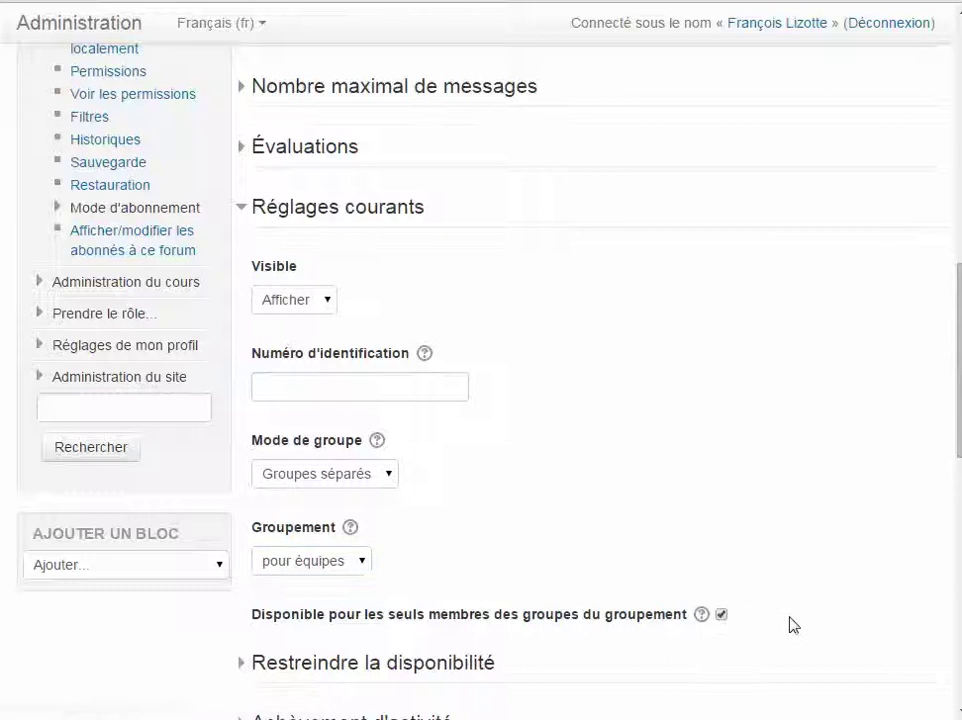
Save and display the "Forum d'équipe" settings, and check which groups its separate-groups selector offers.
scroll(793, 625, down, 1)
scroll(616, 627, down, 1)
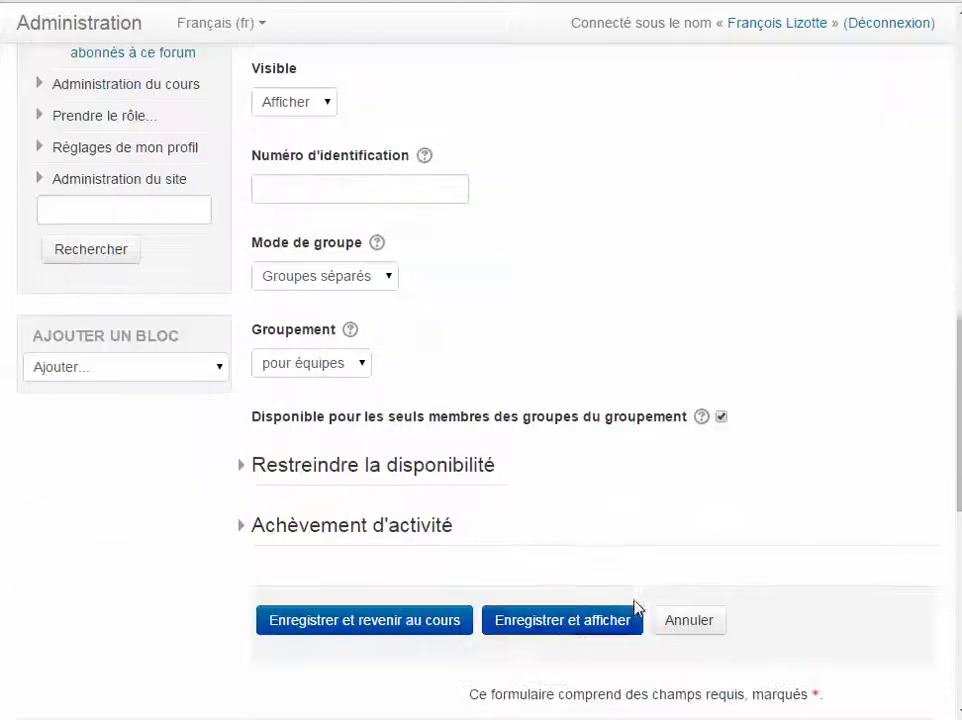
click(550, 628)
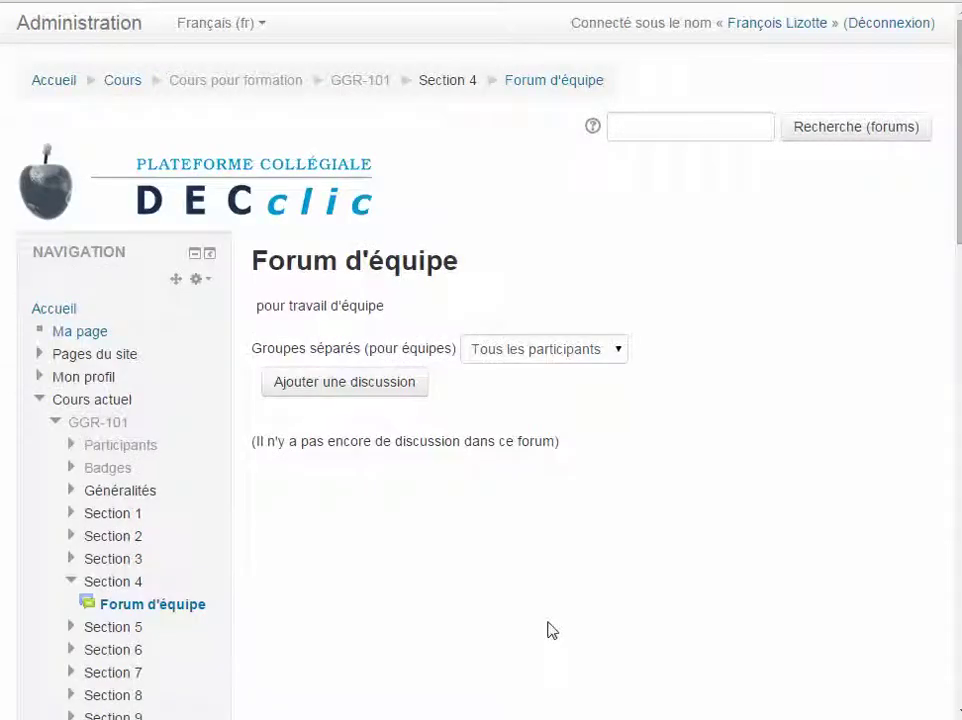
click(566, 357)
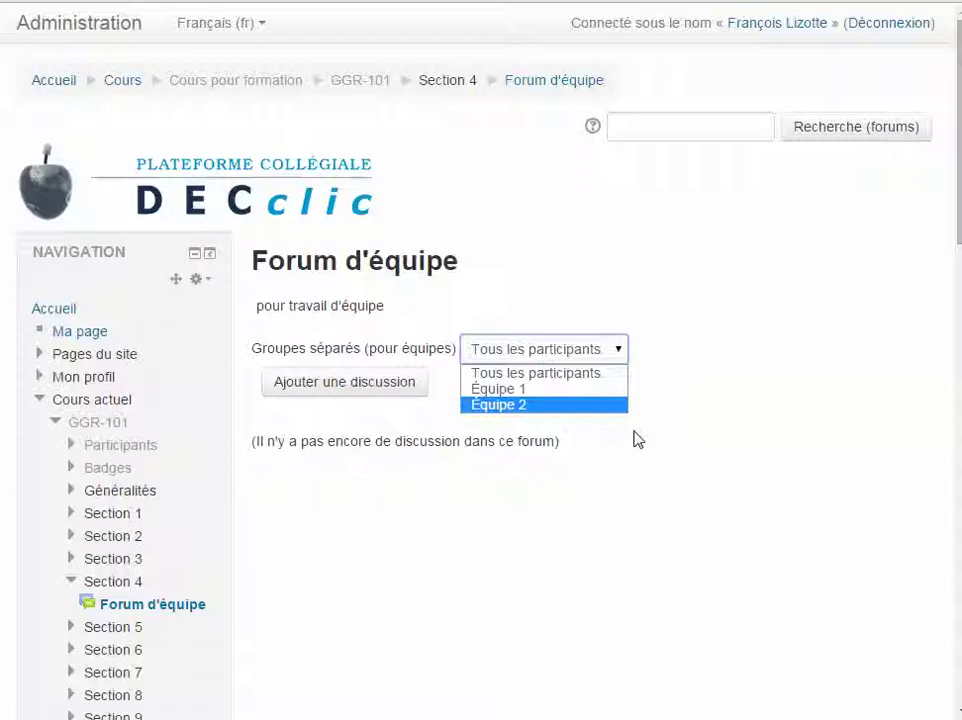
Return to the GGR-101 course page and open the course's groups management page.
click(491, 538)
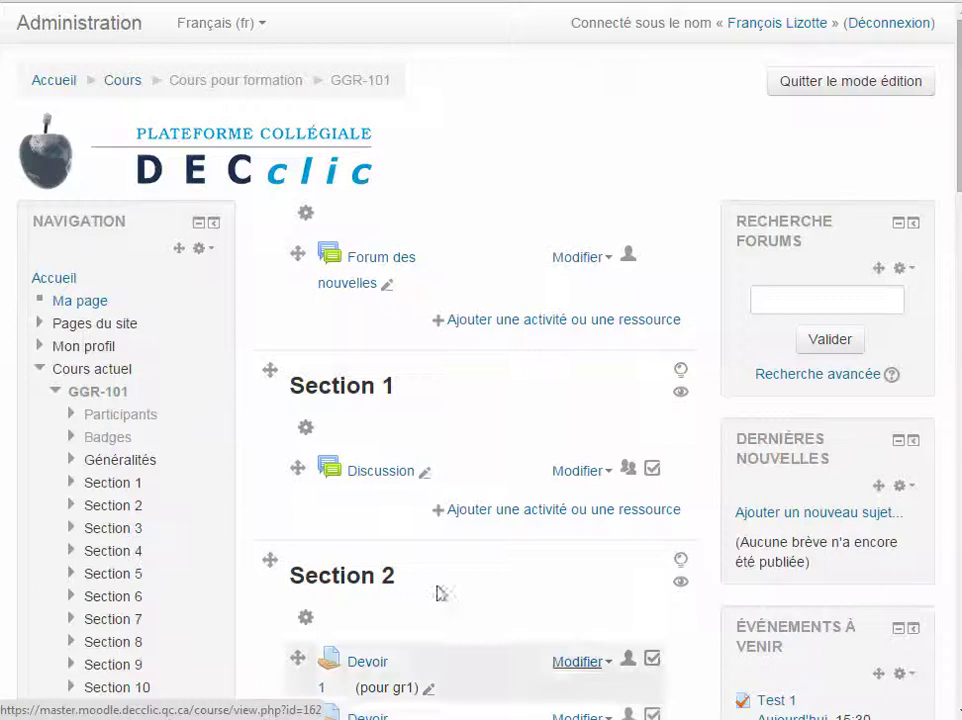
drag(958, 165, 960, 286)
click(110, 524)
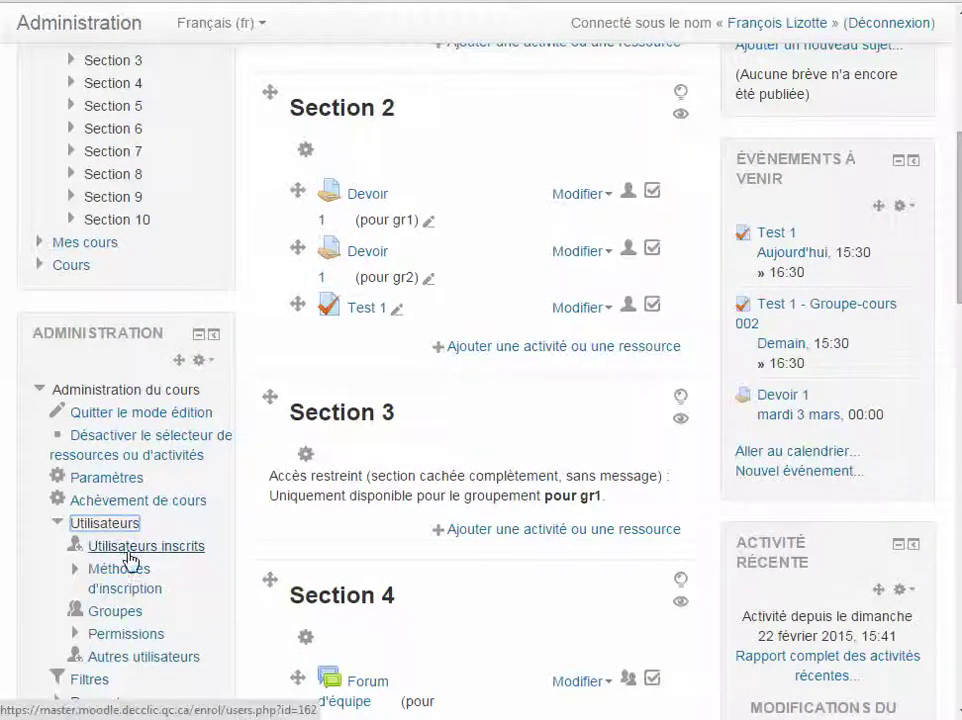
click(126, 619)
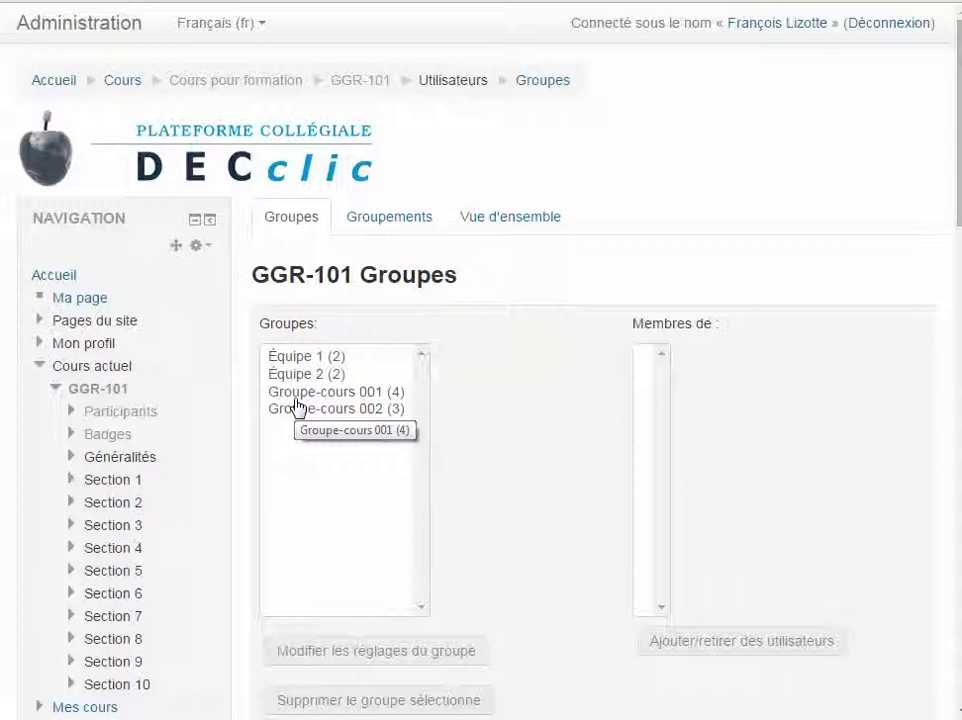
Examine the members of Groupe-cours 001, Groupe-cours 002, Équipe 1 and Équipe 2, then review the course's groupings and return to the groups list.
click(362, 392)
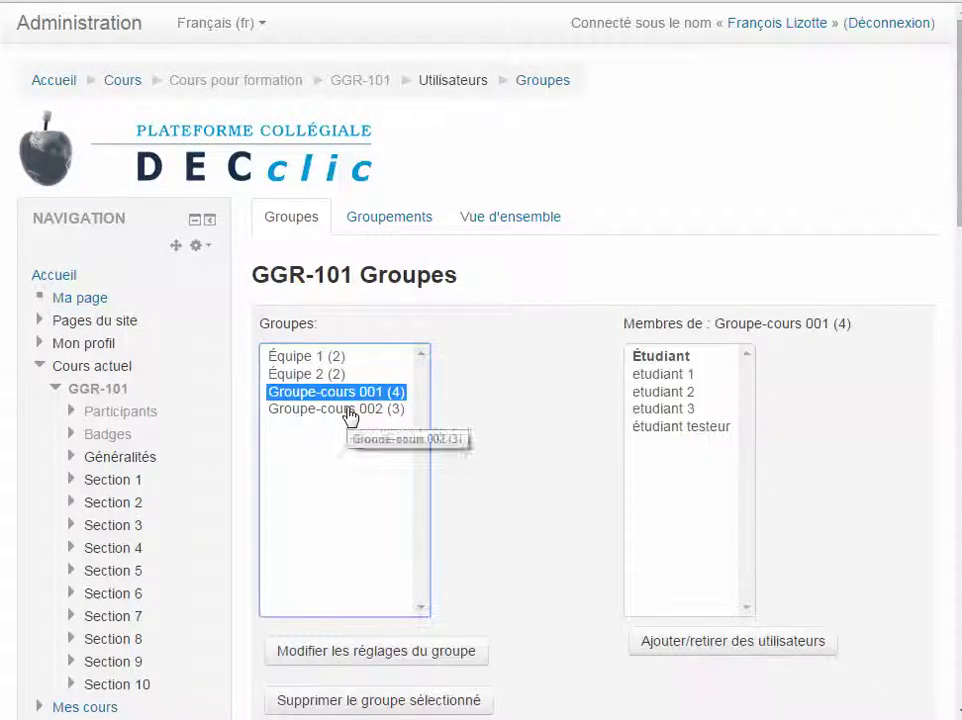
click(348, 412)
click(348, 398)
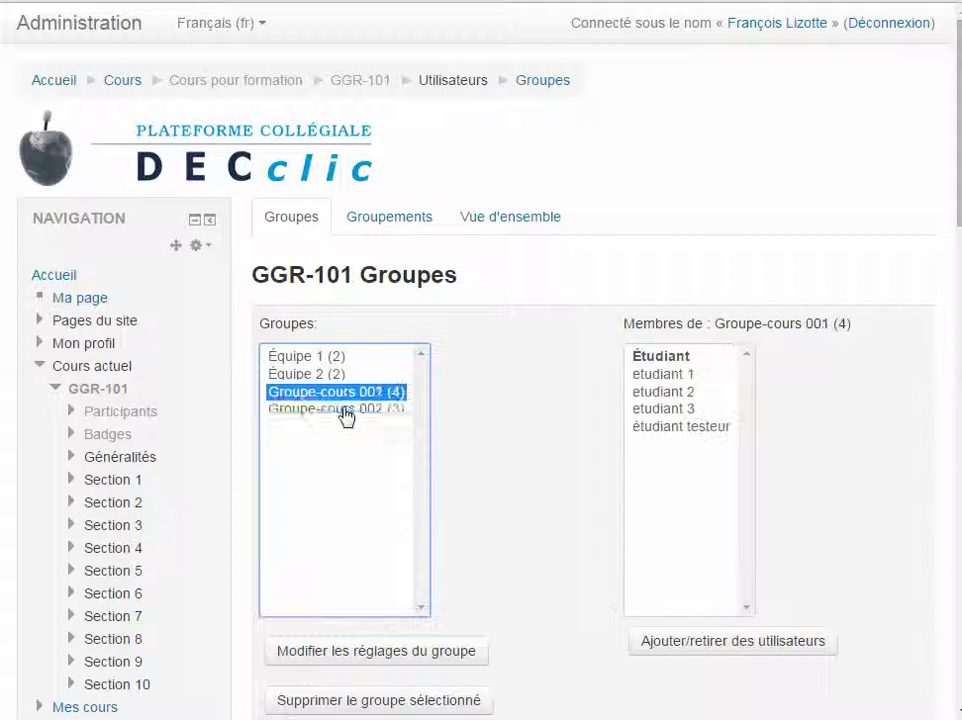
click(348, 412)
click(348, 399)
click(340, 412)
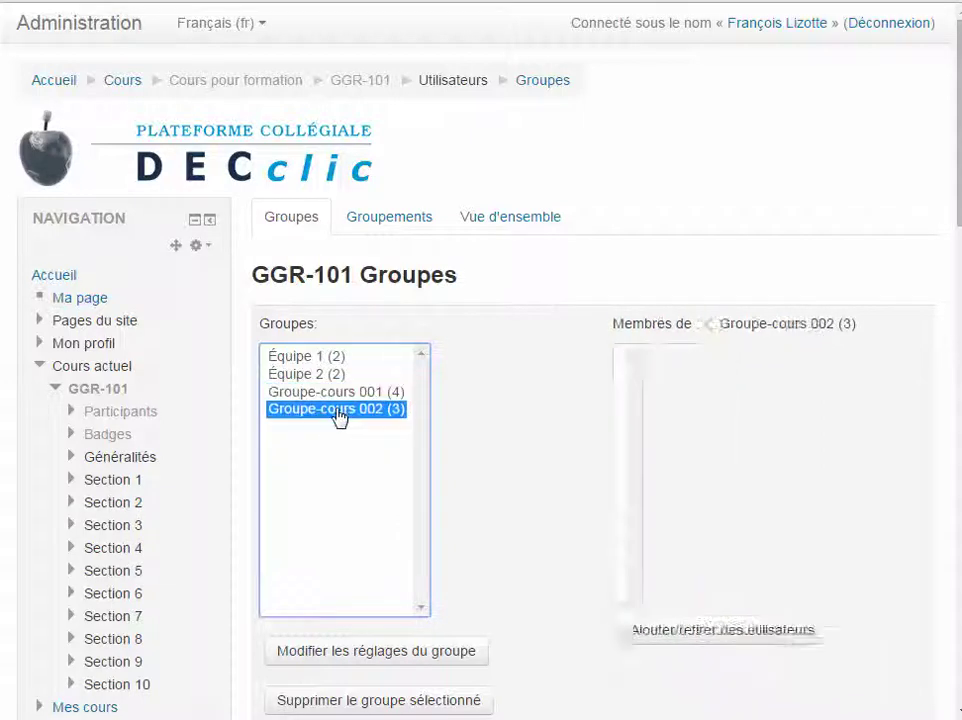
click(306, 359)
click(306, 374)
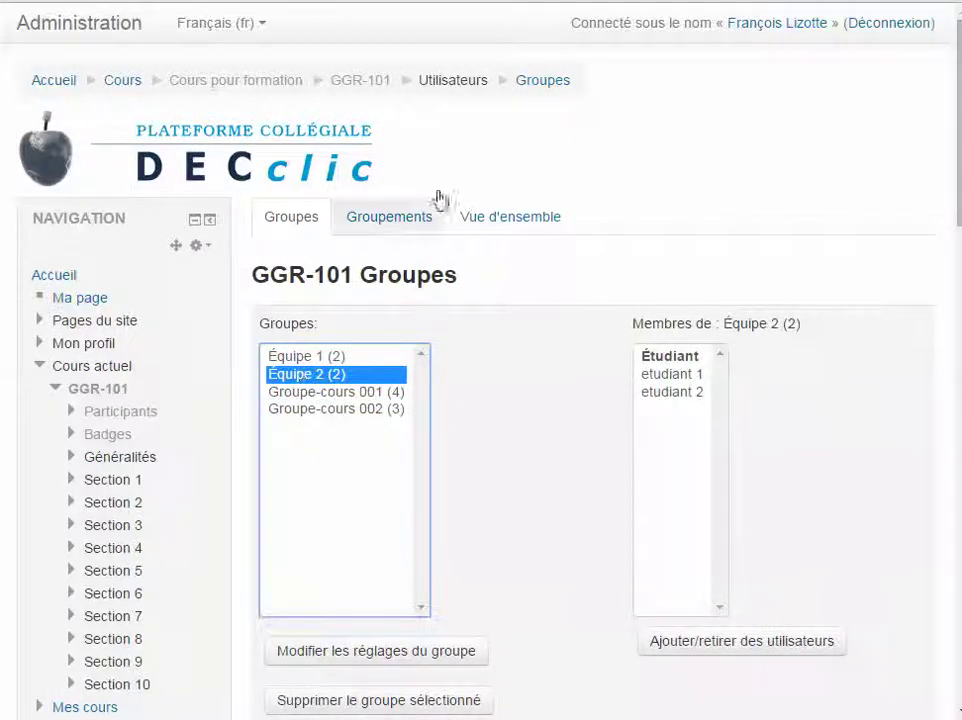
click(378, 222)
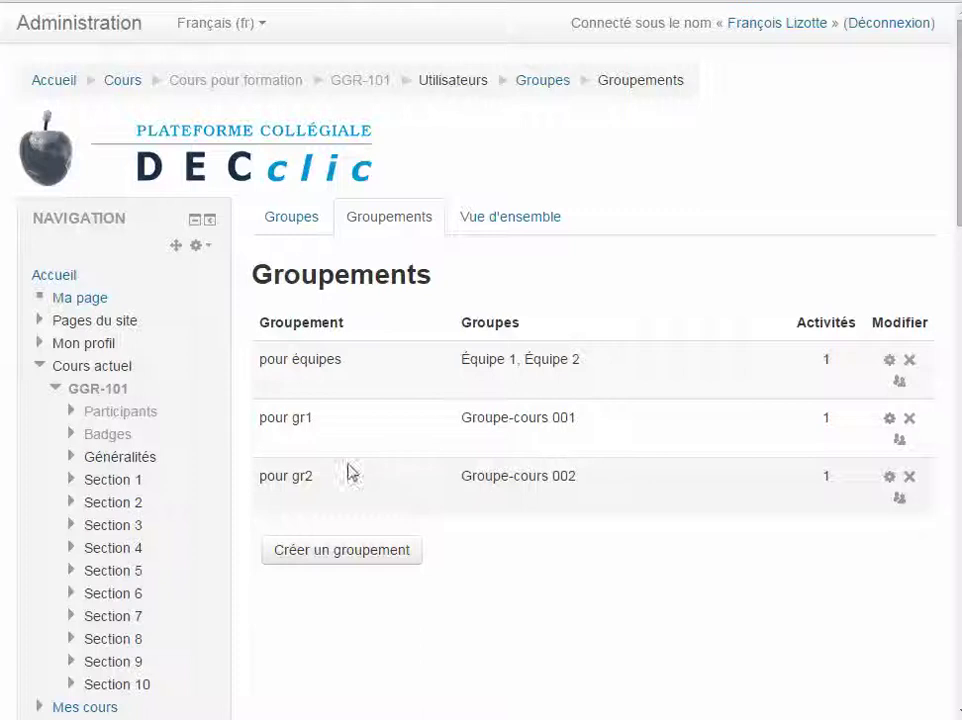
click(287, 224)
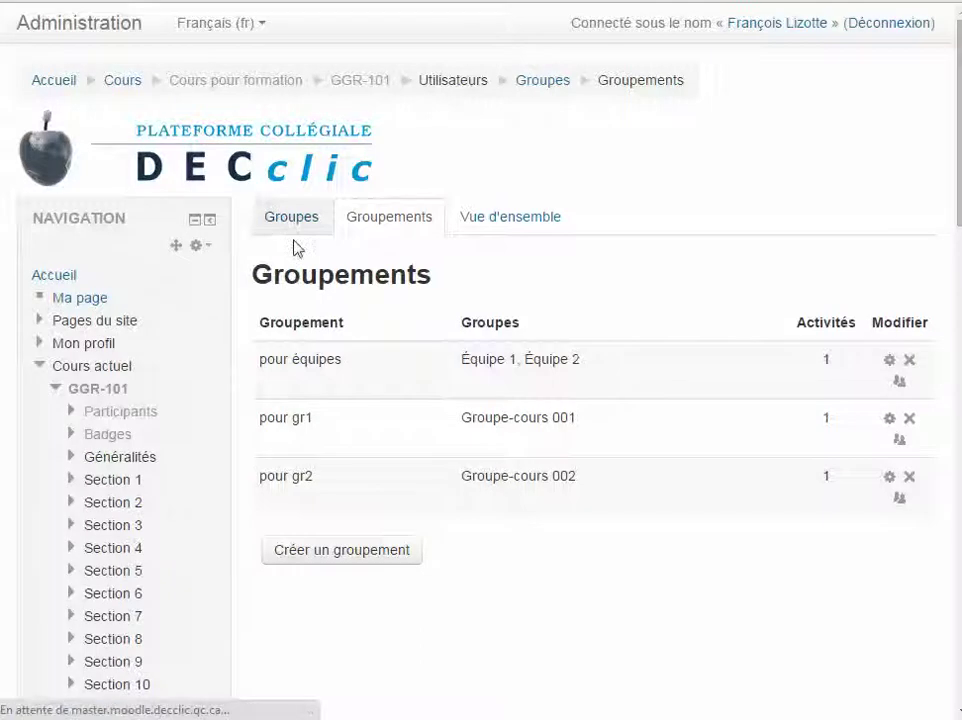